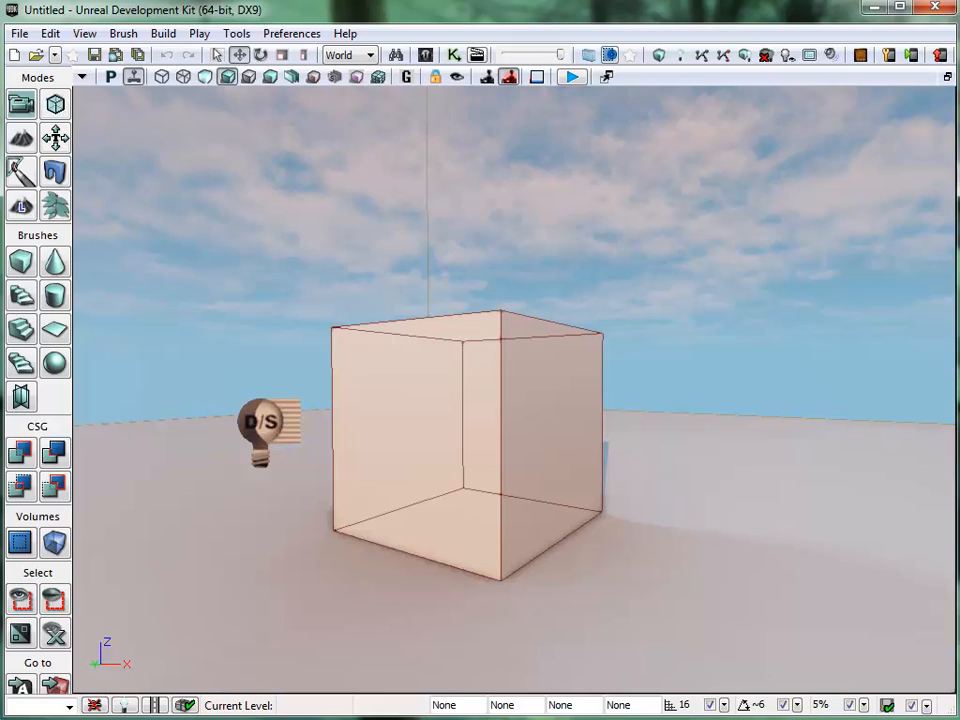
Open the Content Browser and bring Sample_Rings_02.png into it from the SGD 274 folder to start its import.
{"action": "left_click_drag", "start_coordinate": [0, 88], "coordinate": [80, 127]}
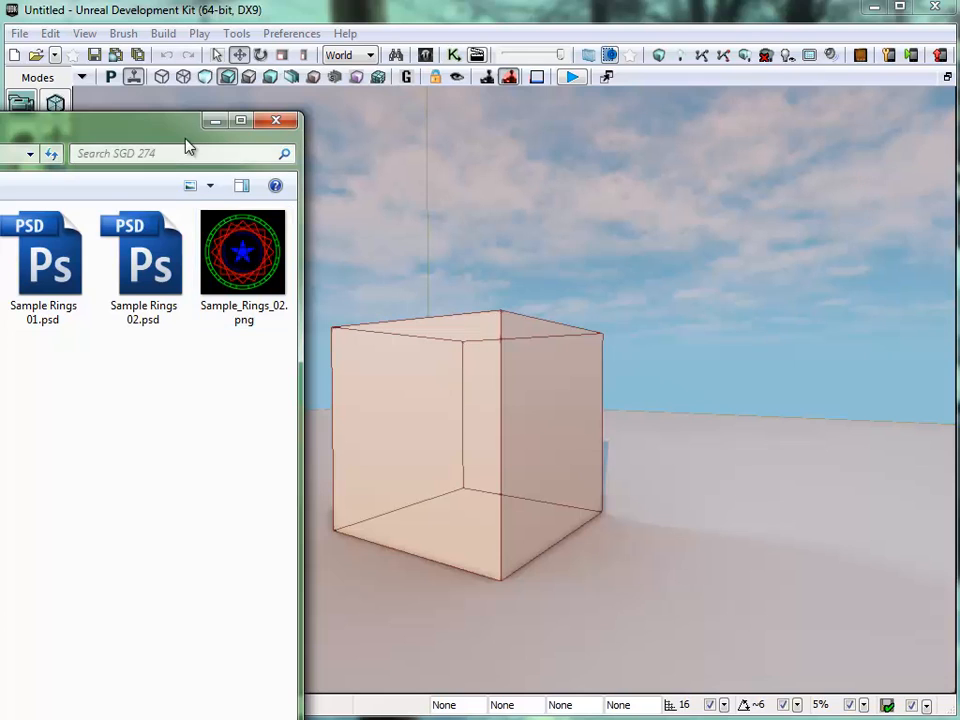
{"action": "left_click_drag", "start_coordinate": [178, 136], "coordinate": [2, 80]}
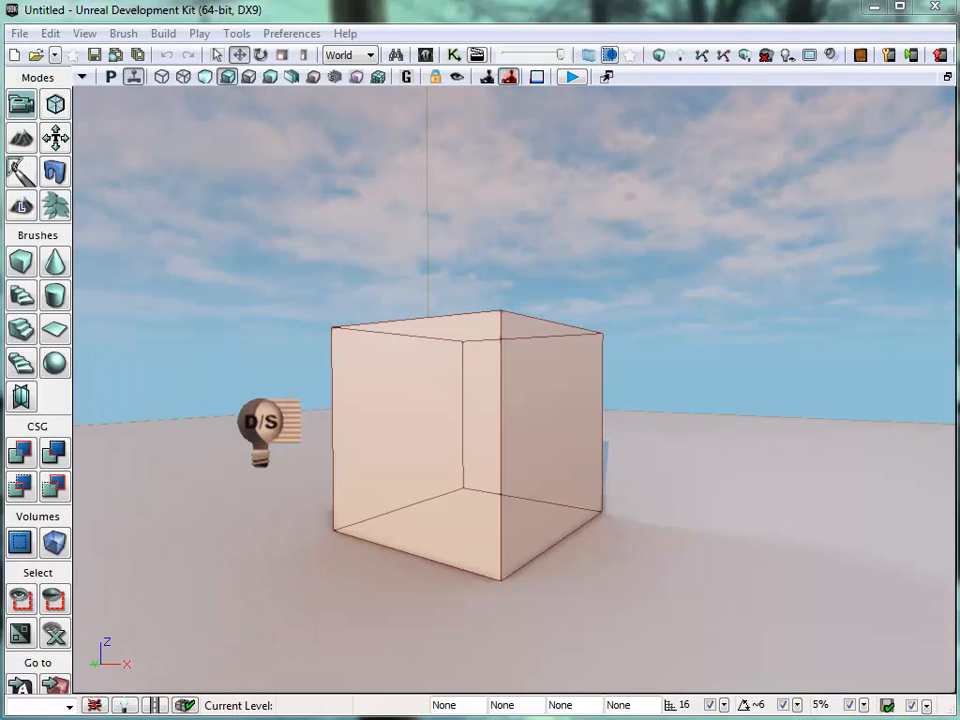
{"action": "left_click", "coordinate": [426, 60]}
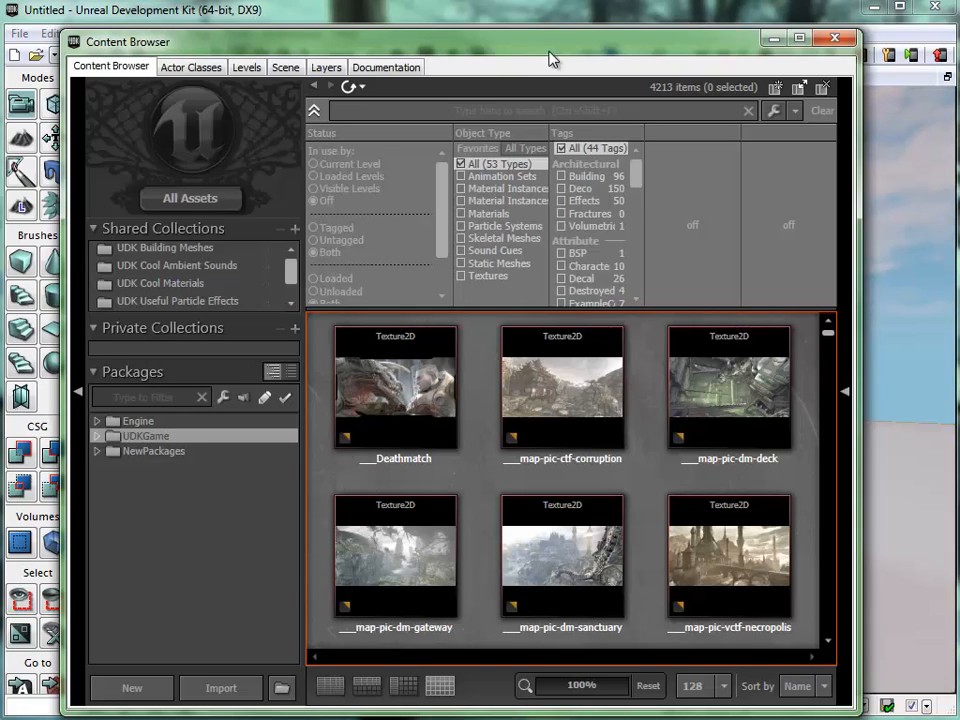
{"action": "left_click_drag", "start_coordinate": [551, 52], "coordinate": [578, 48]}
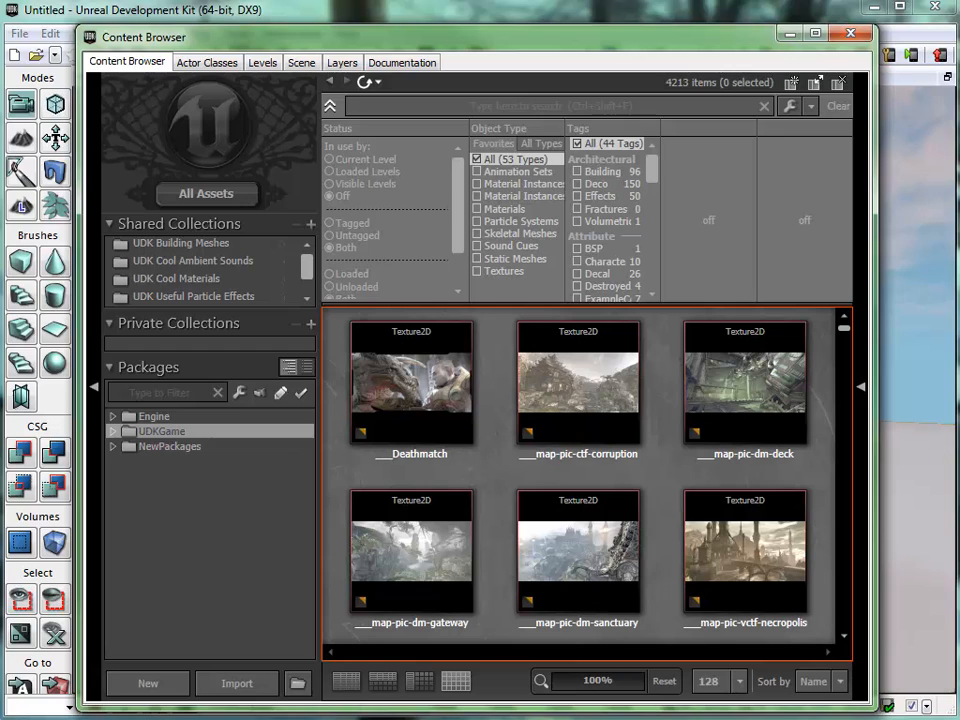
{"action": "left_click_drag", "start_coordinate": [0, 148], "coordinate": [58, 117]}
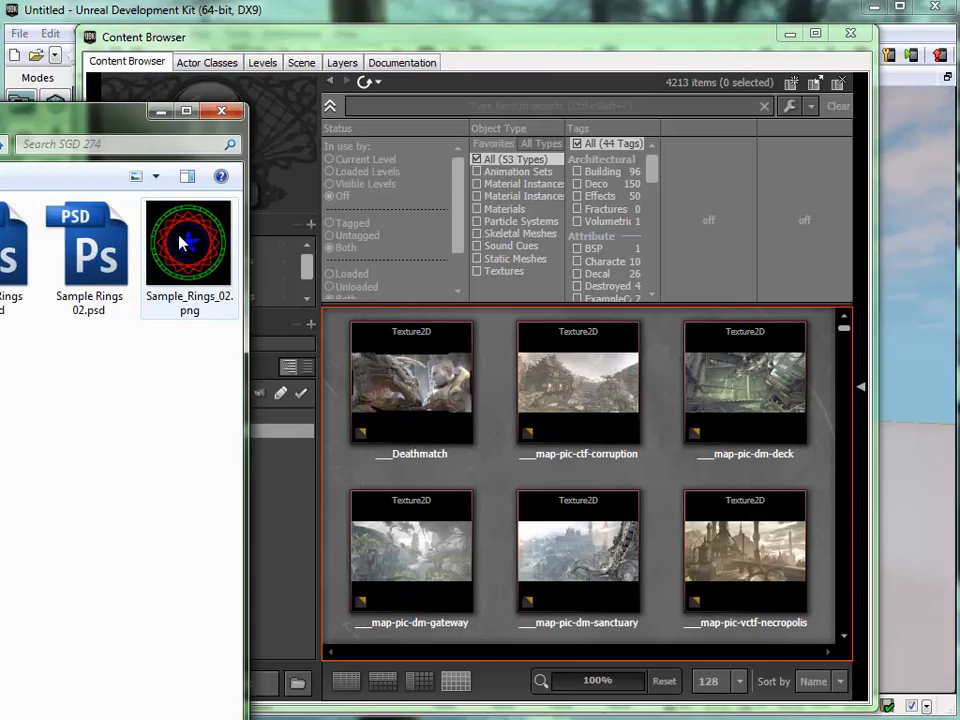
{"action": "left_click_drag", "start_coordinate": [180, 235], "coordinate": [668, 467]}
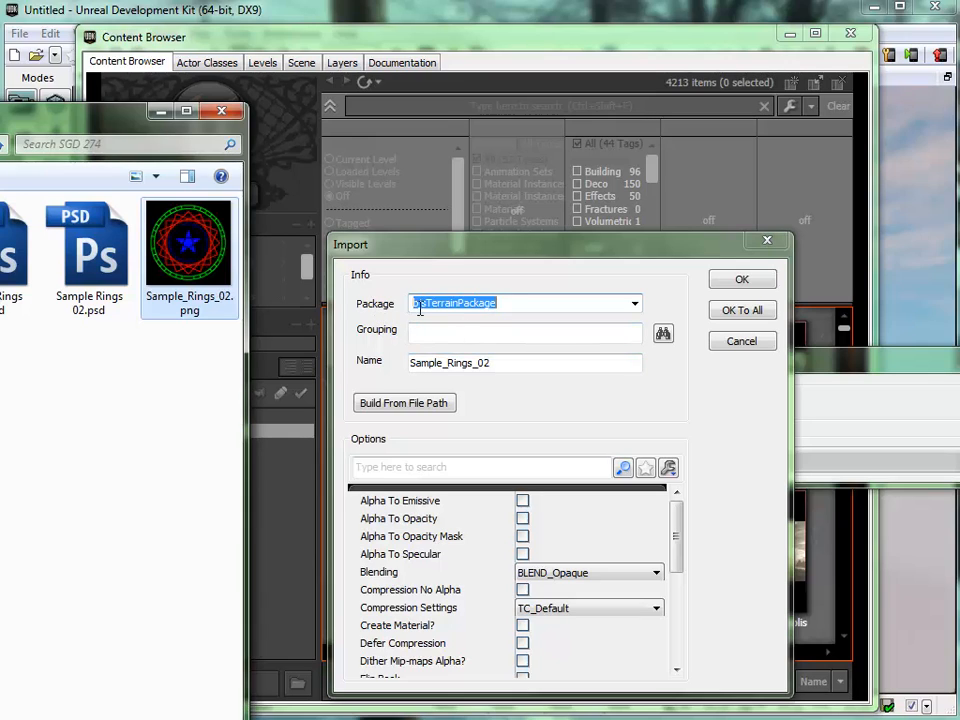
Set the import package to DecalPackage, keep the name Sample_Rings_02, and import the texture.
{"action": "left_click", "coordinate": [533, 292]}
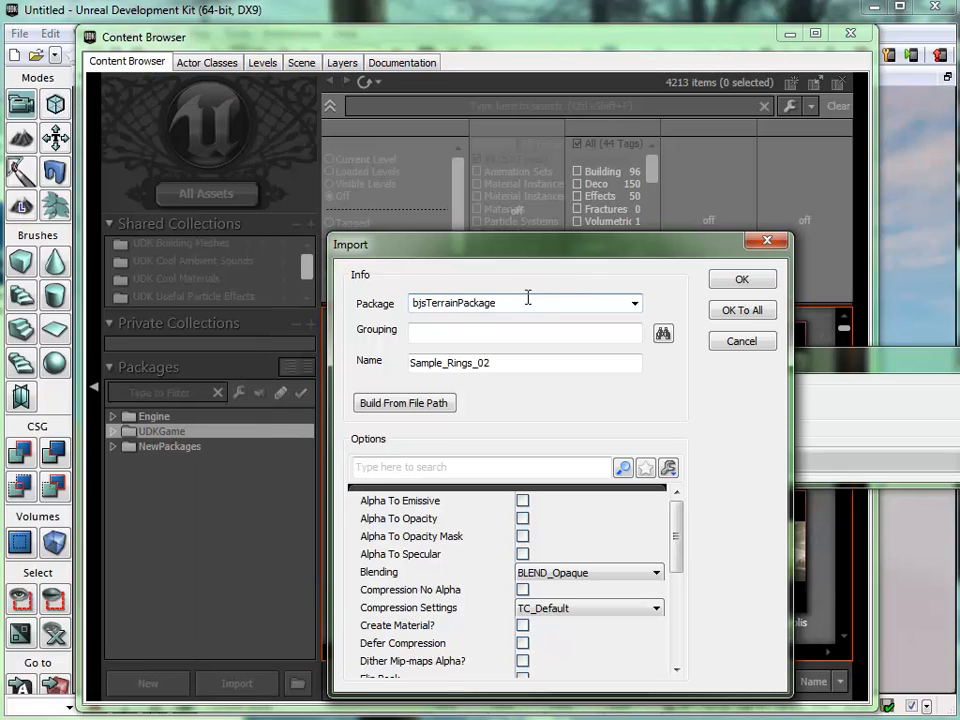
{"action": "type", "text": "DecalPackage"}
{"action": "left_click", "coordinate": [492, 364]}
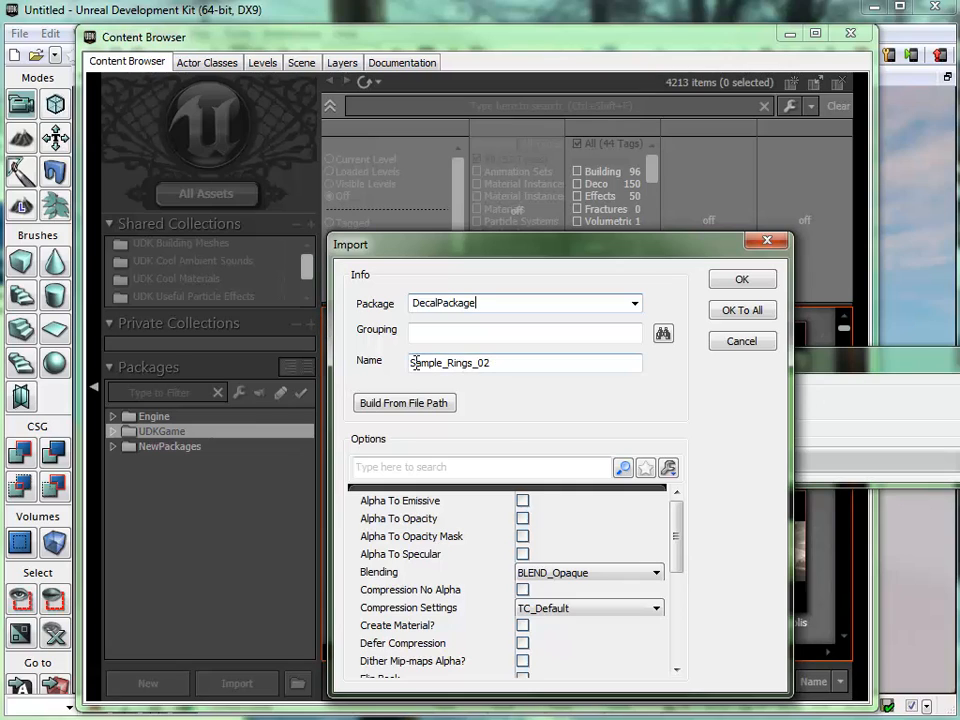
{"action": "left_click", "coordinate": [488, 364]}
{"action": "left_click", "coordinate": [742, 281]}
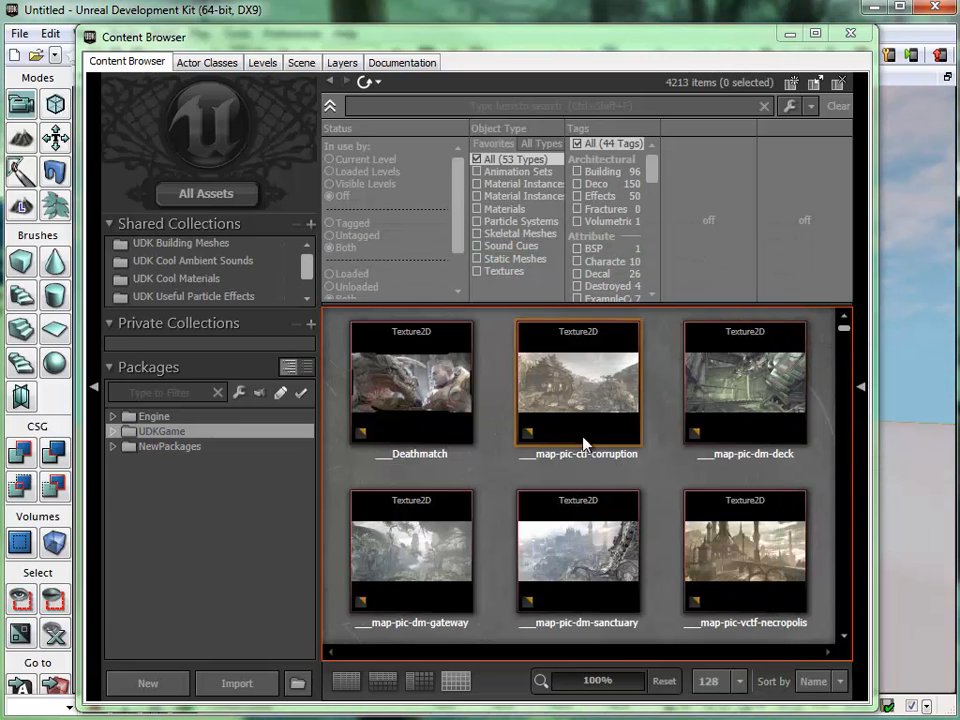
Show the contents of DecalPackage under NewPackages and create a new DecalMaterial named bjsDecalMat in it.
{"action": "left_click", "coordinate": [113, 447]}
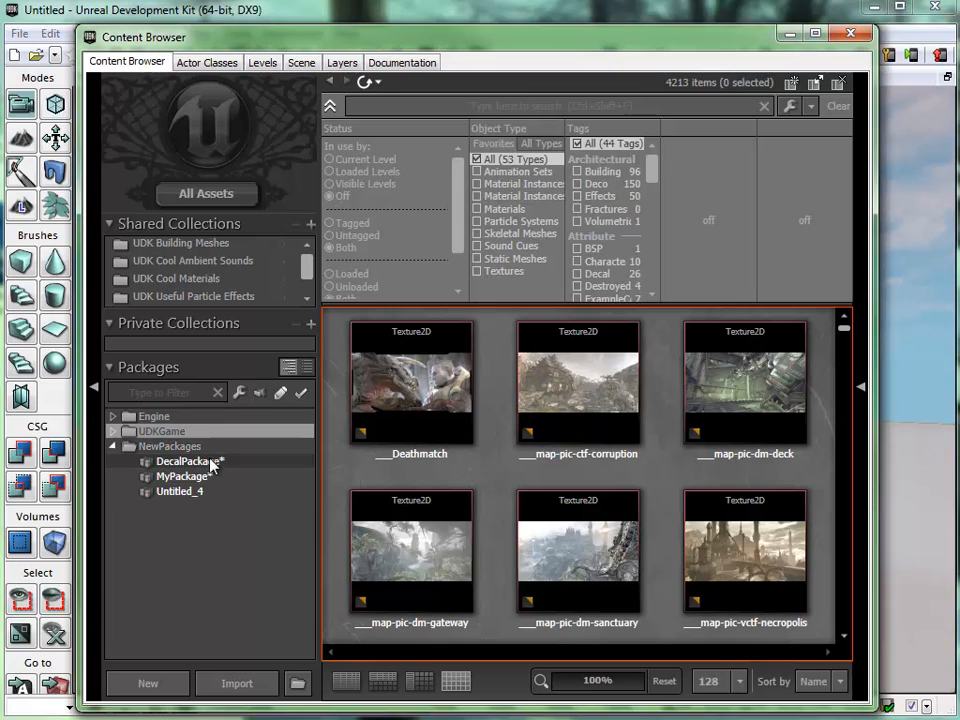
{"action": "left_click", "coordinate": [205, 461]}
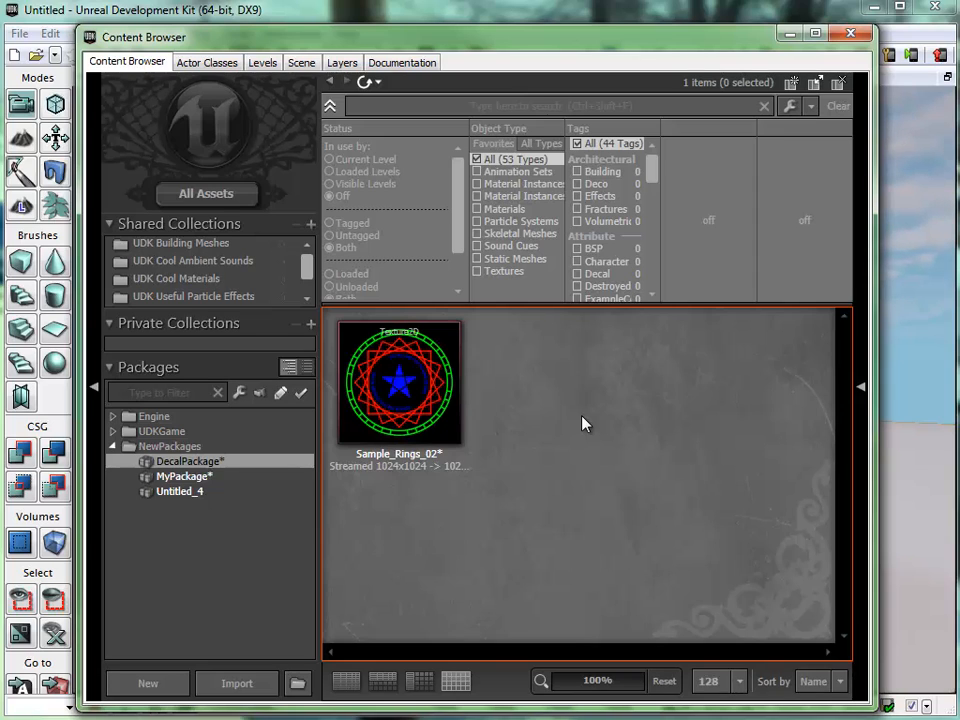
{"action": "right_click", "coordinate": [576, 412]}
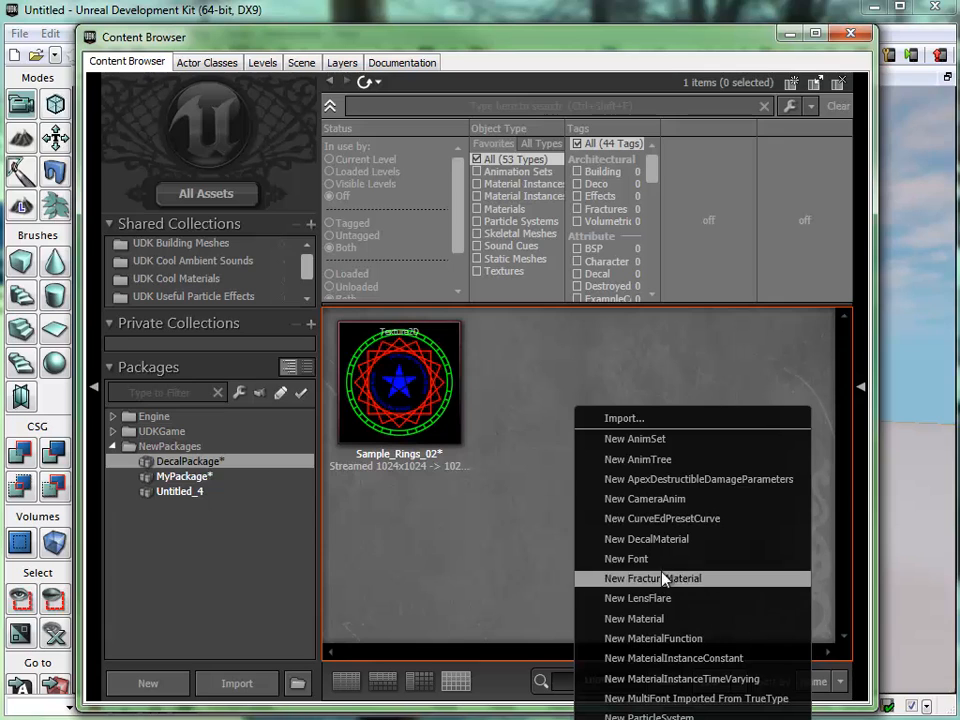
{"action": "left_click", "coordinate": [668, 546]}
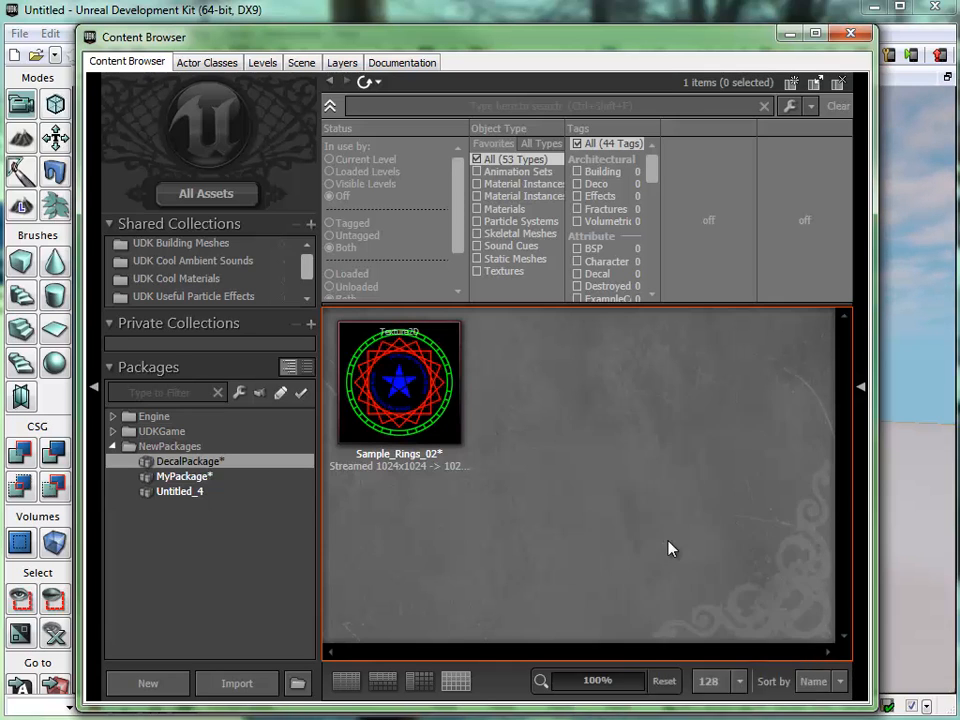
{"action": "left_click_drag", "start_coordinate": [707, 362], "coordinate": [637, 168]}
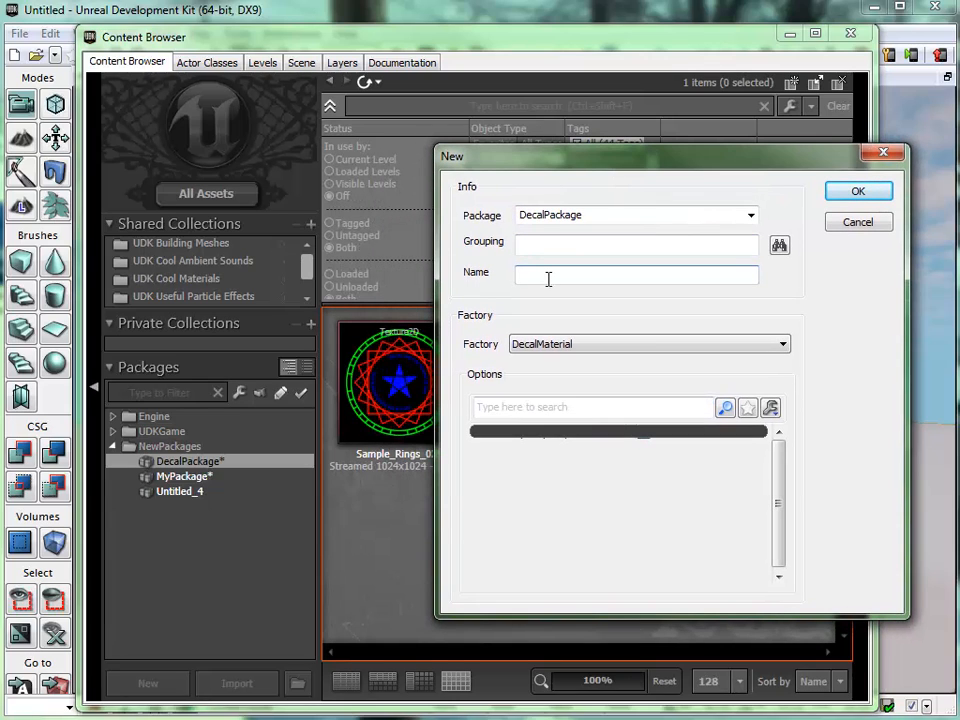
{"action": "type", "text": "bjsDecalMat"}
{"action": "left_click", "coordinate": [856, 194]}
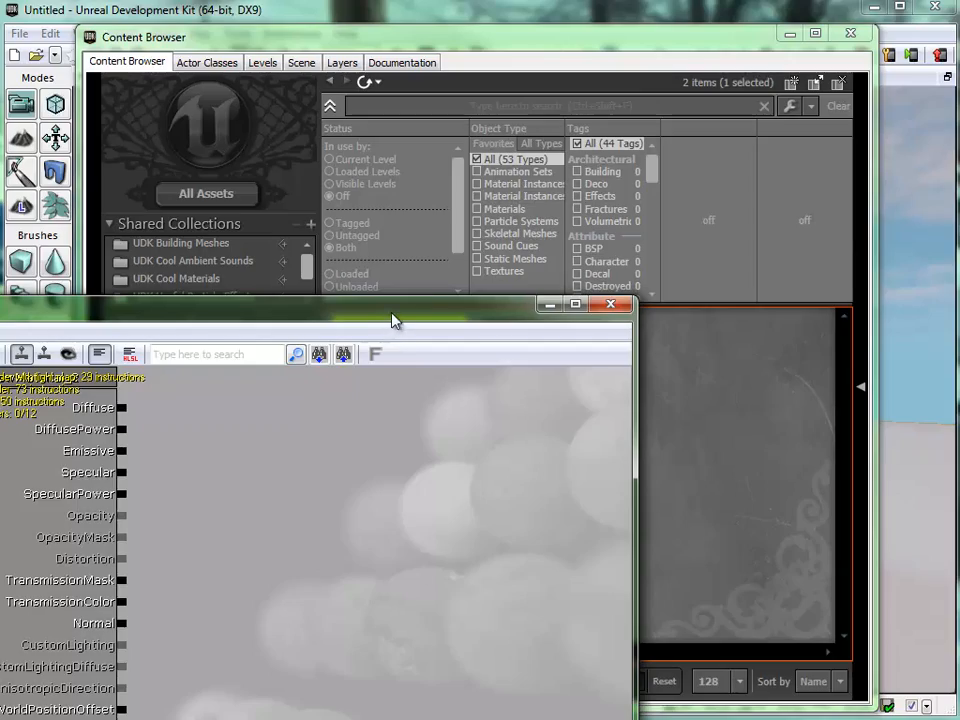
Arrange the Material Editor and Content Browser windows, and add Sample_Rings_02 to the bjsDecalMat graph as a Texture Sample.
{"action": "left_click_drag", "start_coordinate": [392, 316], "coordinate": [707, 40]}
{"action": "left_click_drag", "start_coordinate": [558, 227], "coordinate": [521, 268]}
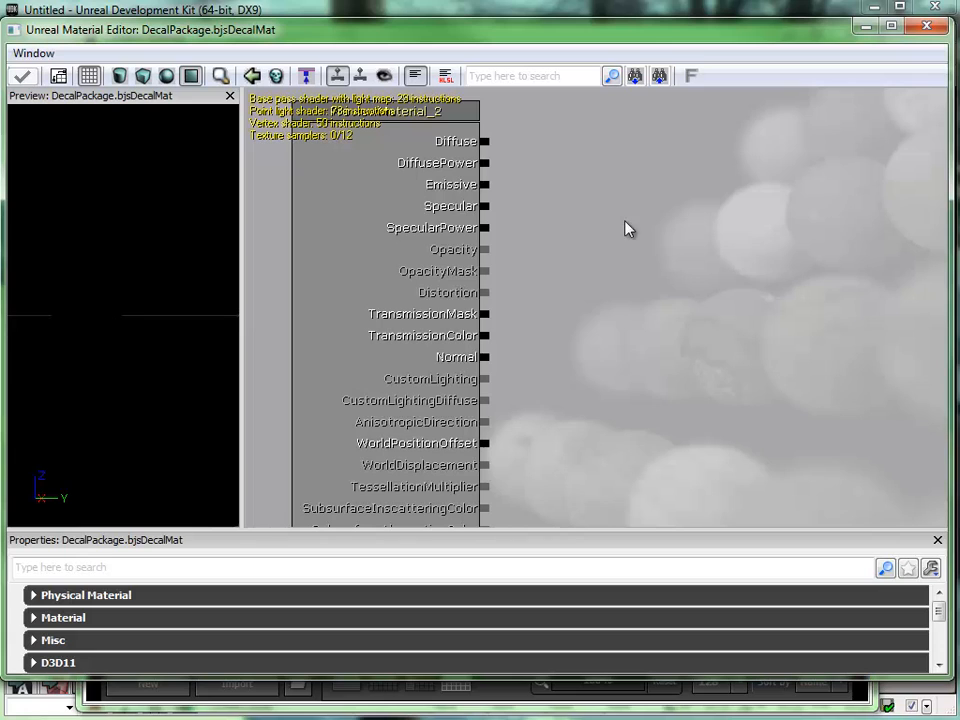
{"action": "left_click_drag", "start_coordinate": [625, 229], "coordinate": [616, 266]}
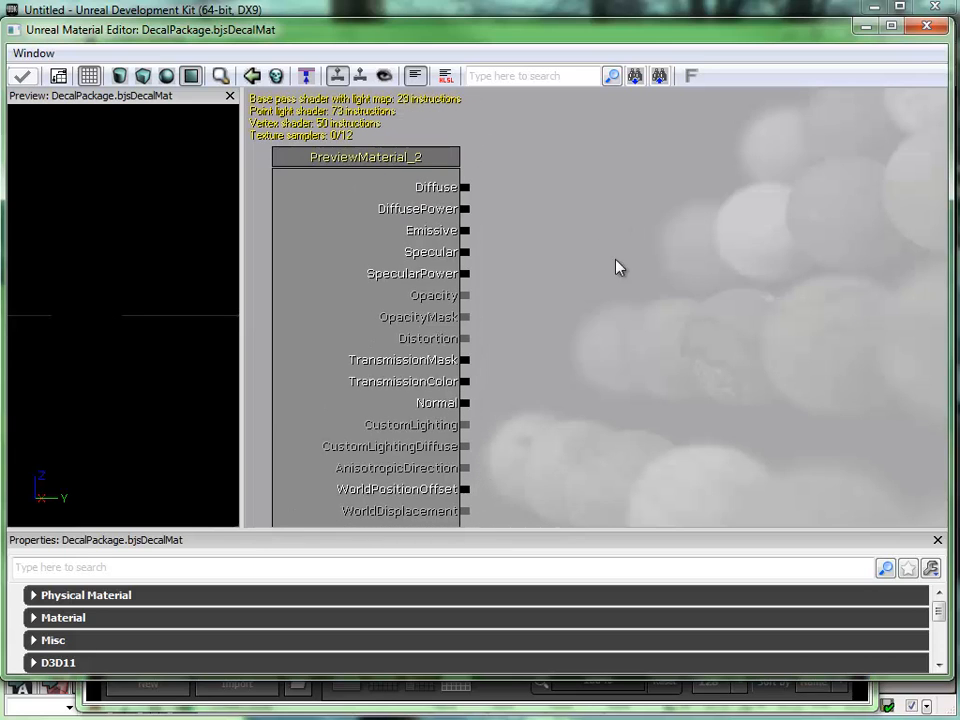
{"action": "double_click", "coordinate": [730, 33]}
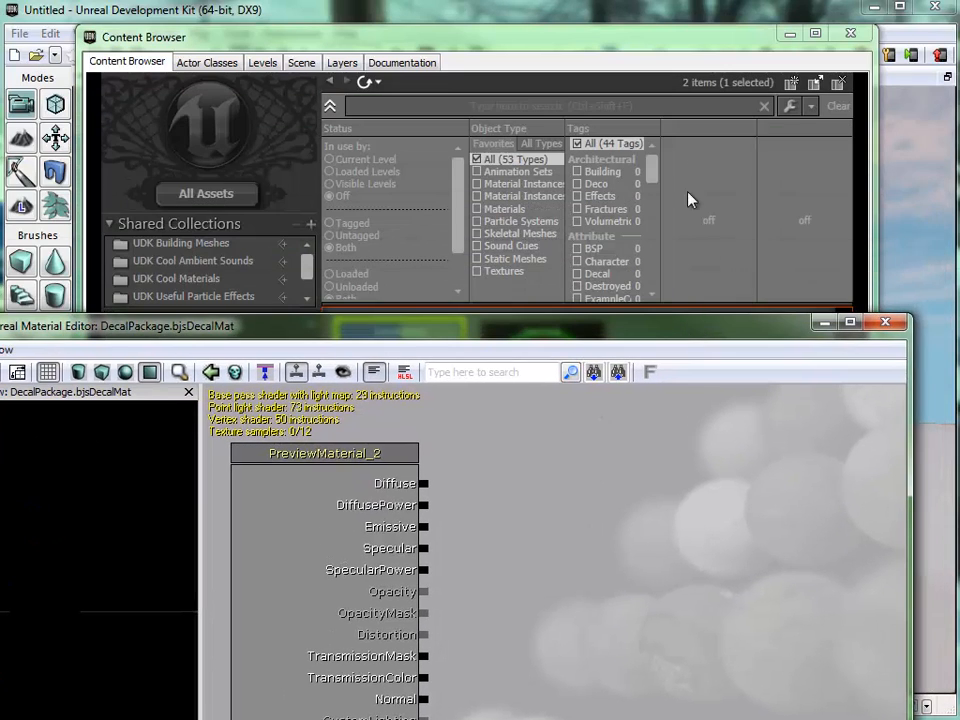
{"action": "left_click", "coordinate": [682, 48]}
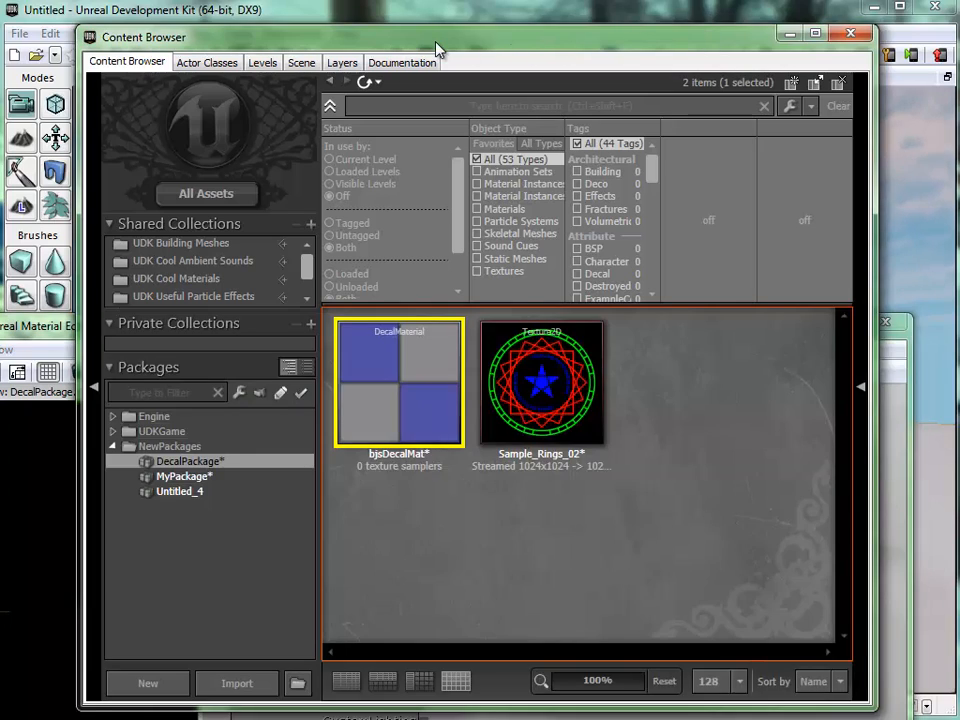
{"action": "left_click_drag", "start_coordinate": [436, 49], "coordinate": [812, 33]}
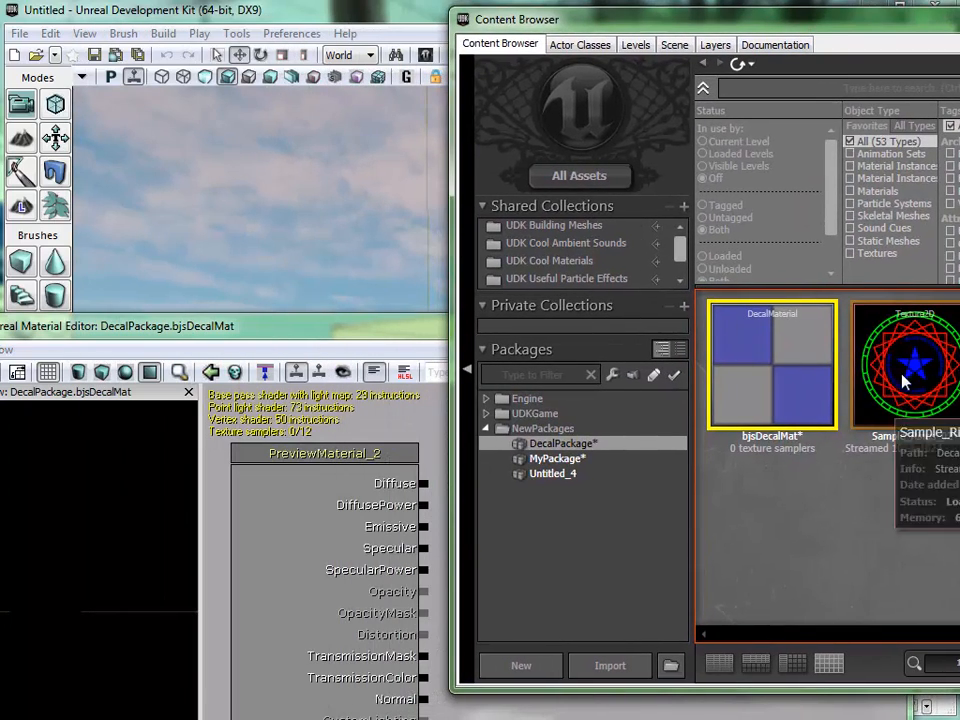
{"action": "left_click_drag", "start_coordinate": [911, 364], "coordinate": [435, 437]}
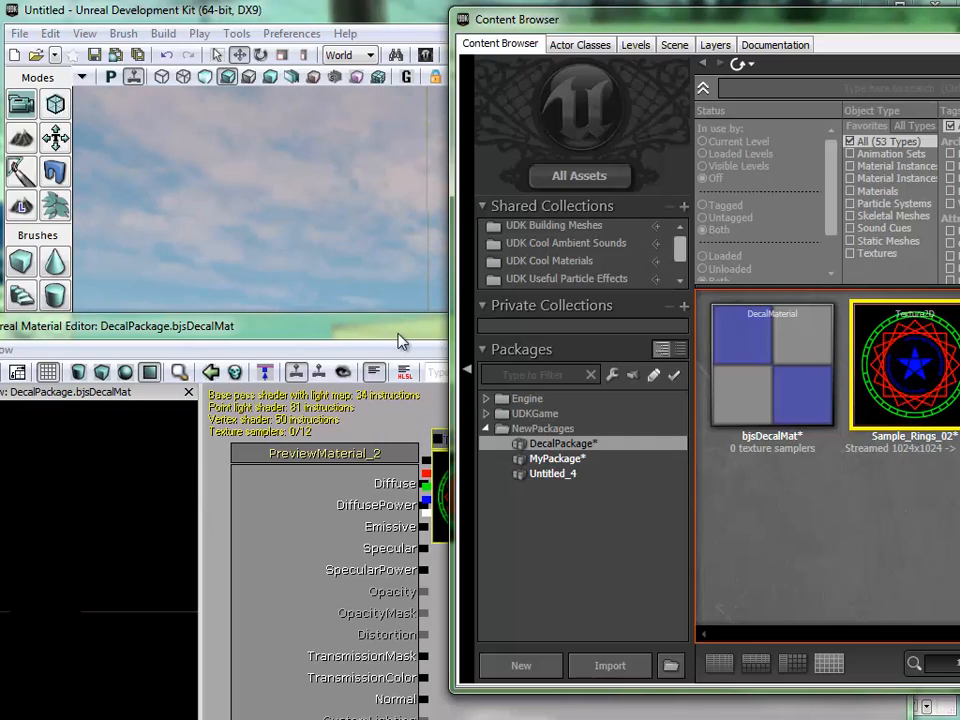
Bring the Material Editor back into full view and move the Texture Sample node well clear of the PreviewMaterial node.
{"action": "left_click_drag", "start_coordinate": [400, 341], "coordinate": [444, 60]}
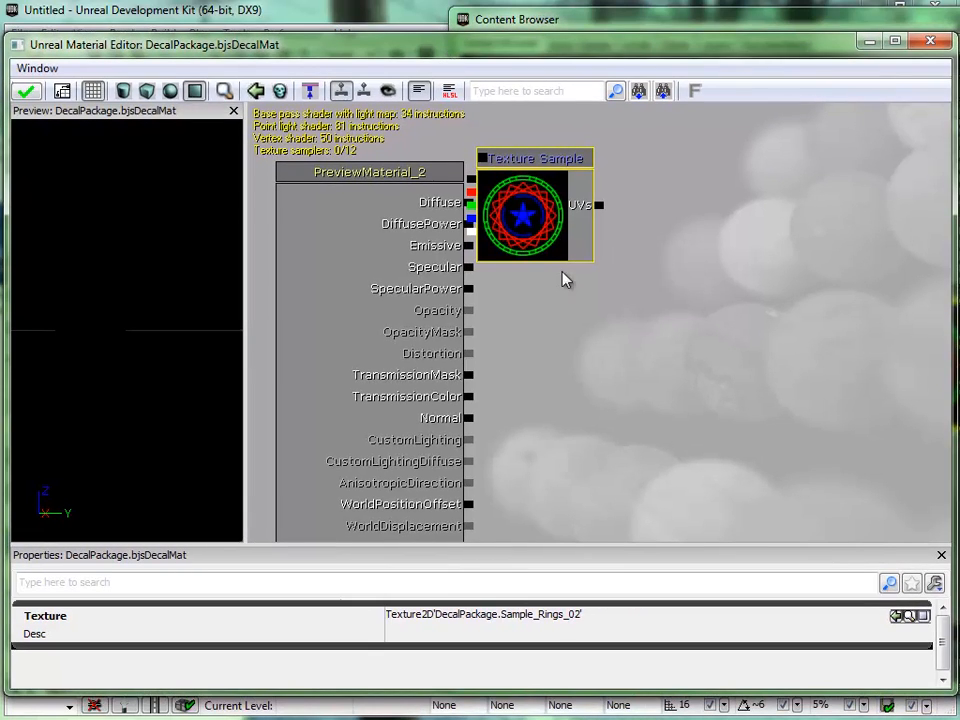
{"action": "left_click_drag", "start_coordinate": [563, 347], "coordinate": [524, 351]}
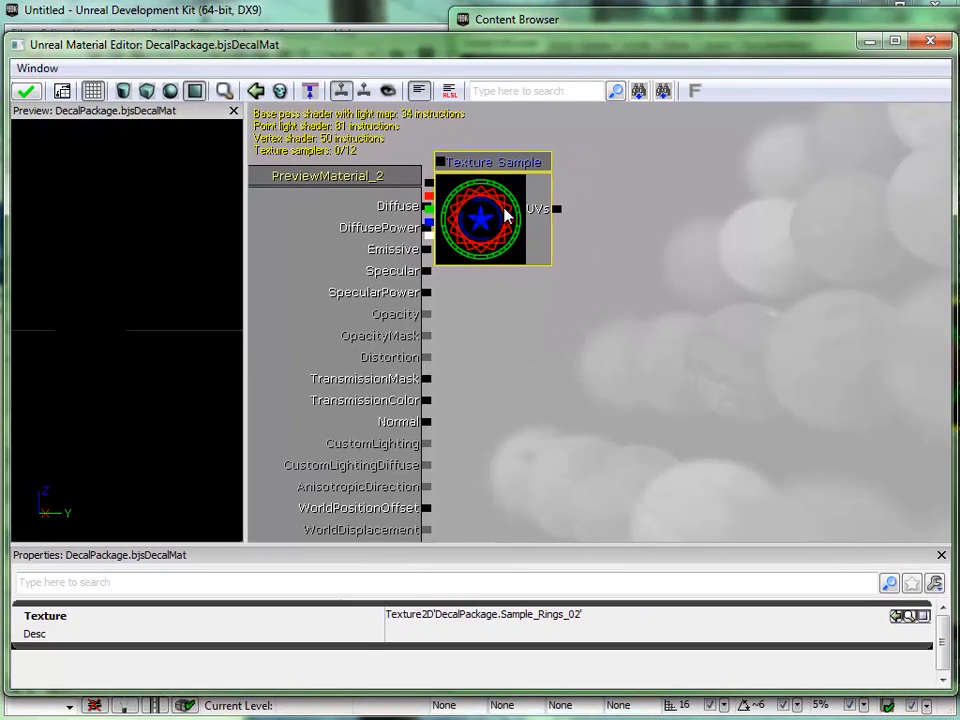
{"action": "left_click_drag", "start_coordinate": [505, 215], "coordinate": [701, 242]}
Add a Rotator node beside the Texture Sample and connect its output to the Texture Sample's UVs input.
{"action": "left_click_drag", "start_coordinate": [515, 285], "coordinate": [566, 257]}
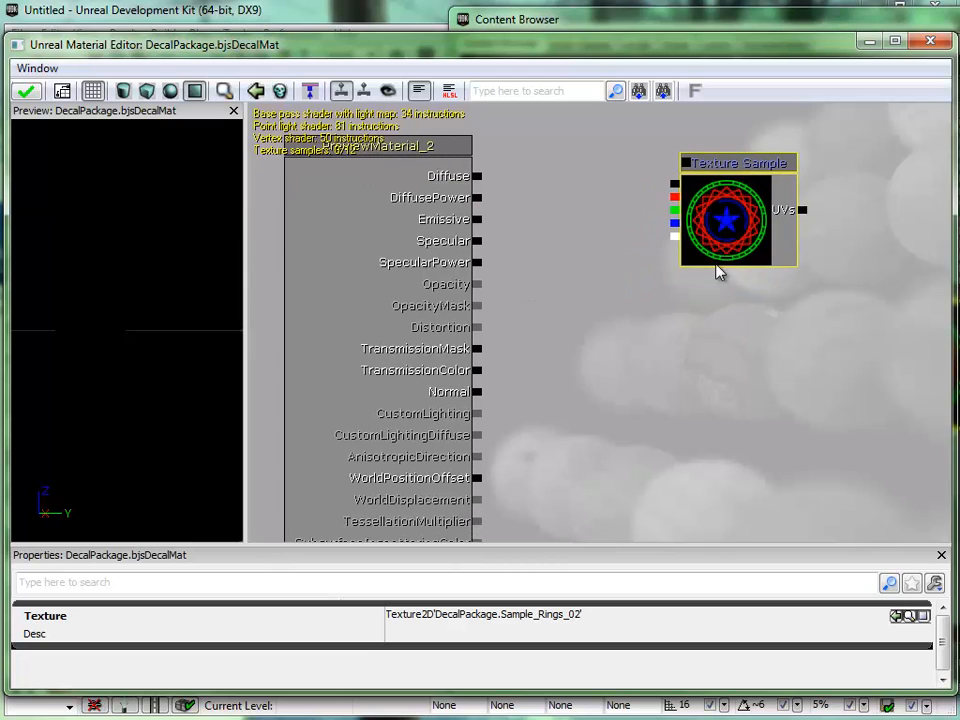
{"action": "left_click_drag", "start_coordinate": [661, 330], "coordinate": [502, 384]}
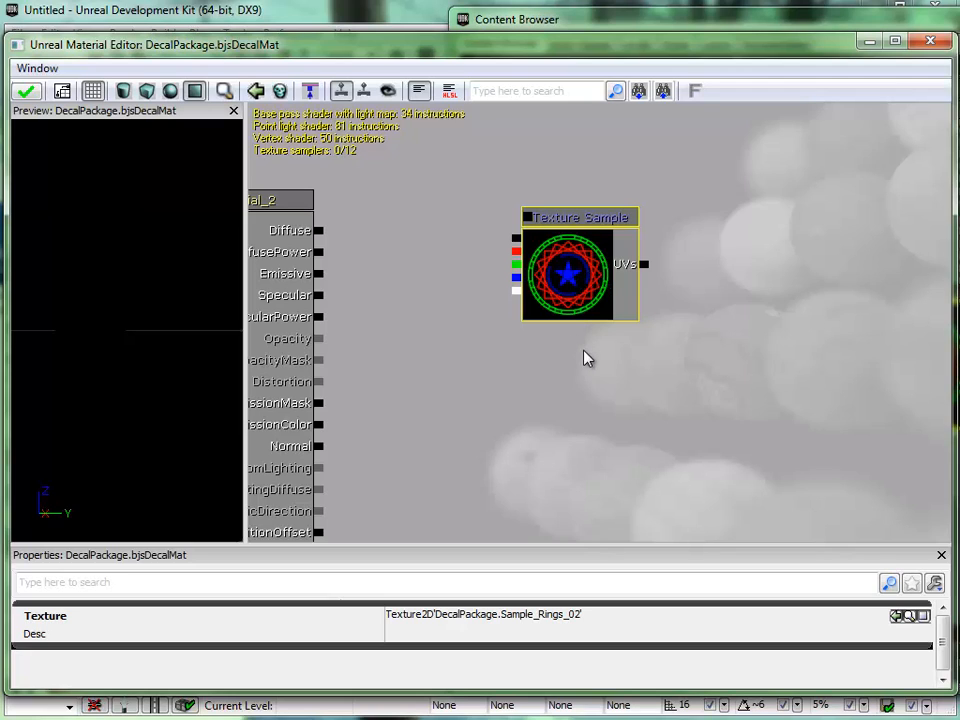
{"action": "left_click_drag", "start_coordinate": [587, 358], "coordinate": [517, 335]}
{"action": "left_click", "coordinate": [643, 244]}
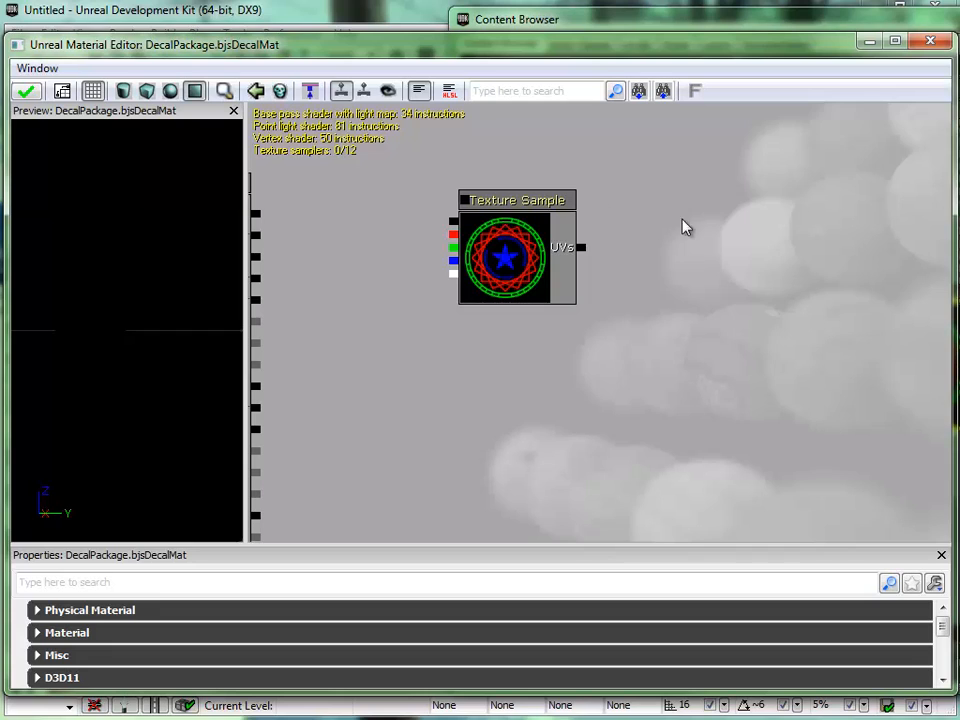
{"action": "right_click", "coordinate": [652, 222]}
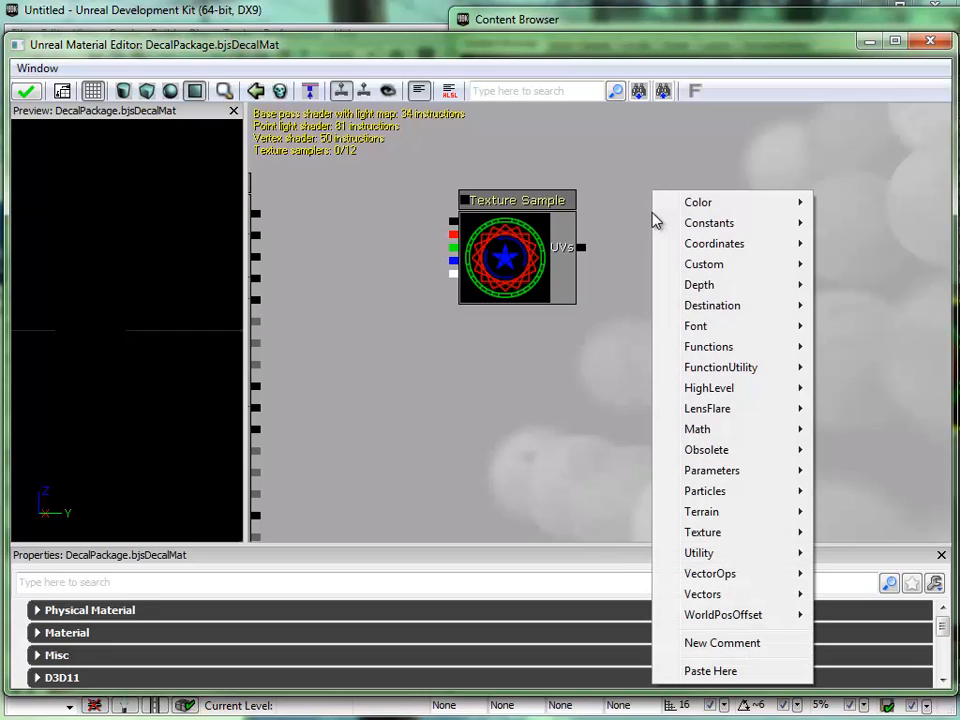
{"action": "mouse_move", "coordinate": [706, 249]}
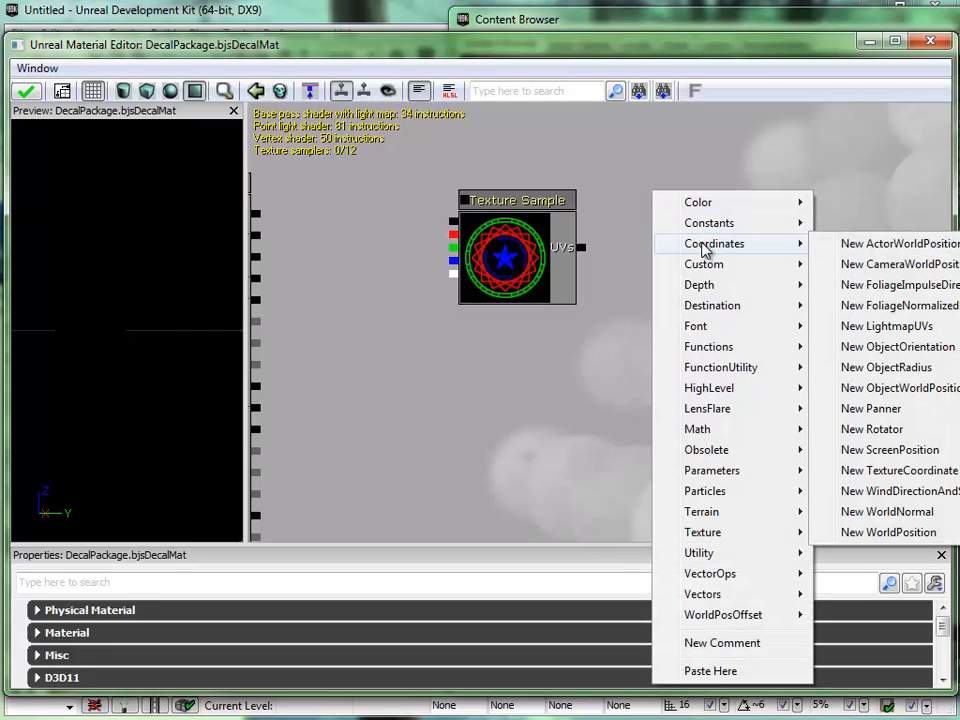
{"action": "left_click", "coordinate": [872, 430]}
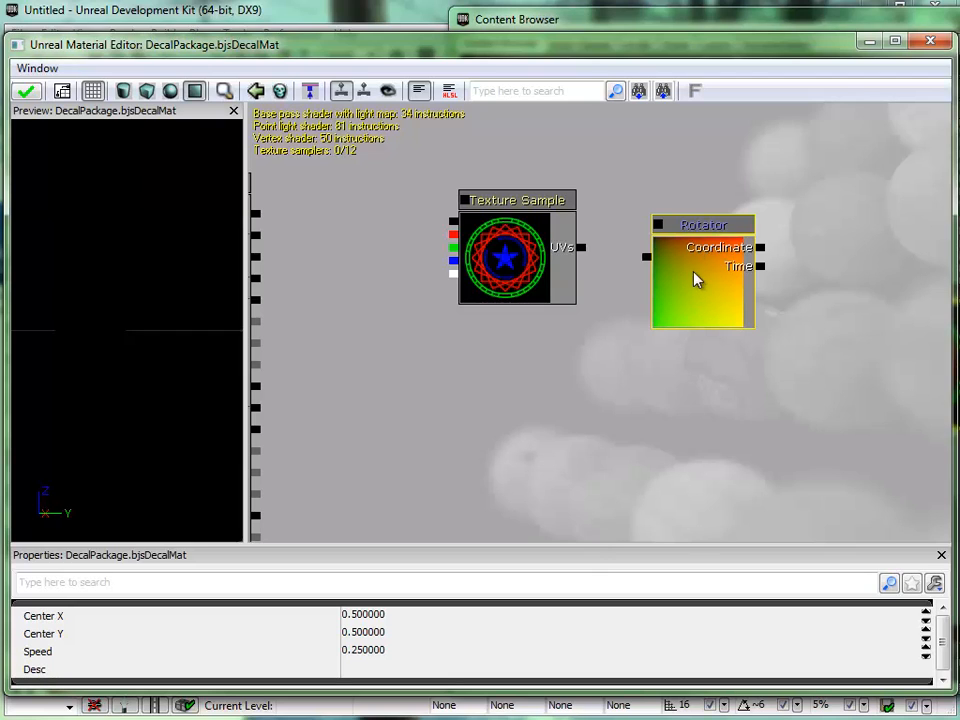
{"action": "left_click_drag", "start_coordinate": [696, 279], "coordinate": [581, 249]}
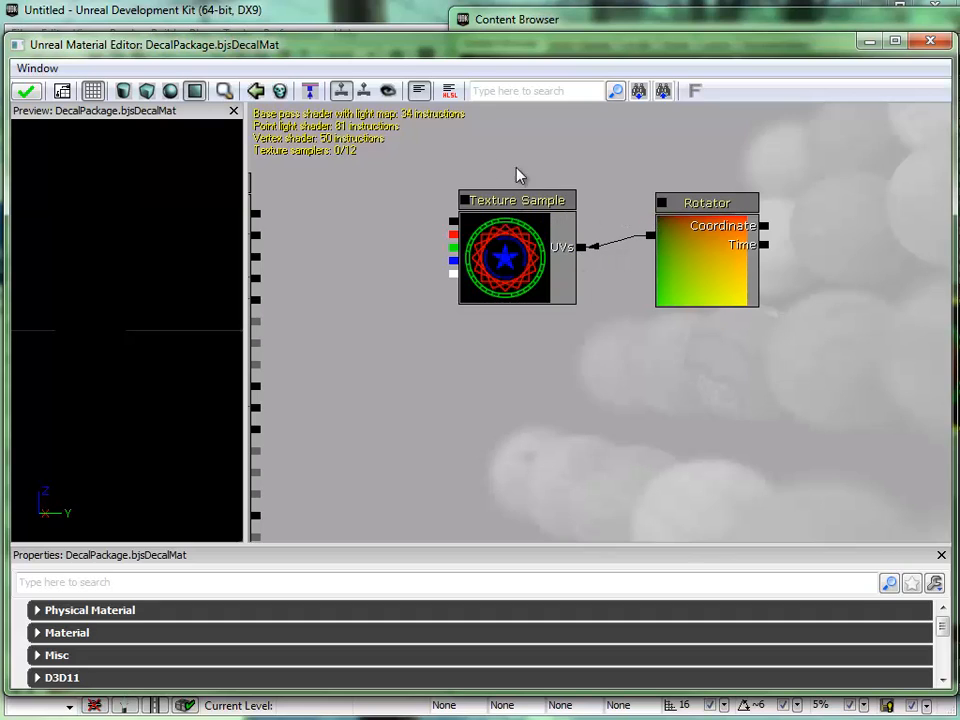
Duplicate the connected Texture Sample and Rotator pair twice, placing each copy below the previous one.
{"action": "left_click_drag", "start_coordinate": [441, 151], "coordinate": [815, 294], "text": "ctrl+alt"}
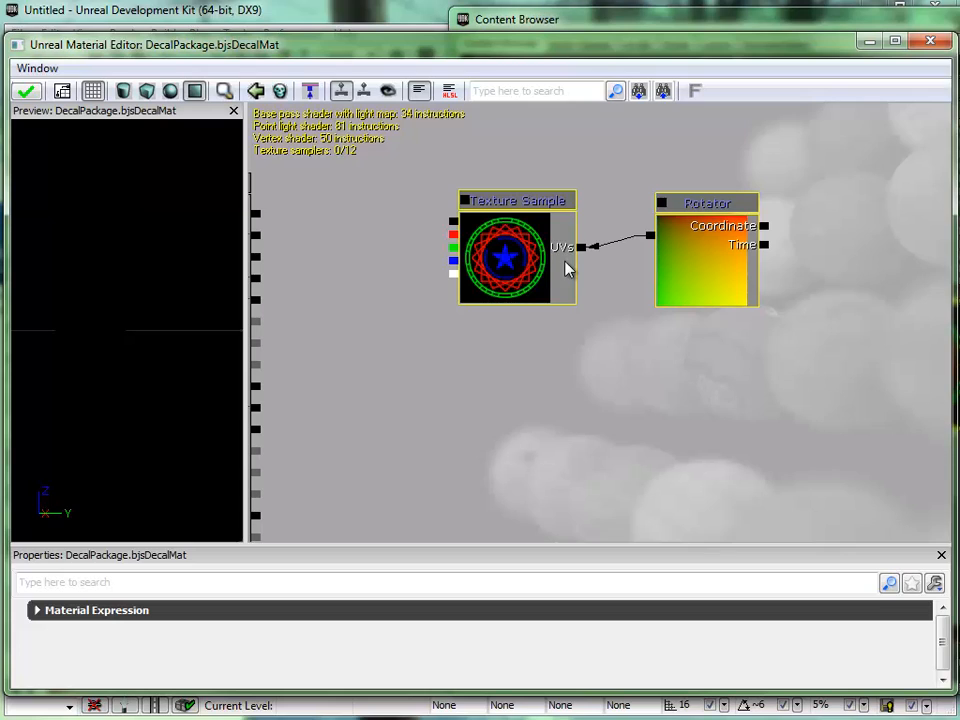
{"action": "key", "text": "ctrl+w"}
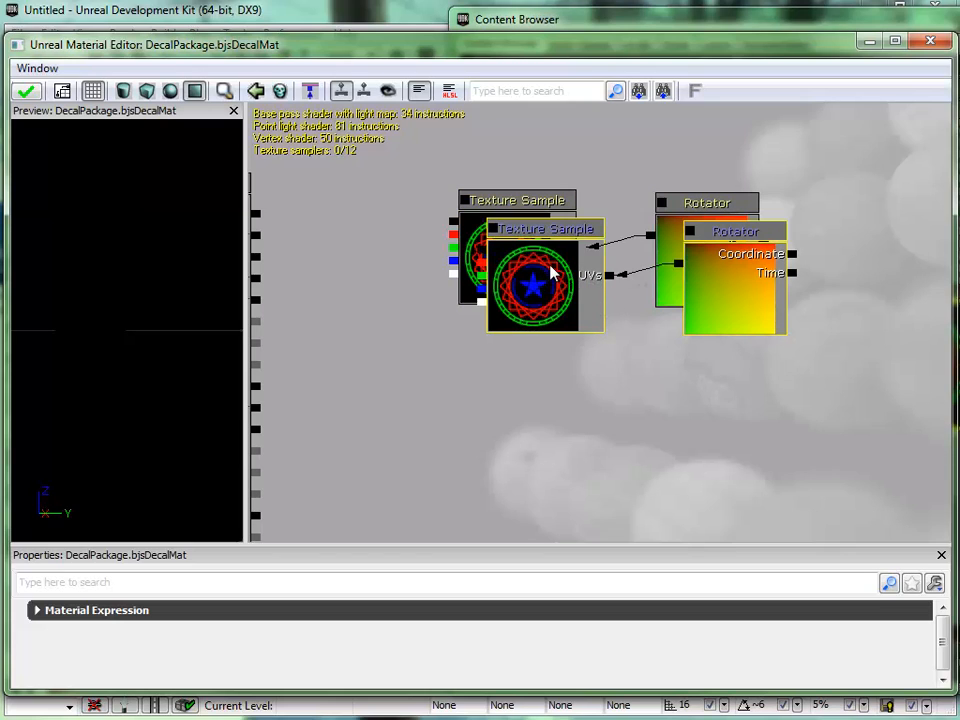
{"action": "left_click_drag", "start_coordinate": [552, 271], "coordinate": [525, 396]}
{"action": "left_click_drag", "start_coordinate": [602, 340], "coordinate": [637, 153]}
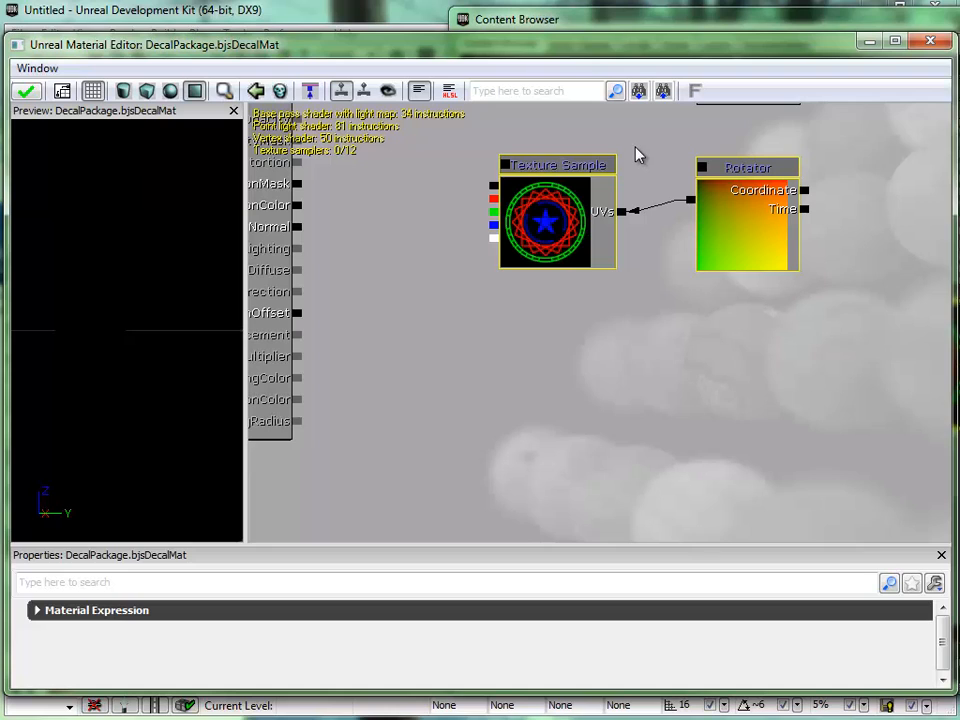
{"action": "key", "text": "ctrl+w"}
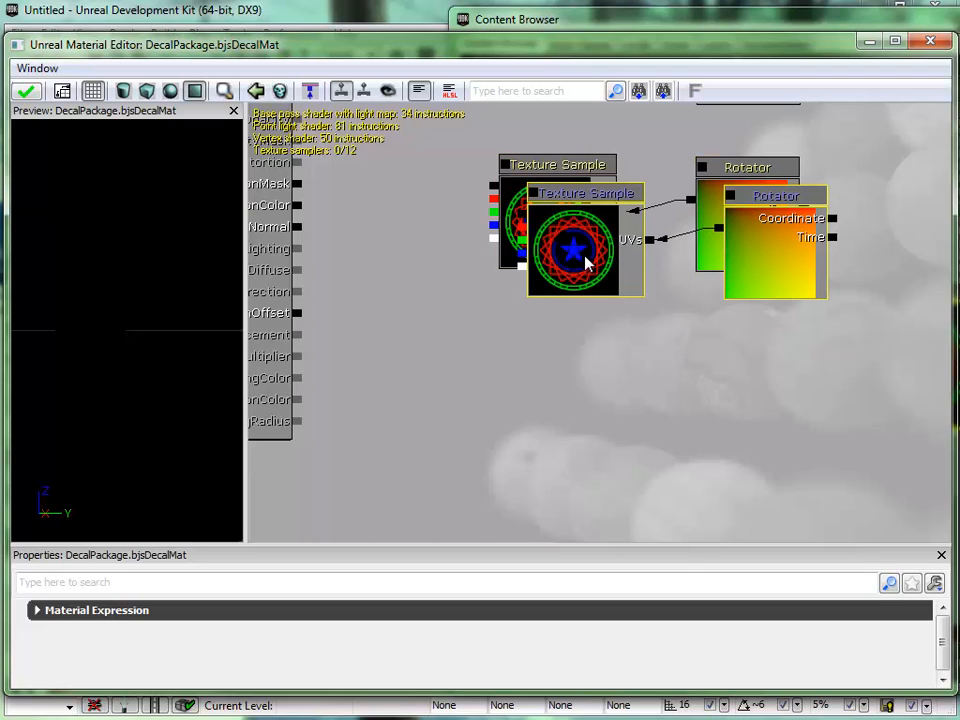
{"action": "left_click_drag", "start_coordinate": [587, 262], "coordinate": [562, 396]}
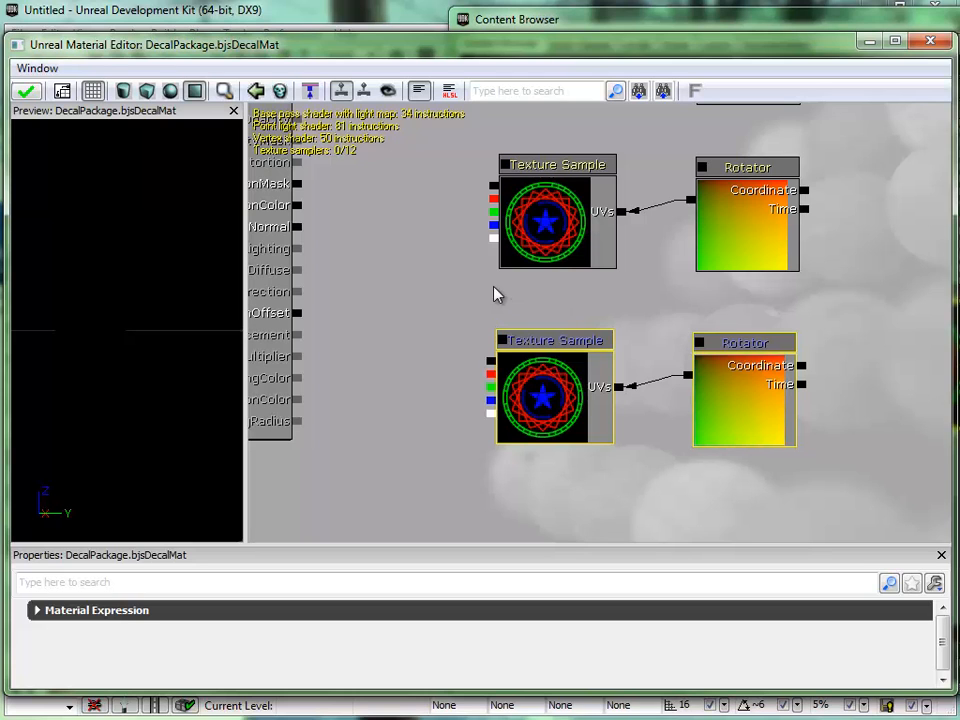
Preview the top Texture Sample's red channel and the middle one's green channel by wiring each in turn to Emissive.
{"action": "left_click_drag", "start_coordinate": [448, 261], "coordinate": [522, 343]}
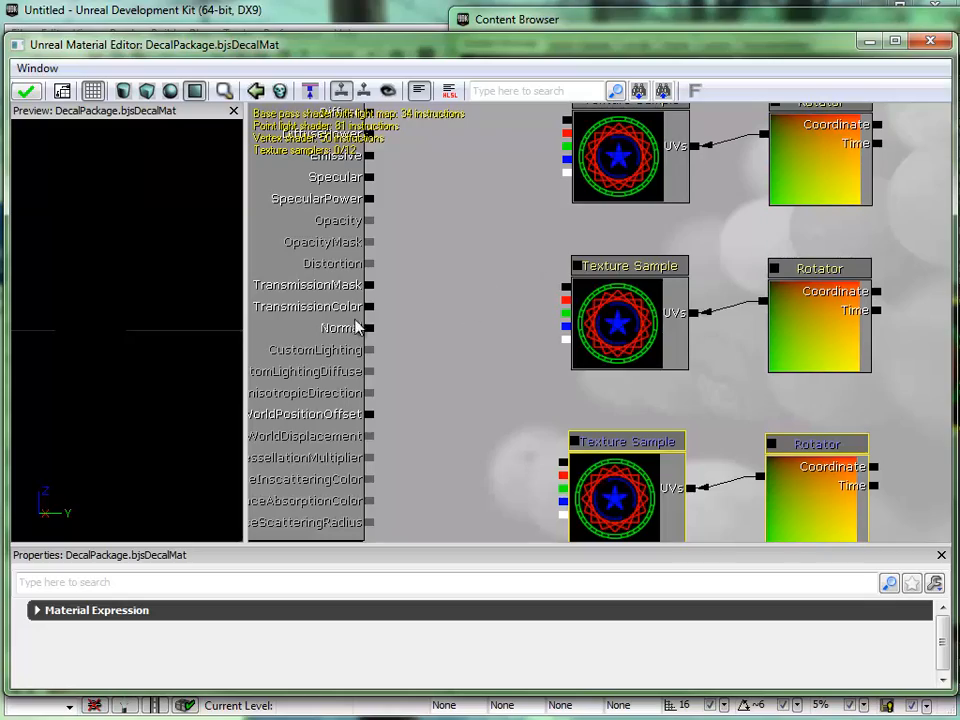
{"action": "left_click_drag", "start_coordinate": [481, 236], "coordinate": [556, 290]}
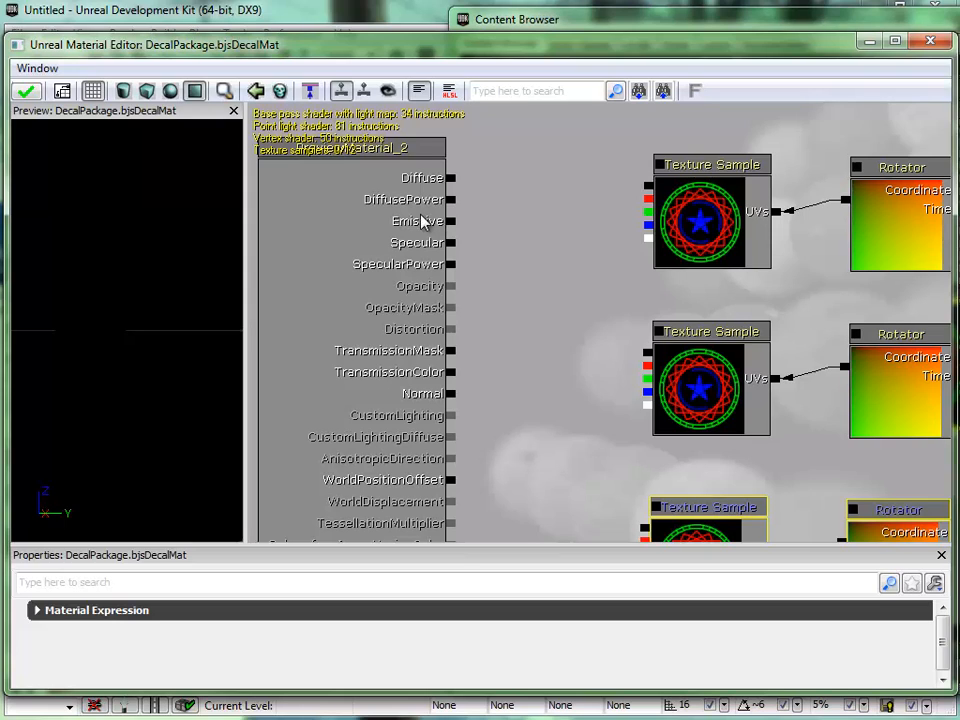
{"action": "left_click", "coordinate": [622, 214]}
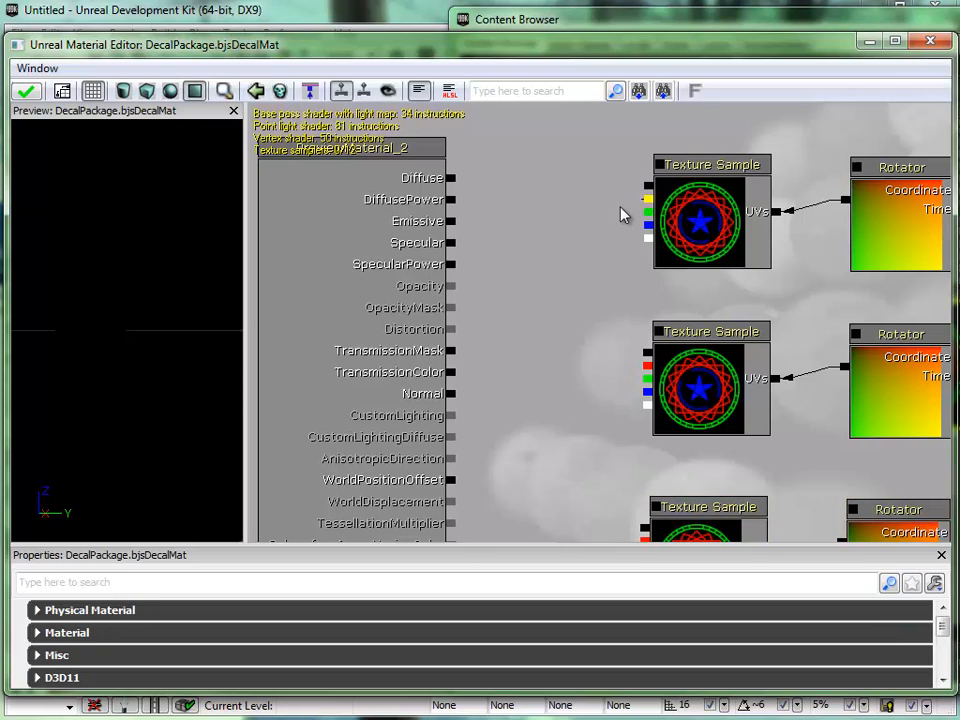
{"action": "left_click_drag", "start_coordinate": [515, 232], "coordinate": [452, 221]}
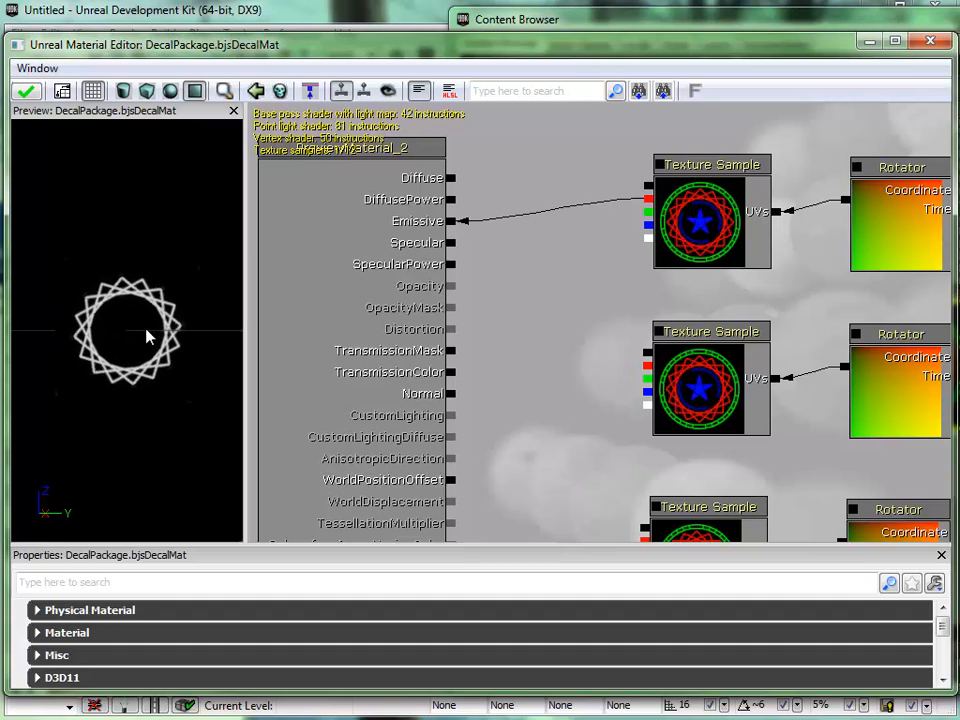
{"action": "left_click_drag", "start_coordinate": [646, 405], "coordinate": [451, 224]}
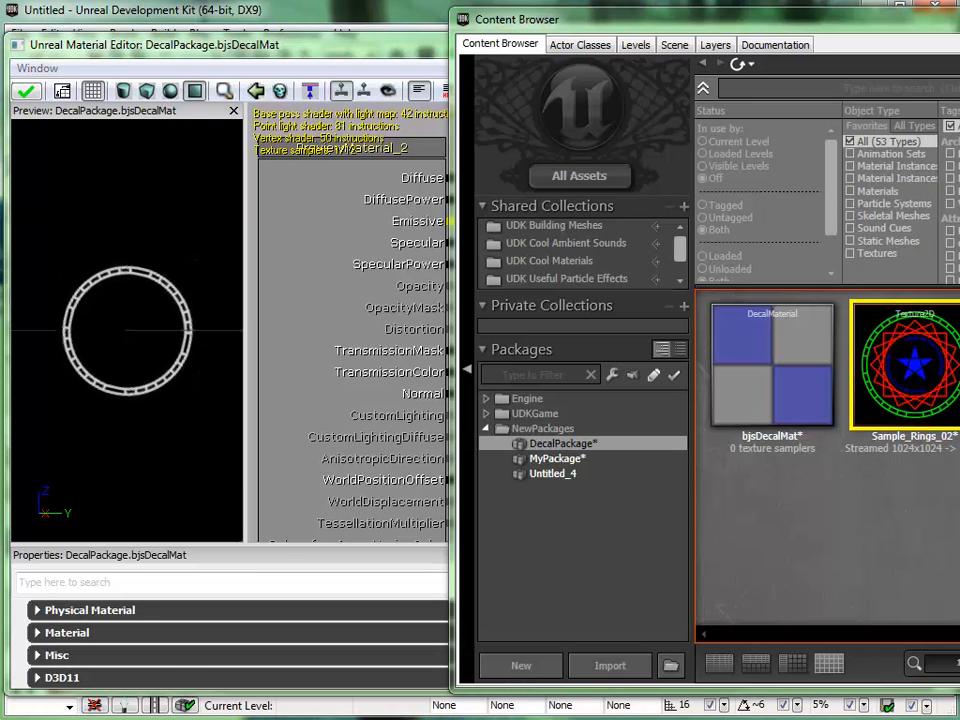
{"action": "left_click", "coordinate": [958, 12]}
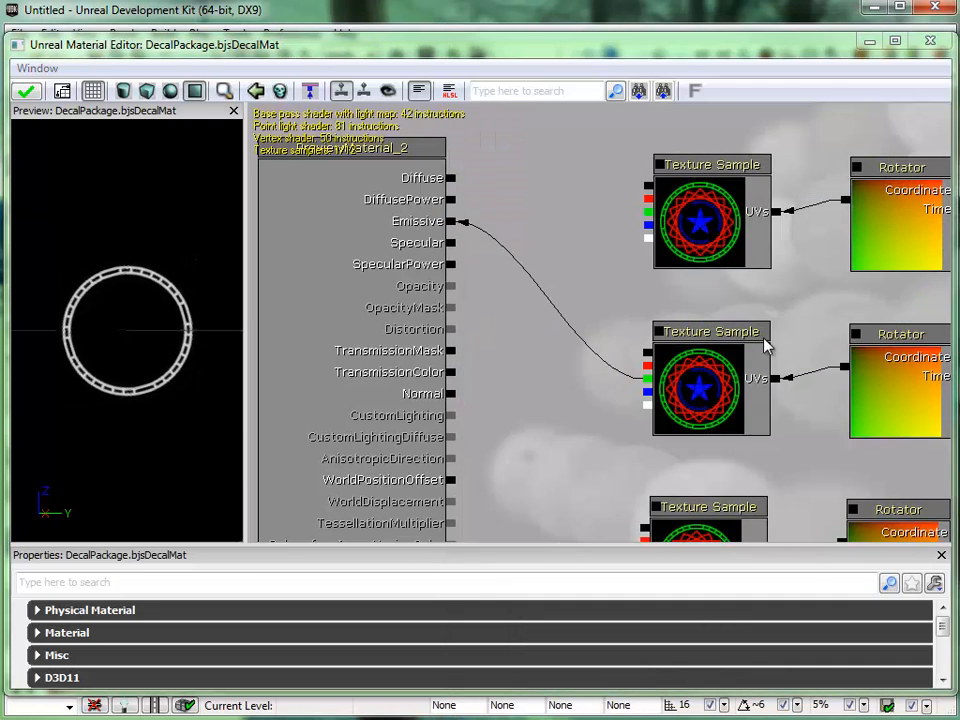
Move the three Texture Sample and Rotator pairs farther from PreviewMaterial and place an Add node in the gap.
{"action": "left_click_drag", "start_coordinate": [596, 291], "coordinate": [462, 293]}
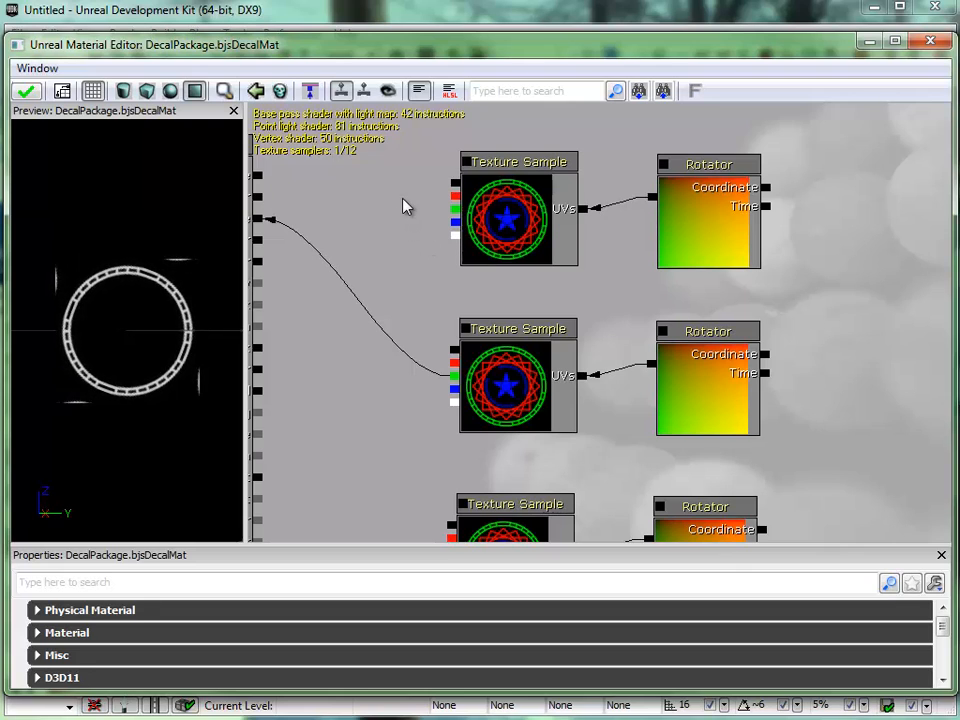
{"action": "left_click_drag", "start_coordinate": [403, 196], "coordinate": [800, 540], "text": "ctrl+alt"}
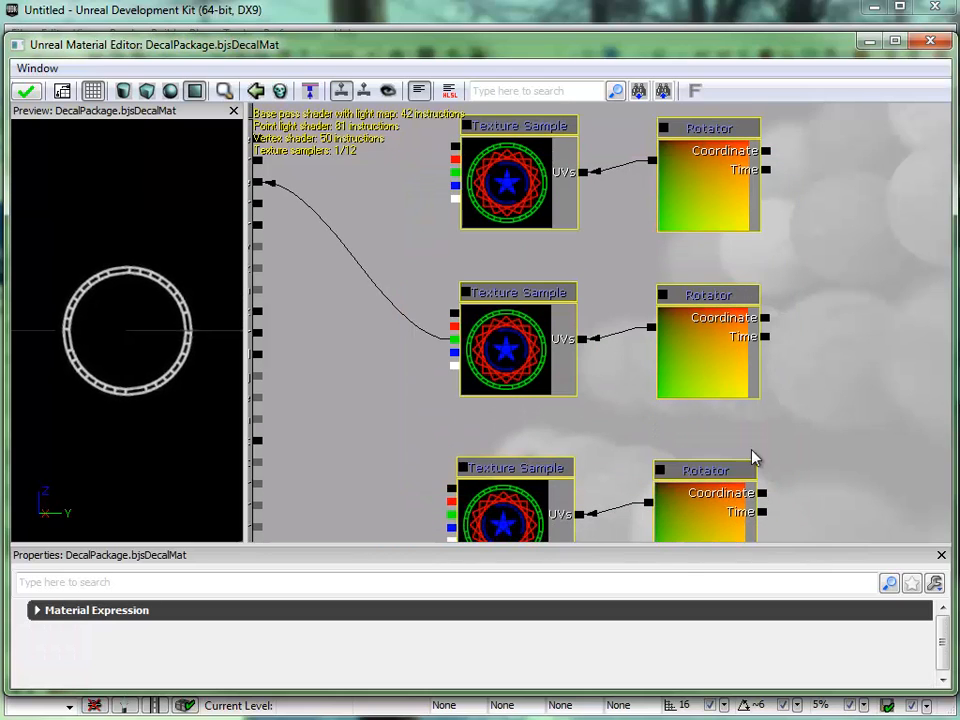
{"action": "left_click_drag", "start_coordinate": [525, 343], "coordinate": [650, 340]}
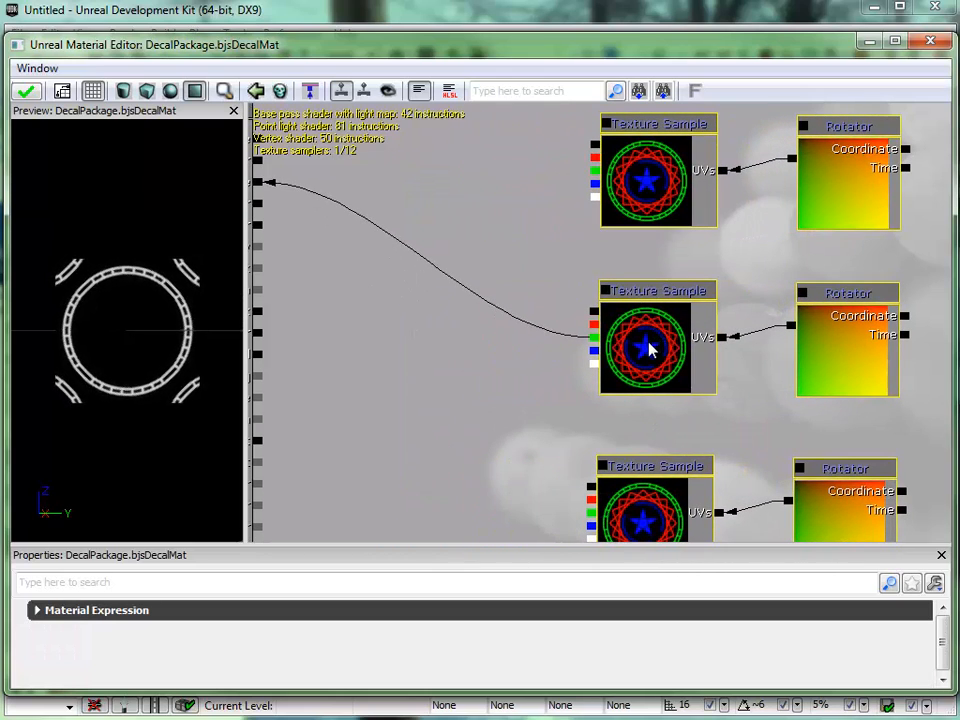
{"action": "left_click", "coordinate": [428, 218]}
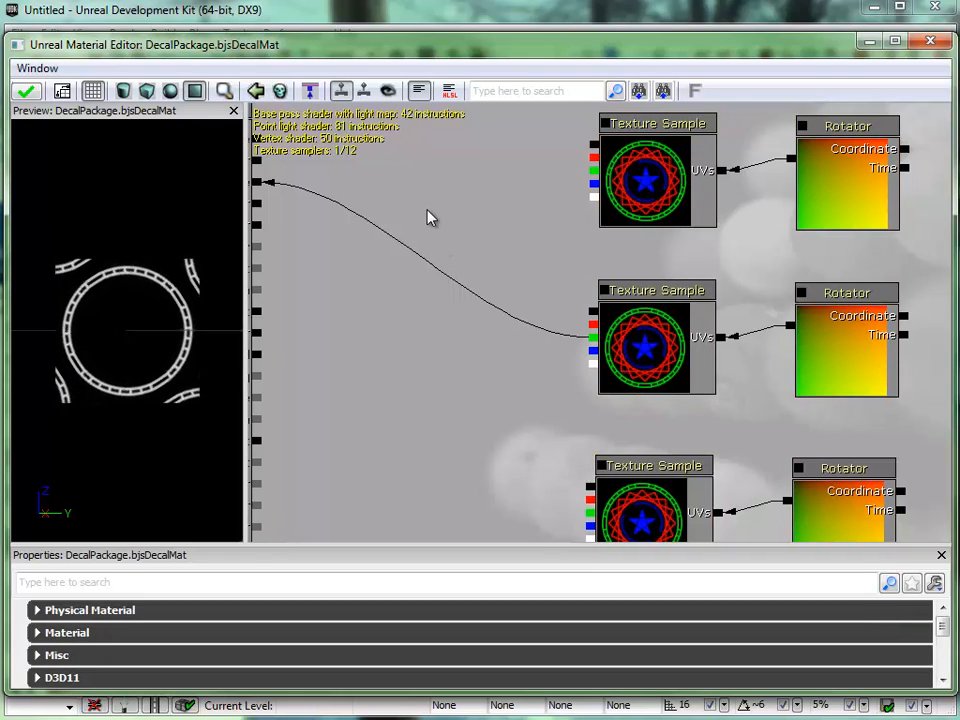
{"action": "left_click", "coordinate": [428, 218]}
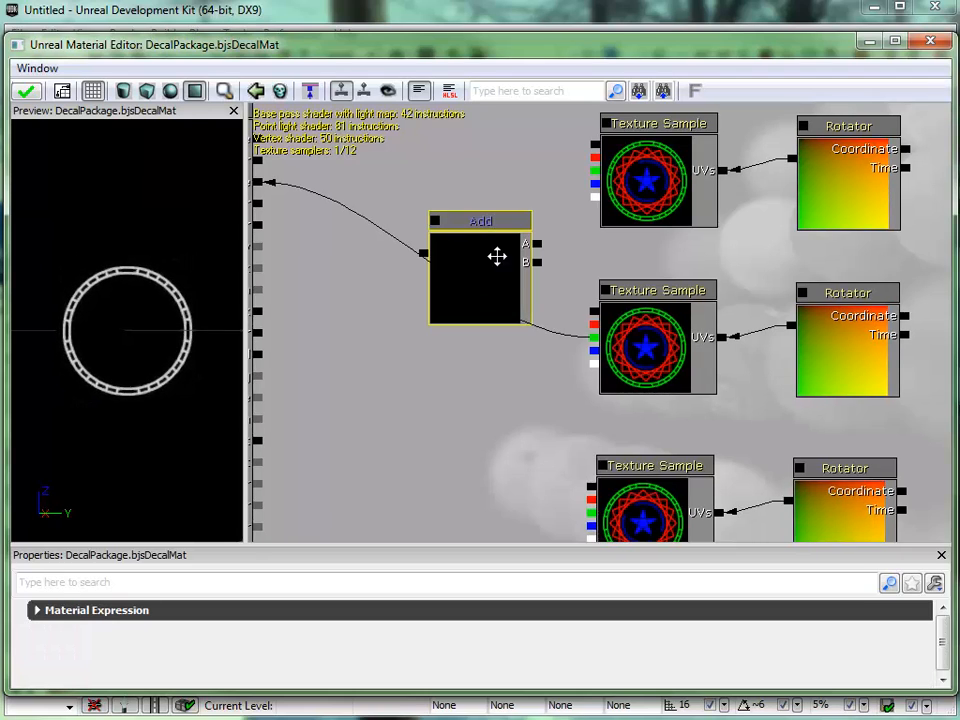
{"action": "left_click_drag", "start_coordinate": [497, 255], "coordinate": [466, 241]}
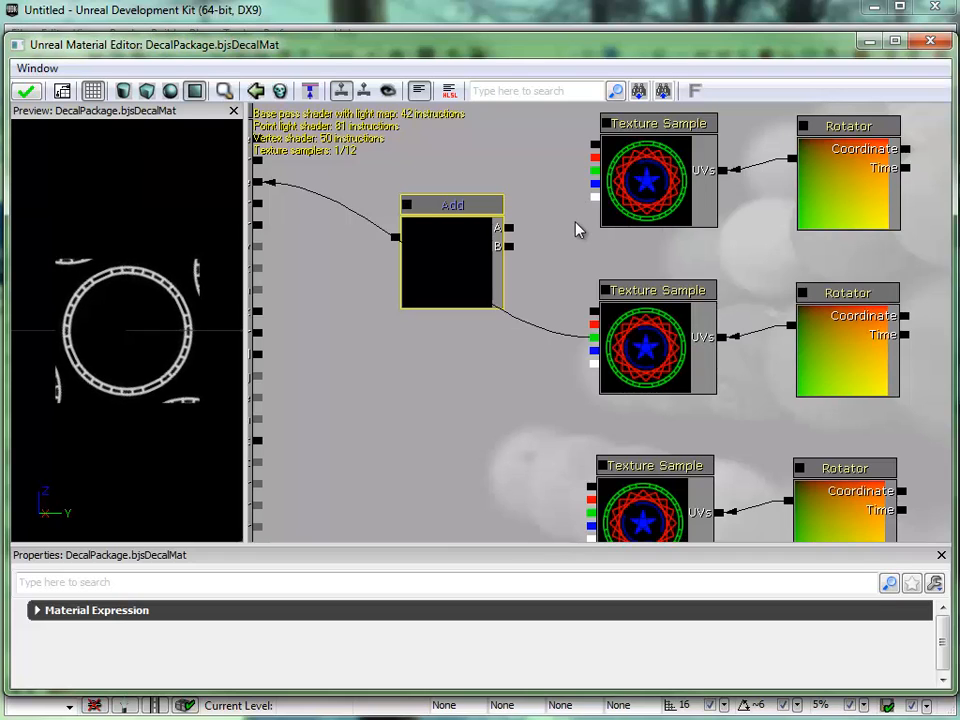
Connect the top Texture Sample's green output to Add's A and the middle one's red output to B, feeding the sum into Emissive.
{"action": "left_click_drag", "start_coordinate": [596, 178], "coordinate": [510, 229]}
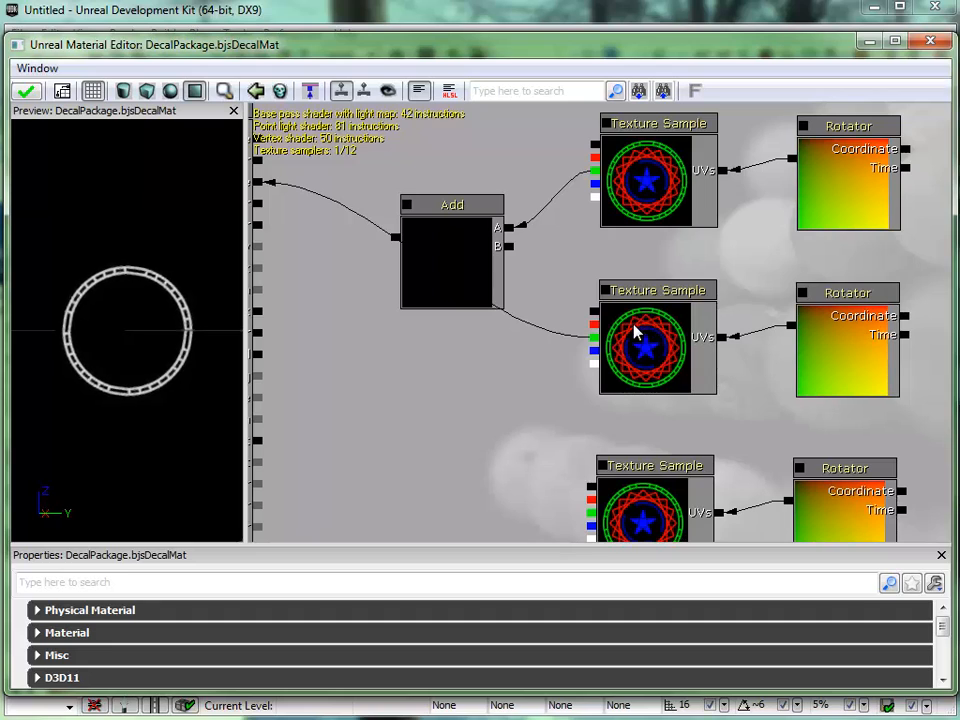
{"action": "left_click_drag", "start_coordinate": [594, 324], "coordinate": [510, 254]}
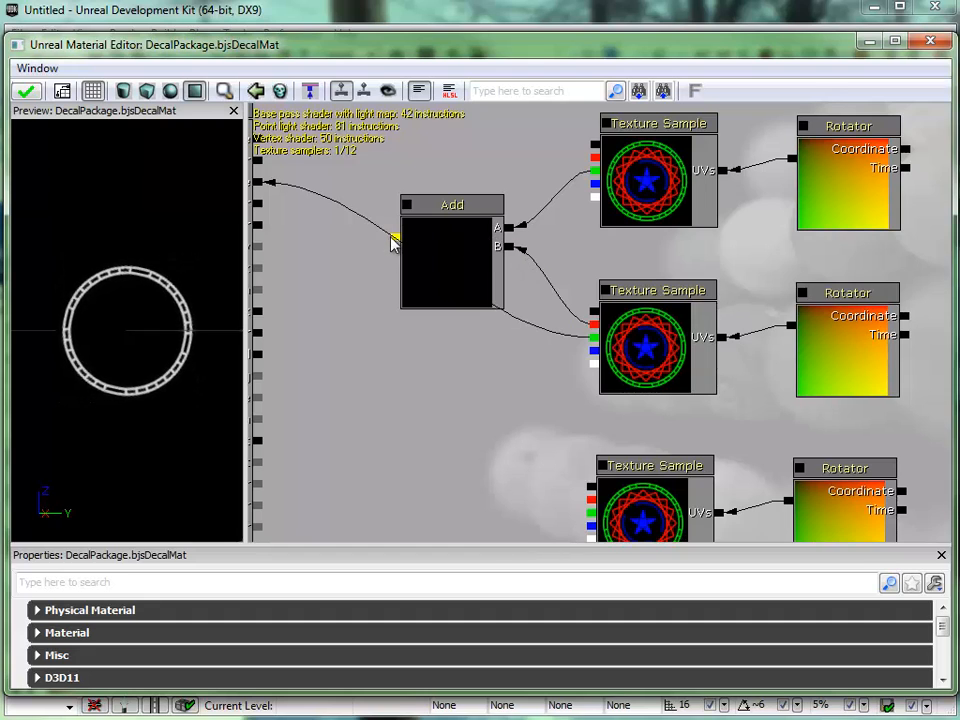
{"action": "left_click_drag", "start_coordinate": [369, 285], "coordinate": [462, 247]}
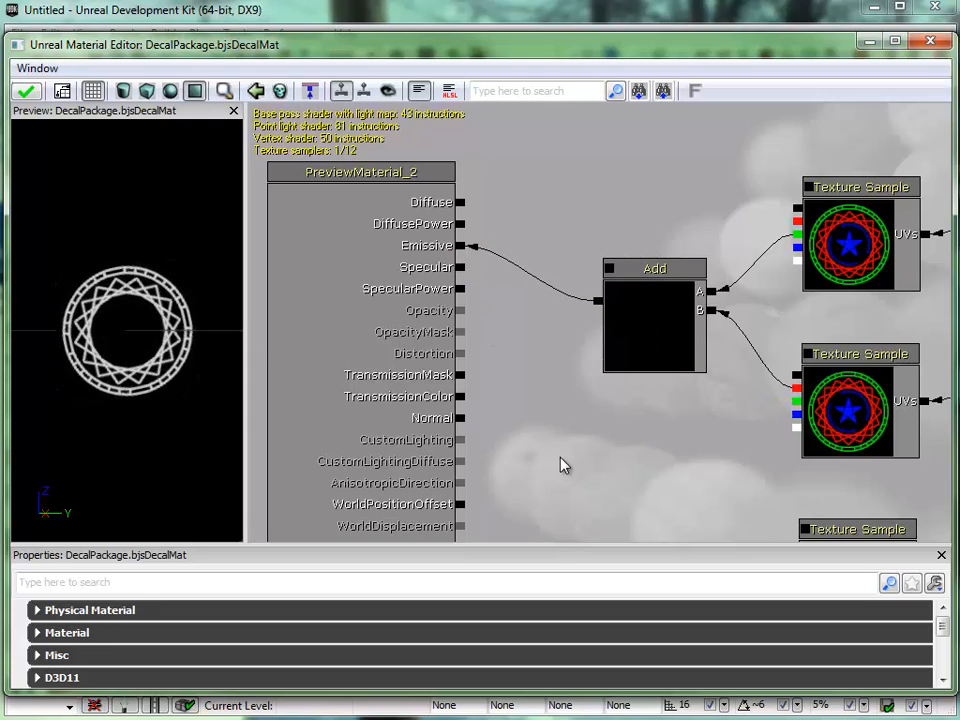
Create a second Add node and position it below the first, between the first Add and PreviewMaterial.
{"action": "left_click_drag", "start_coordinate": [564, 463], "coordinate": [520, 430]}
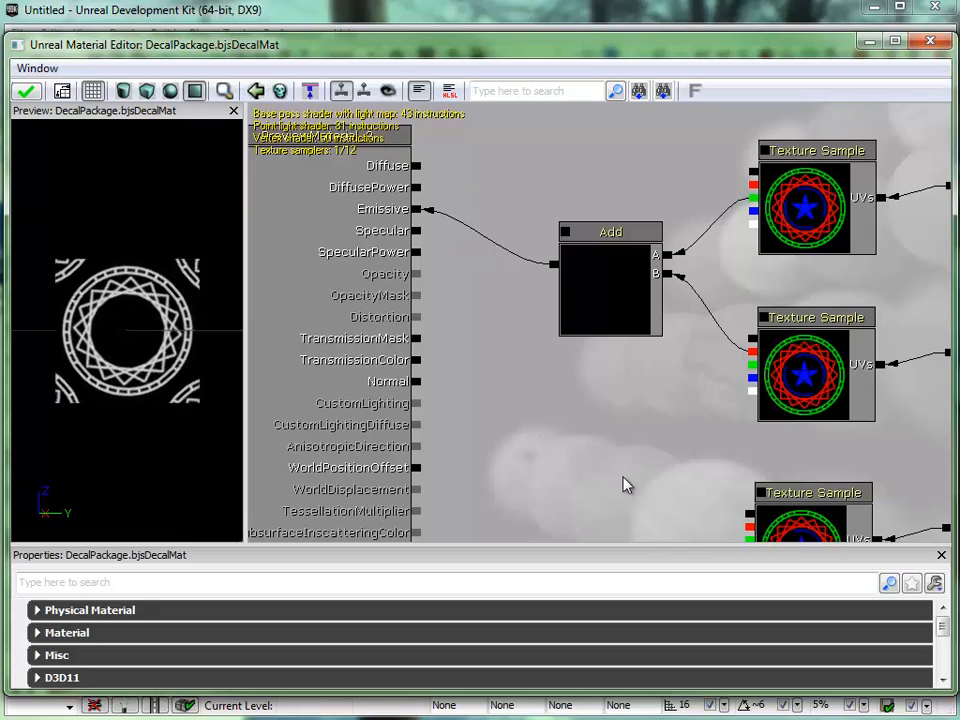
{"action": "left_click_drag", "start_coordinate": [628, 469], "coordinate": [540, 418]}
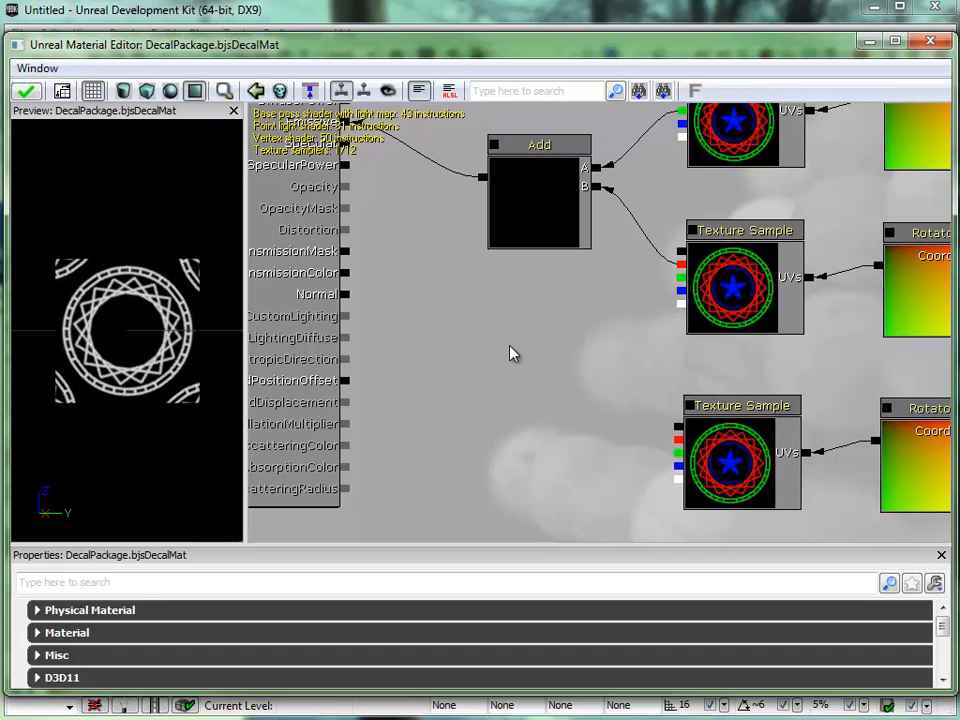
{"action": "right_click", "coordinate": [506, 310]}
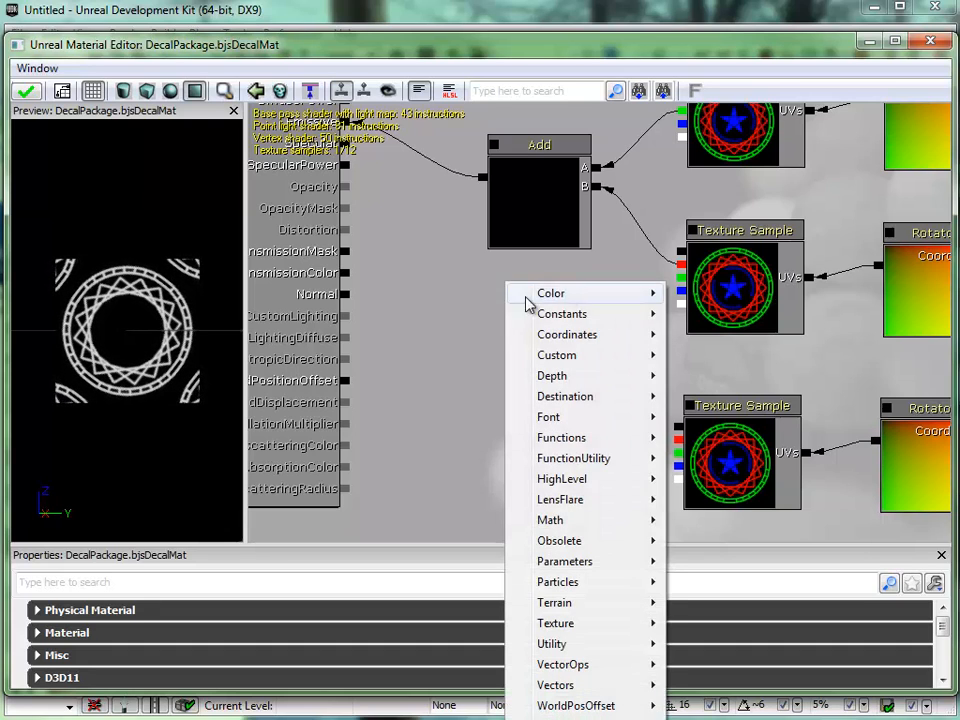
{"action": "mouse_move", "coordinate": [590, 521]}
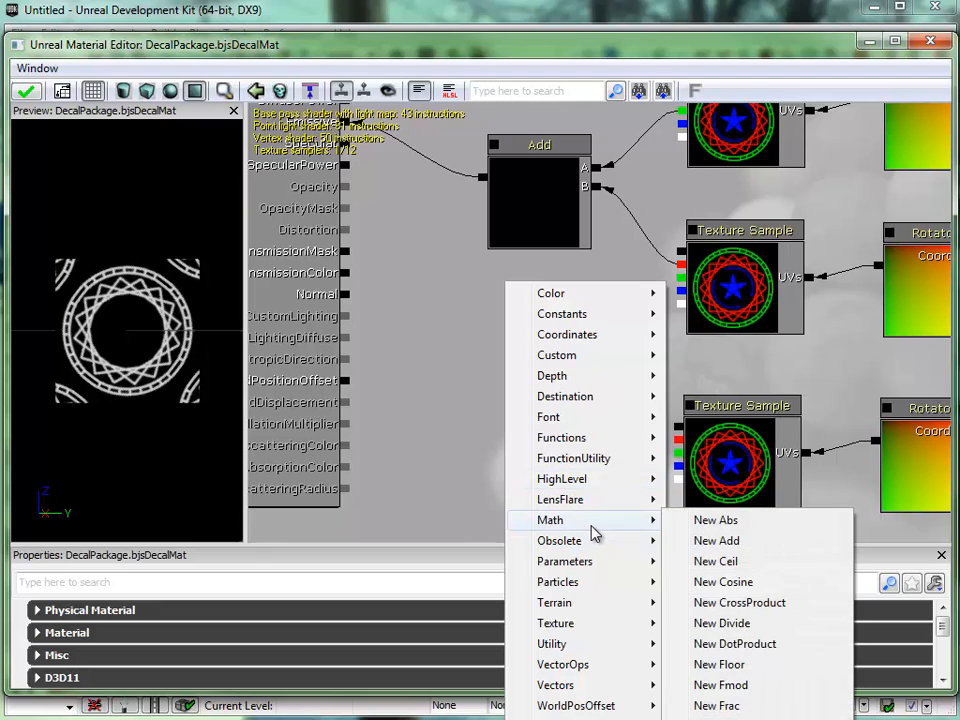
{"action": "left_click", "coordinate": [745, 542]}
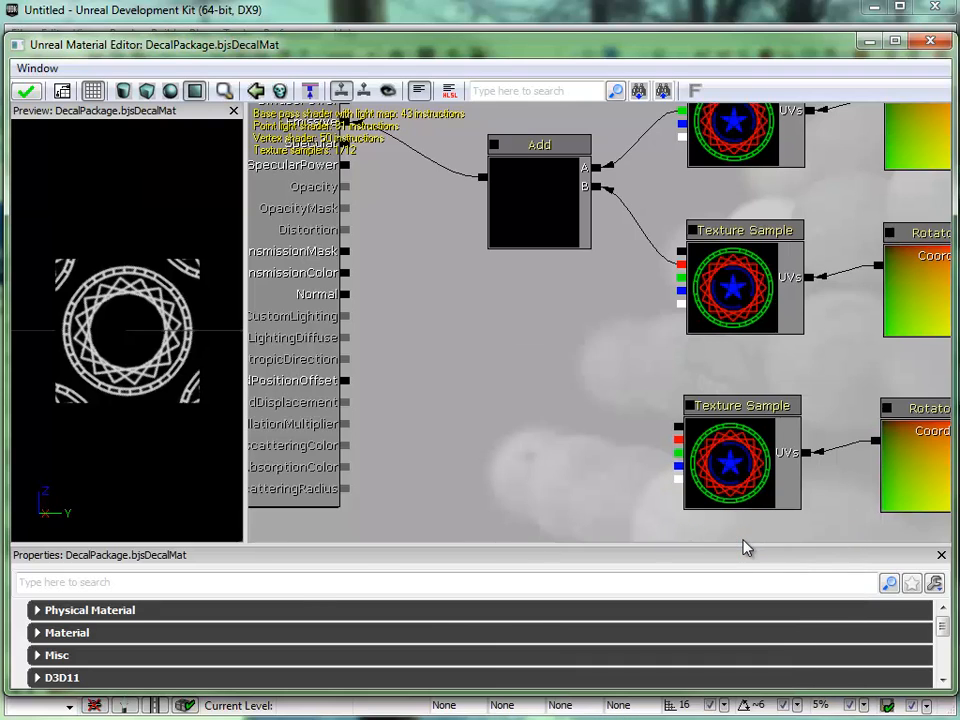
{"action": "left_click", "coordinate": [562, 378], "text": "ctrl"}
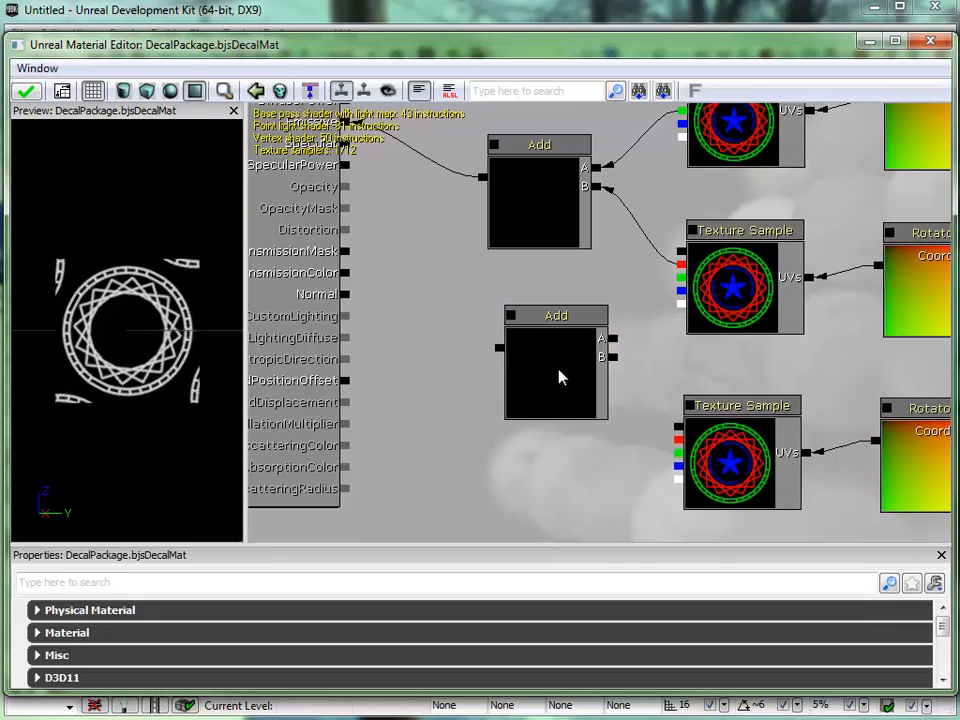
{"action": "left_click", "coordinate": [573, 372]}
{"action": "left_click_drag", "start_coordinate": [574, 373], "coordinate": [462, 370], "text": "ctrl"}
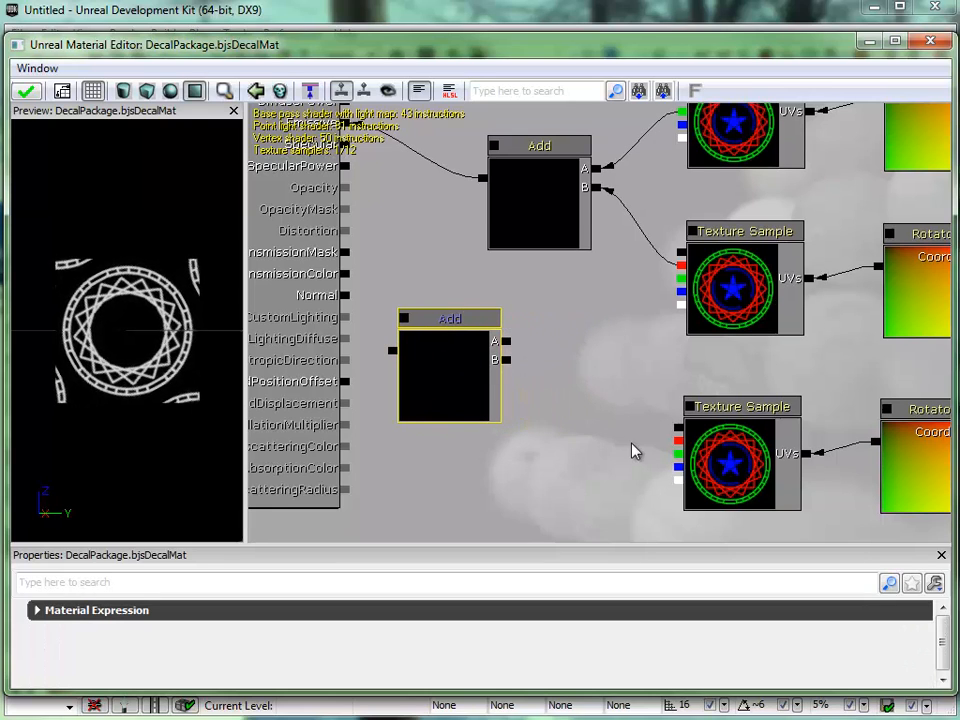
Connect the first Add to the second Add's A and the bottom Texture Sample's blue output to B, feeding the result into Emissive.
{"action": "left_click_drag", "start_coordinate": [678, 466], "coordinate": [514, 364]}
{"action": "left_click_drag", "start_coordinate": [610, 315], "coordinate": [663, 327]}
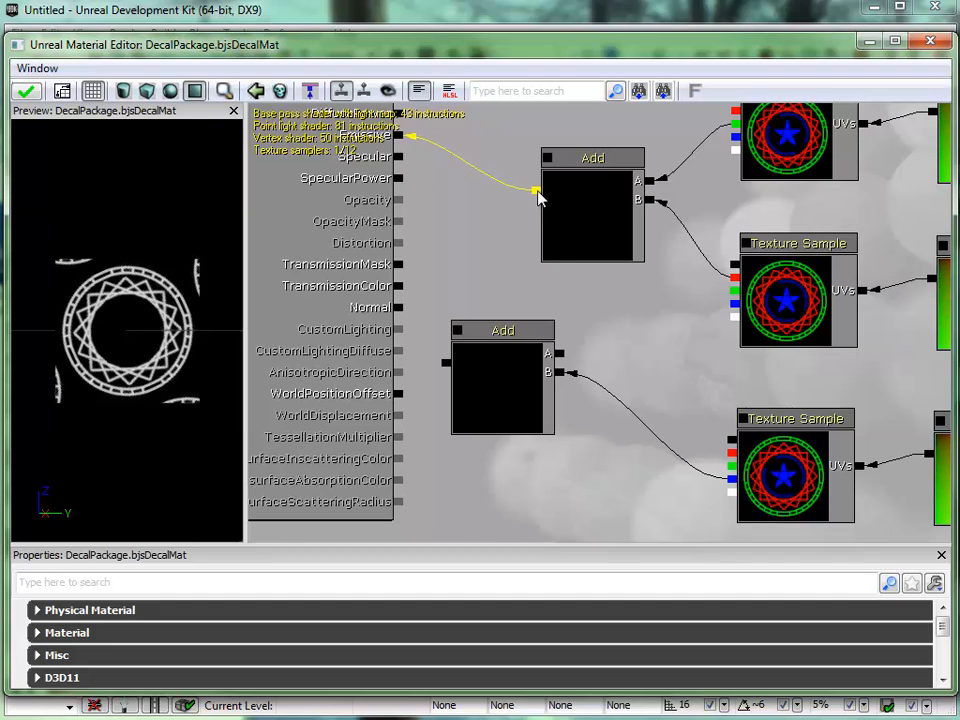
{"action": "left_click_drag", "start_coordinate": [535, 192], "coordinate": [567, 365]}
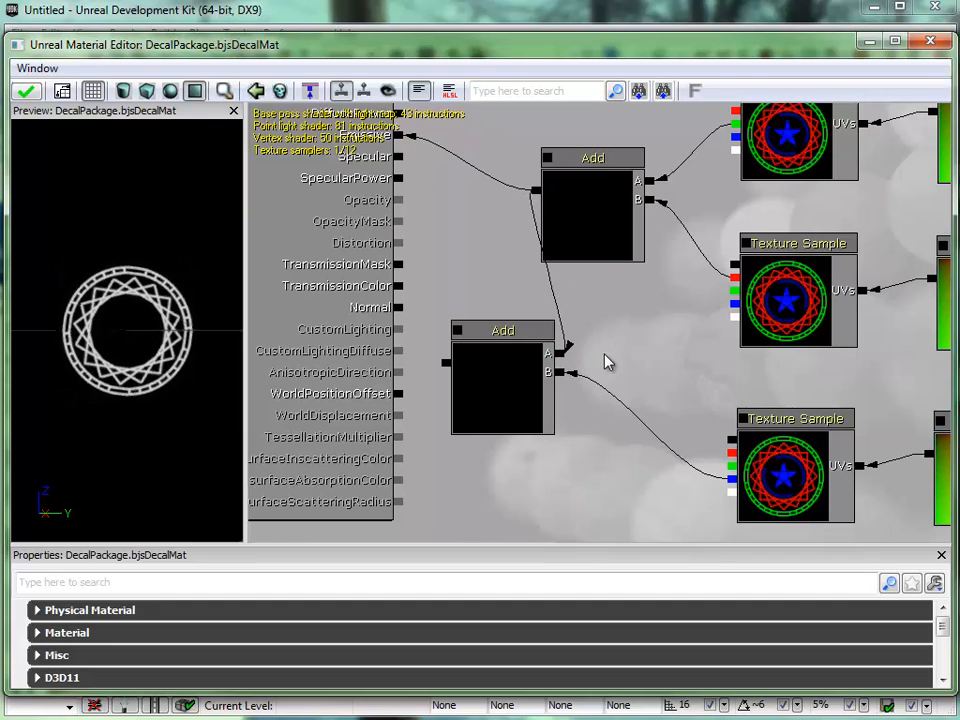
{"action": "left_click_drag", "start_coordinate": [510, 260], "coordinate": [670, 311]}
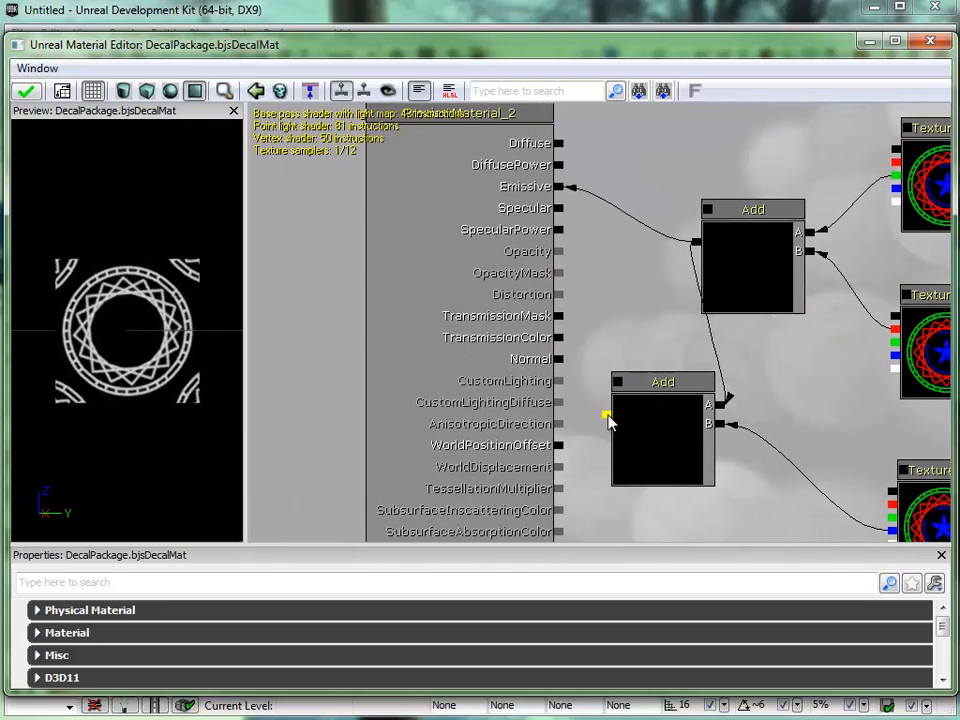
{"action": "left_click_drag", "start_coordinate": [607, 416], "coordinate": [567, 197]}
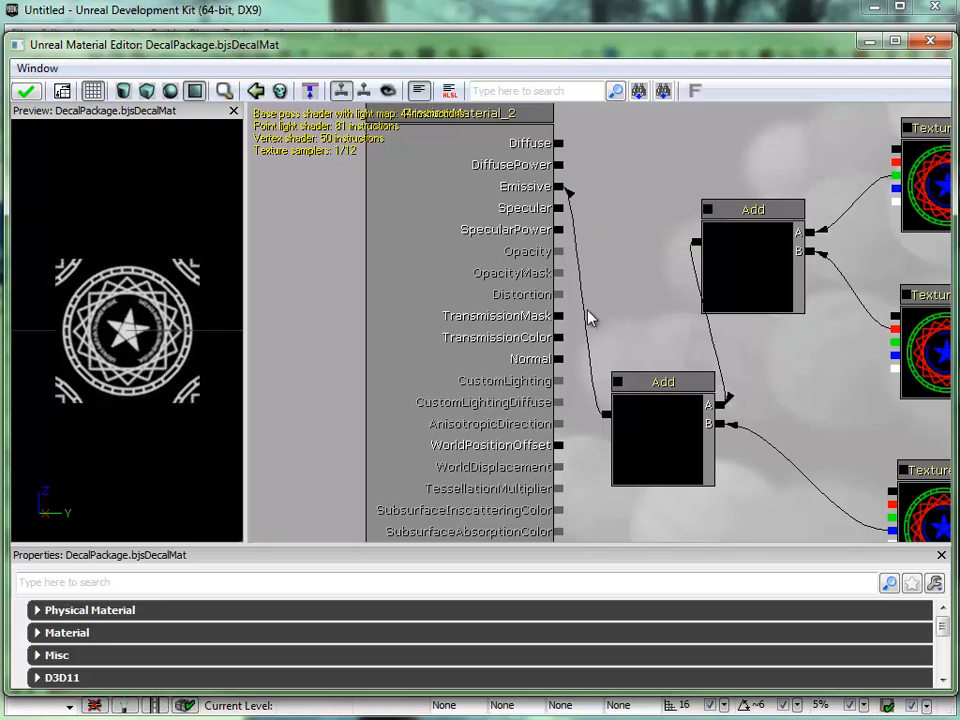
Spread out the Add, Texture Sample and Rotator nodes so the wiring is readable, and apply the changes to the material.
{"action": "left_click_drag", "start_coordinate": [786, 409], "coordinate": [452, 400]}
{"action": "scroll", "coordinate": [450, 395], "scroll_direction": "down", "scroll_amount": 3}
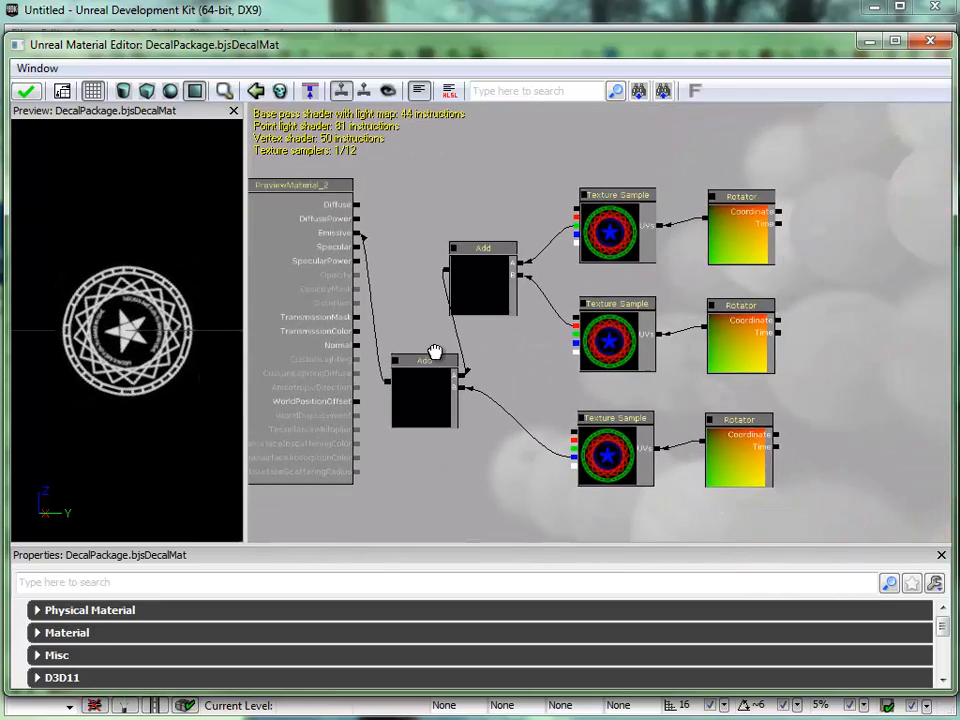
{"action": "left_click_drag", "start_coordinate": [435, 352], "coordinate": [379, 392]}
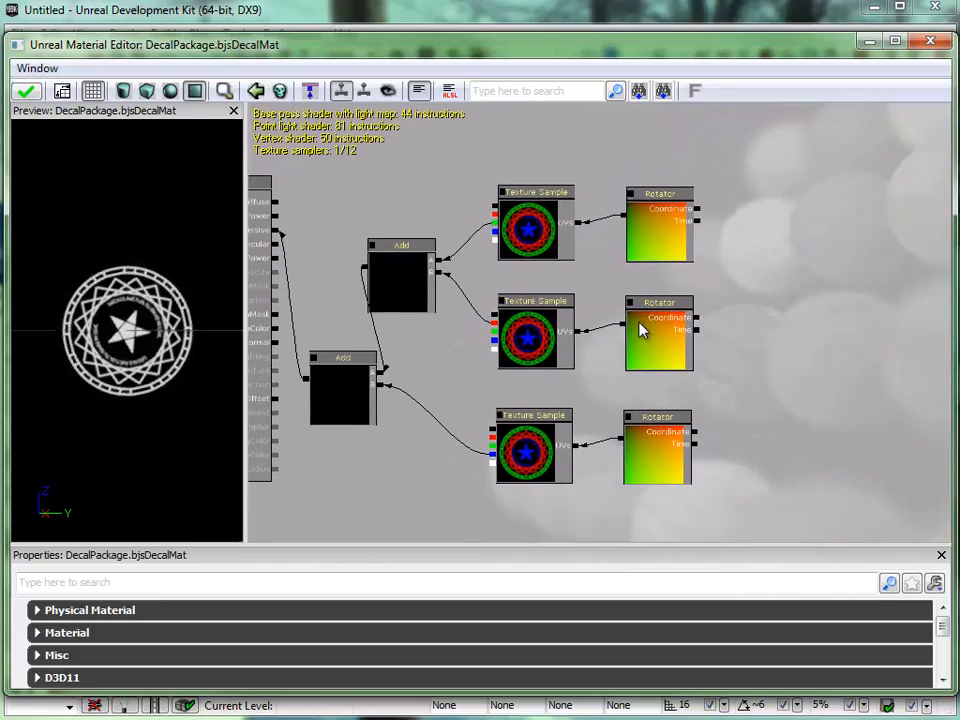
{"action": "left_click_drag", "start_coordinate": [760, 197], "coordinate": [414, 513], "text": "ctrl+alt"}
{"action": "left_click_drag", "start_coordinate": [416, 288], "coordinate": [510, 279]}
{"action": "left_click_drag", "start_coordinate": [360, 391], "coordinate": [399, 360]}
{"action": "left_click_drag", "start_coordinate": [334, 403], "coordinate": [420, 396]}
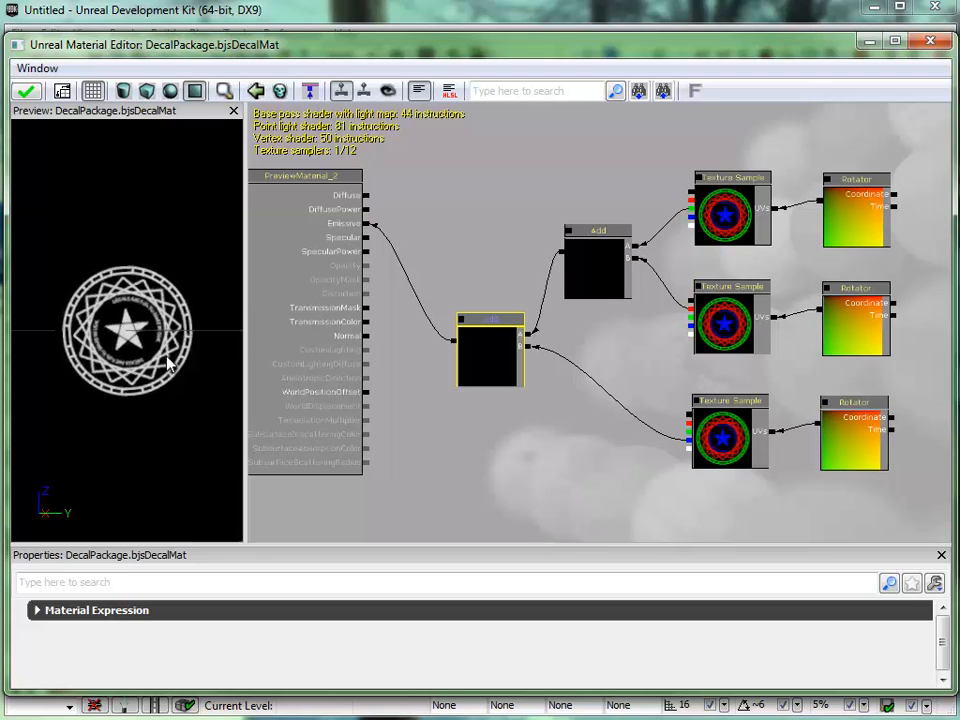
{"action": "right_click_drag", "start_coordinate": [142, 431], "coordinate": [133, 463]}
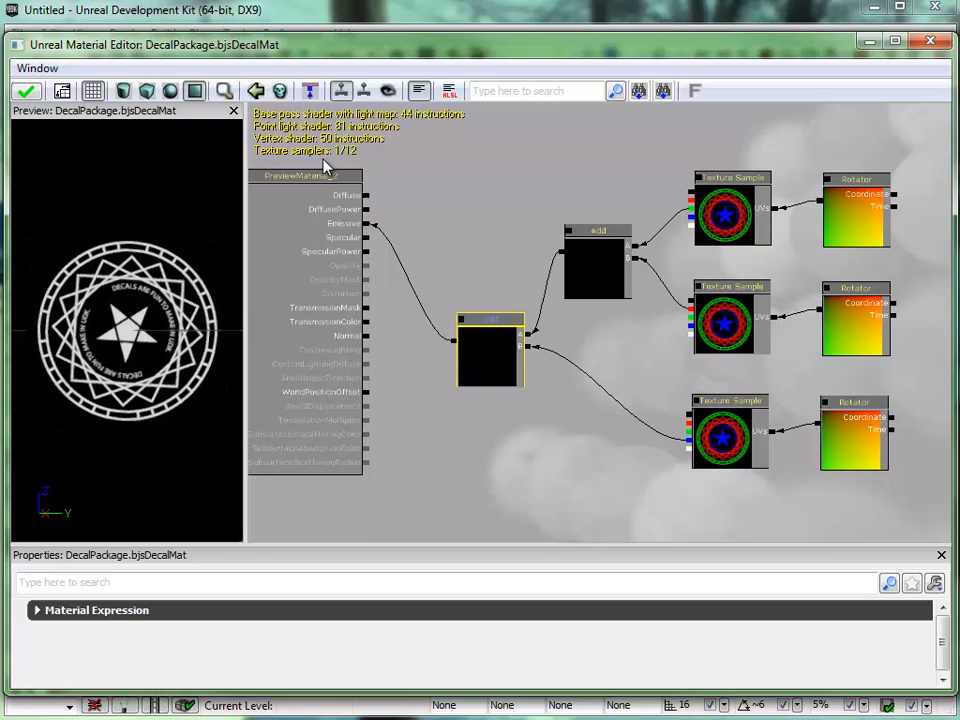
{"action": "left_click", "coordinate": [26, 95]}
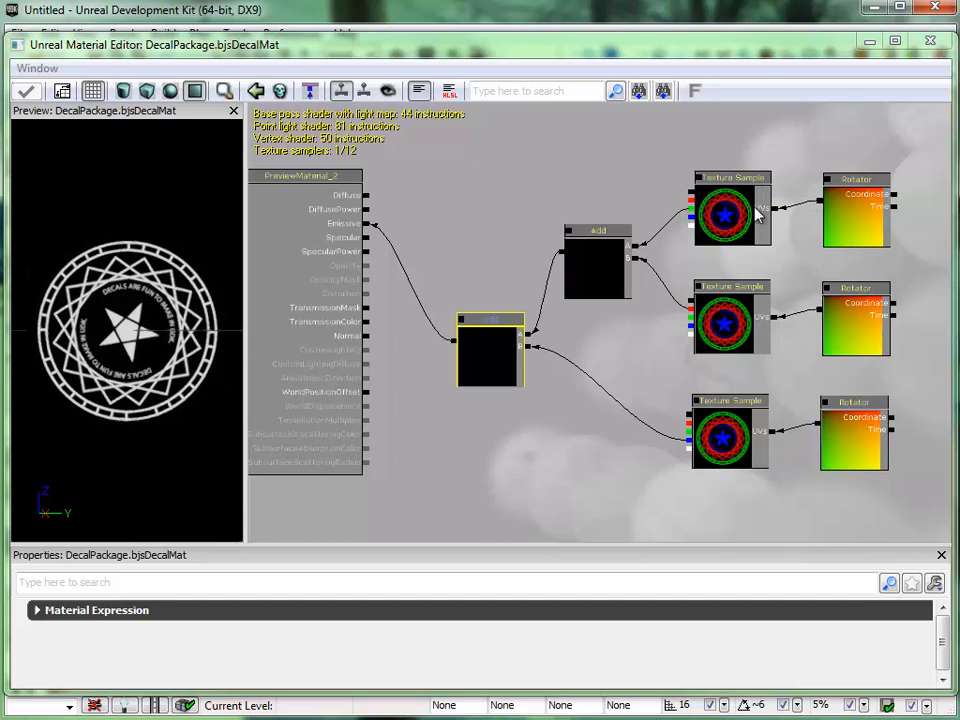
Set the Speed of the middle Rotator to -0.25 so its ring spins in the opposite direction.
{"action": "left_click", "coordinate": [862, 322]}
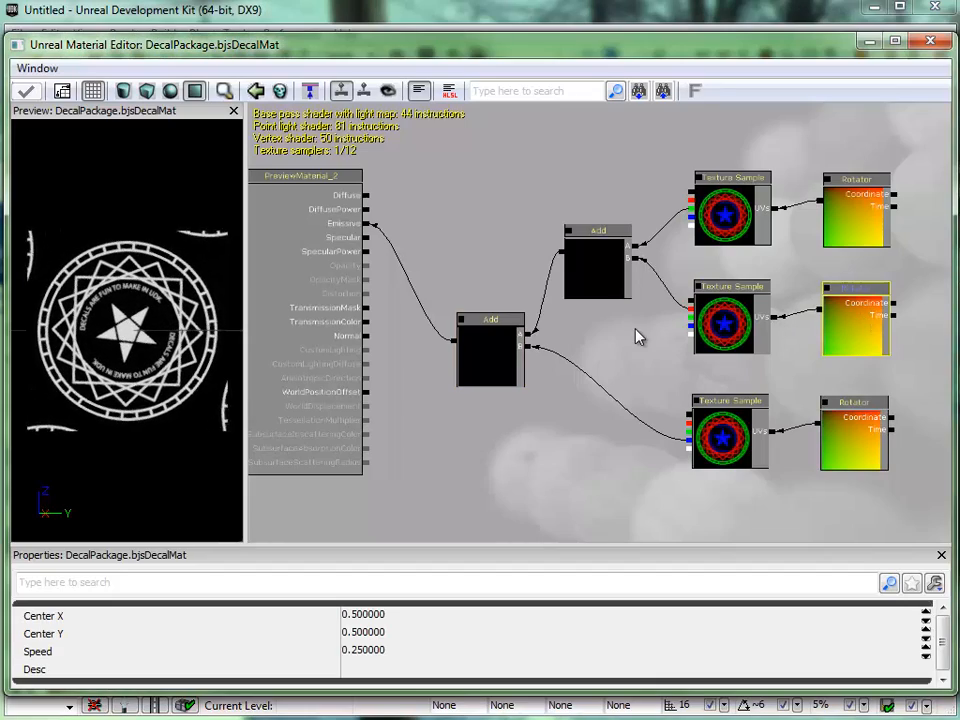
{"action": "scroll", "coordinate": [626, 392], "scroll_direction": "up", "scroll_amount": 4}
{"action": "left_click_drag", "start_coordinate": [620, 345], "coordinate": [392, 320]}
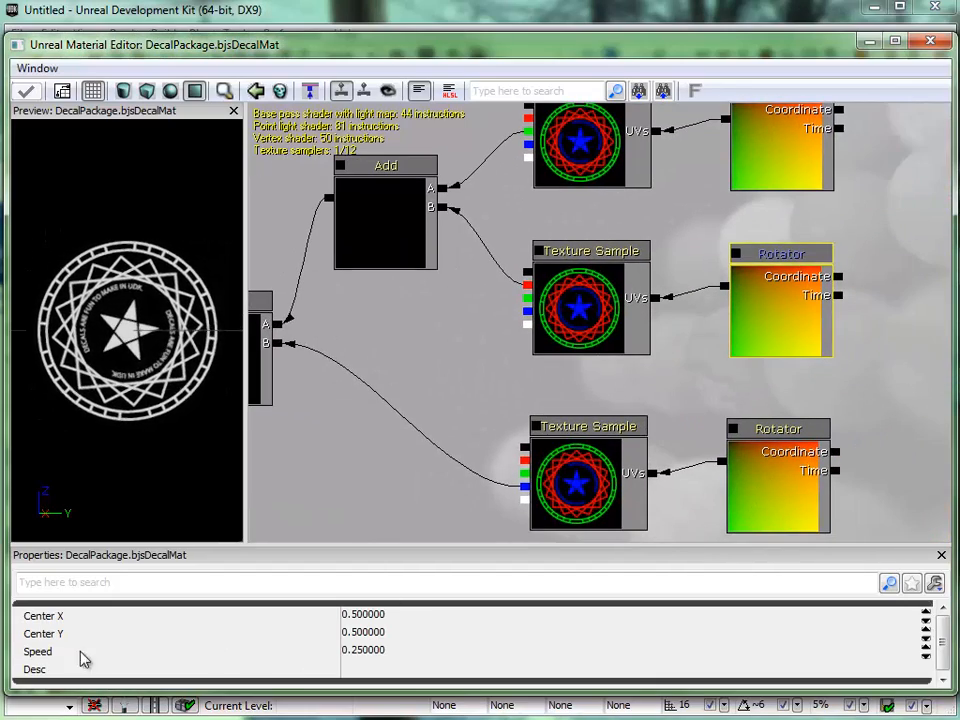
{"action": "left_click", "coordinate": [343, 651]}
{"action": "left_click", "coordinate": [345, 652]}
{"action": "type", "text": "-"}
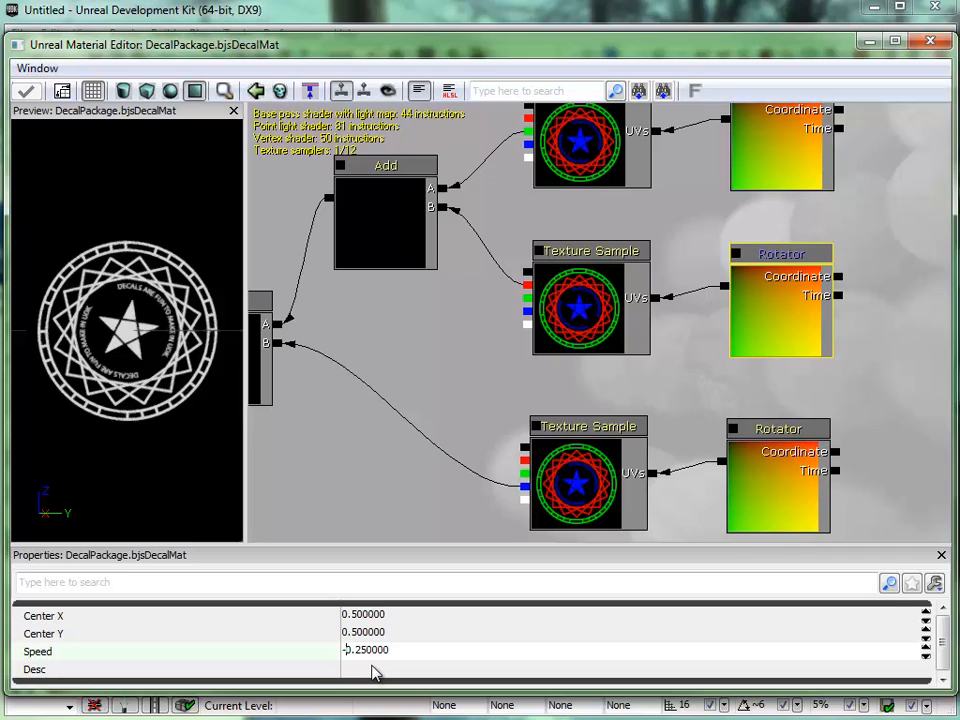
{"action": "key", "text": "Return"}
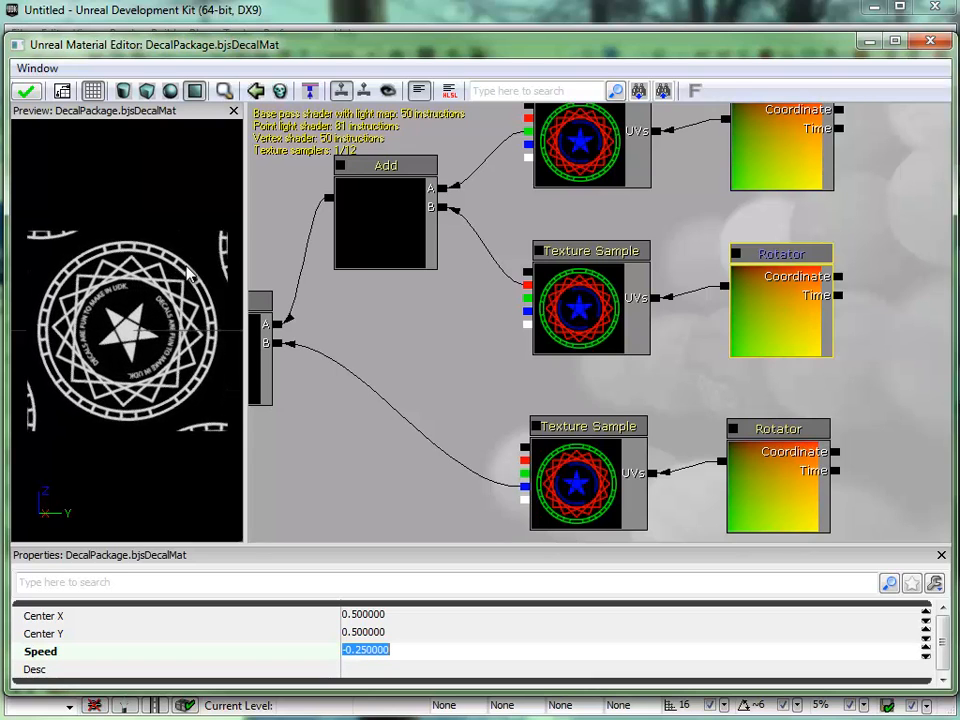
Set the Speed of the uppermost Rotator to 0.5 so the outer green-channel ring spins faster.
{"action": "left_click_drag", "start_coordinate": [521, 215], "coordinate": [552, 222]}
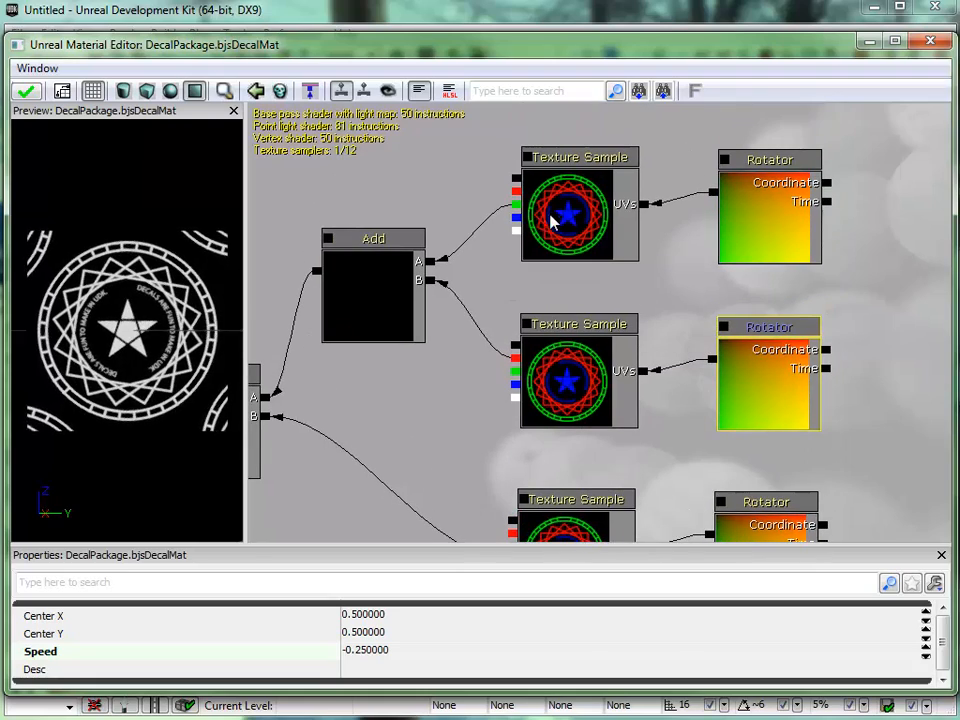
{"action": "left_click", "coordinate": [784, 209]}
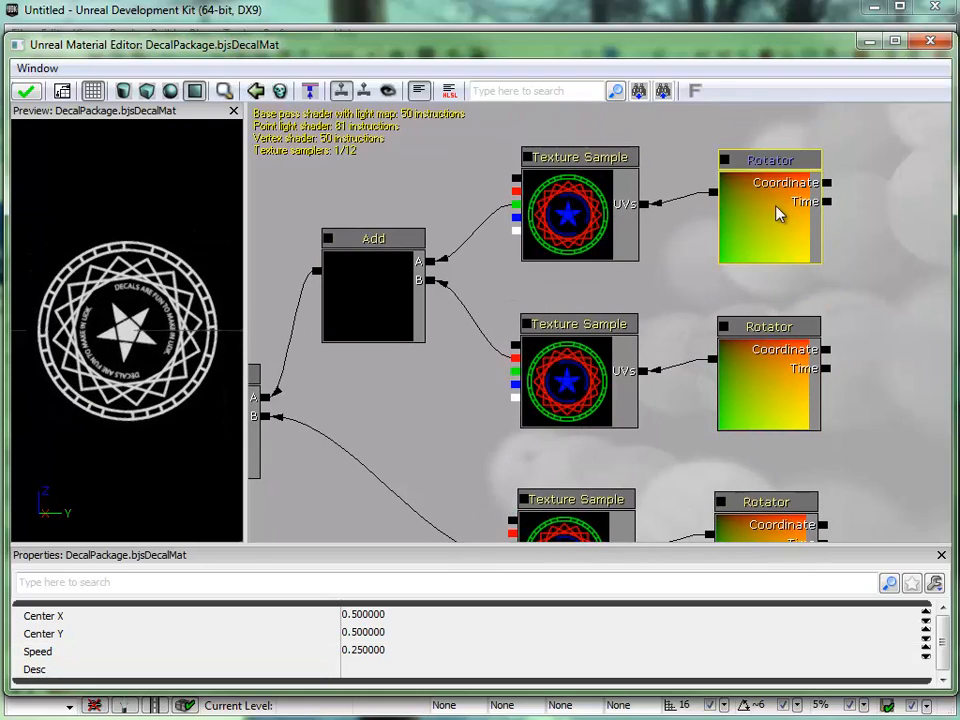
{"action": "left_click", "coordinate": [398, 657]}
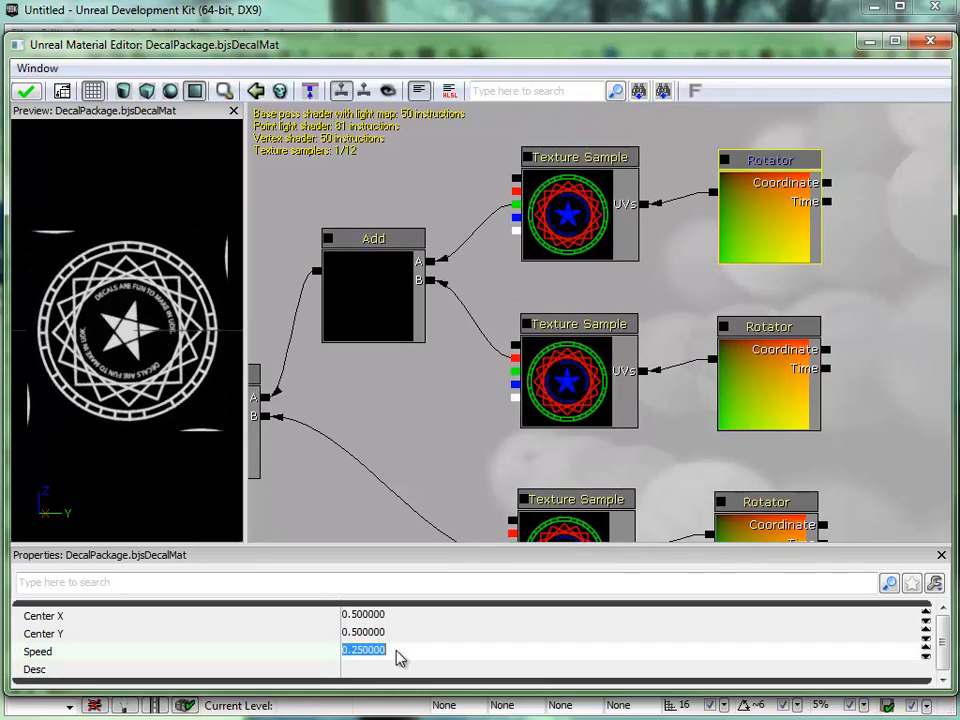
{"action": "type", "text": ".5"}
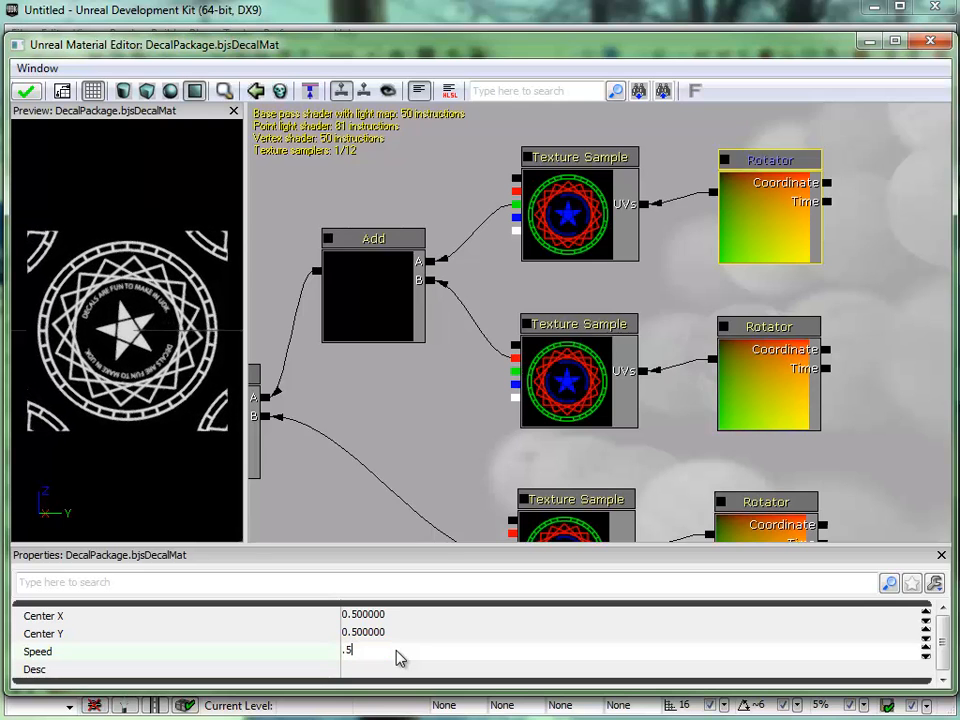
{"action": "key", "text": "Return"}
{"action": "left_click", "coordinate": [398, 657]}
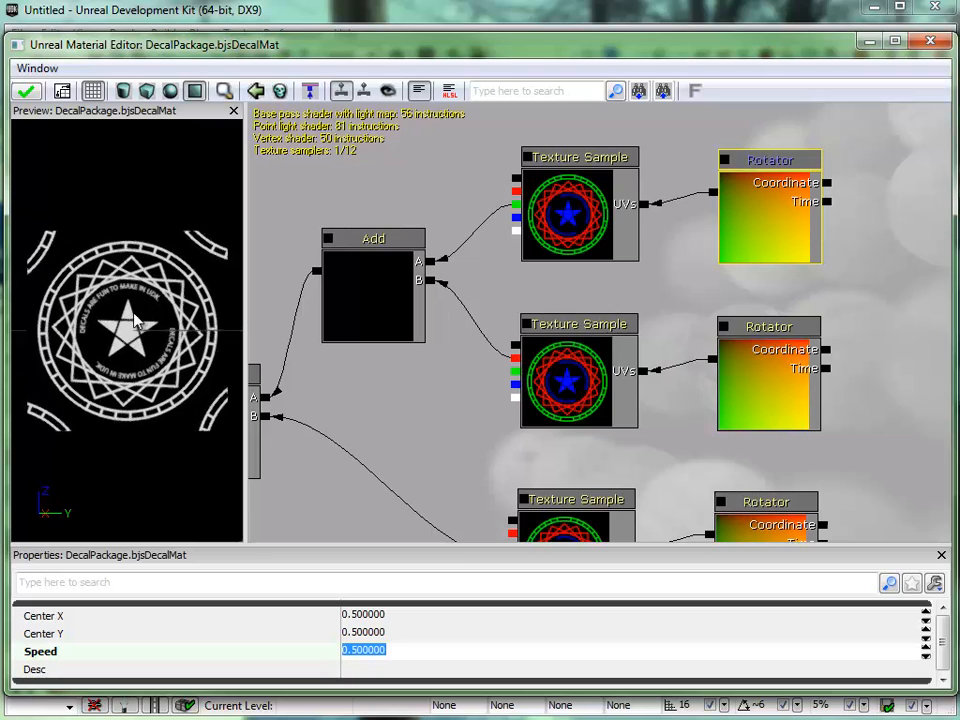
{"action": "left_click", "coordinate": [190, 265]}
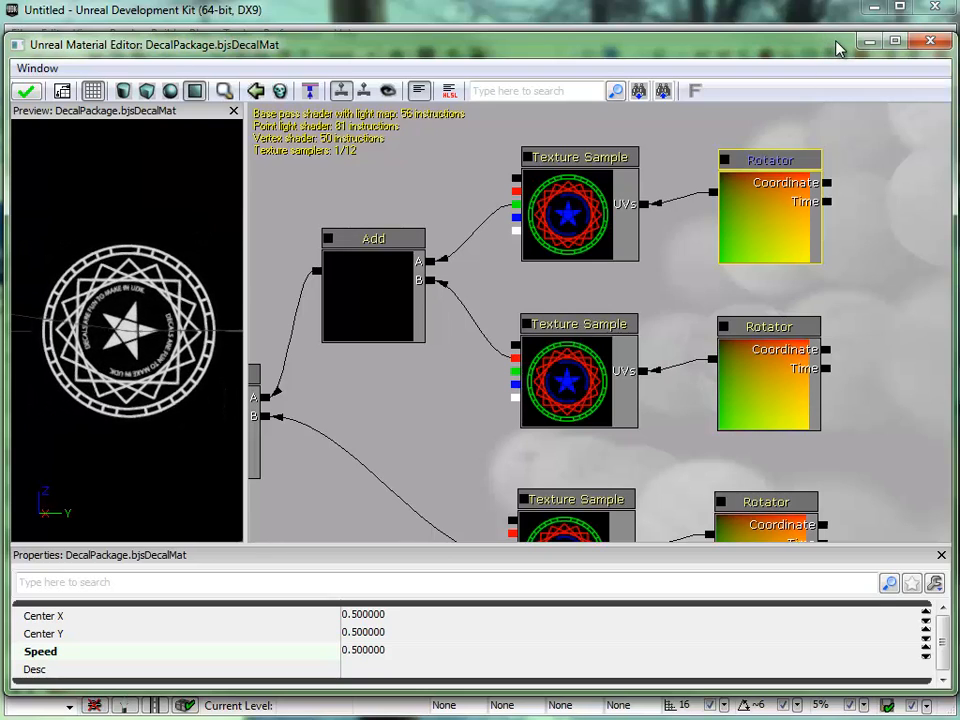
Open the Content Browser and bring up the texture properties of Sample_Rings_02 in DecalPackage.
{"action": "left_click_drag", "start_coordinate": [838, 48], "coordinate": [835, 78]}
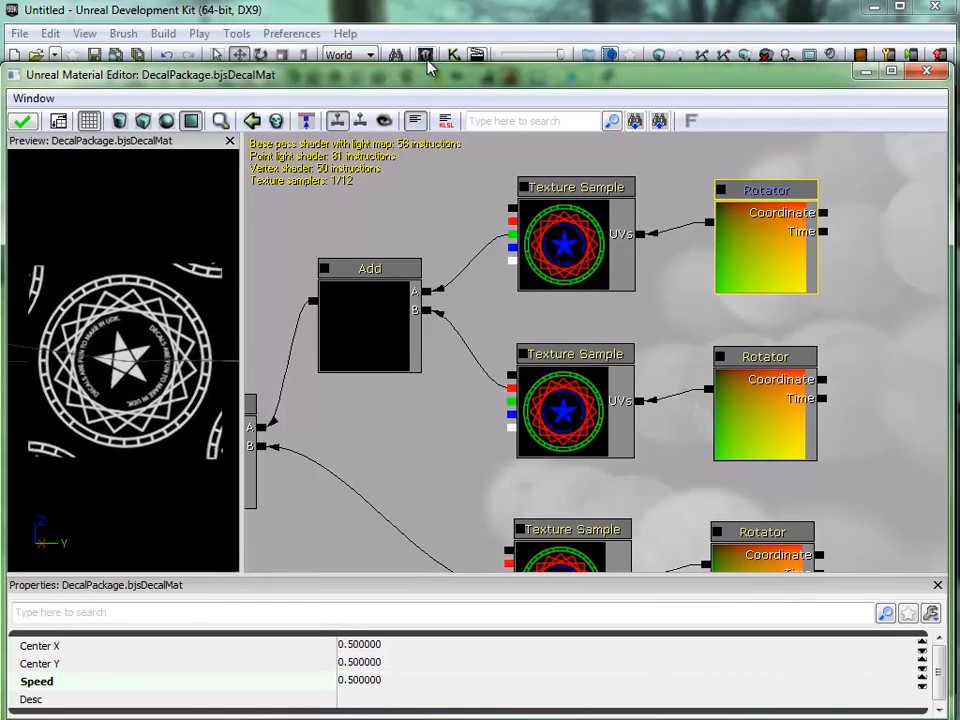
{"action": "left_click_drag", "start_coordinate": [437, 66], "coordinate": [437, 89]}
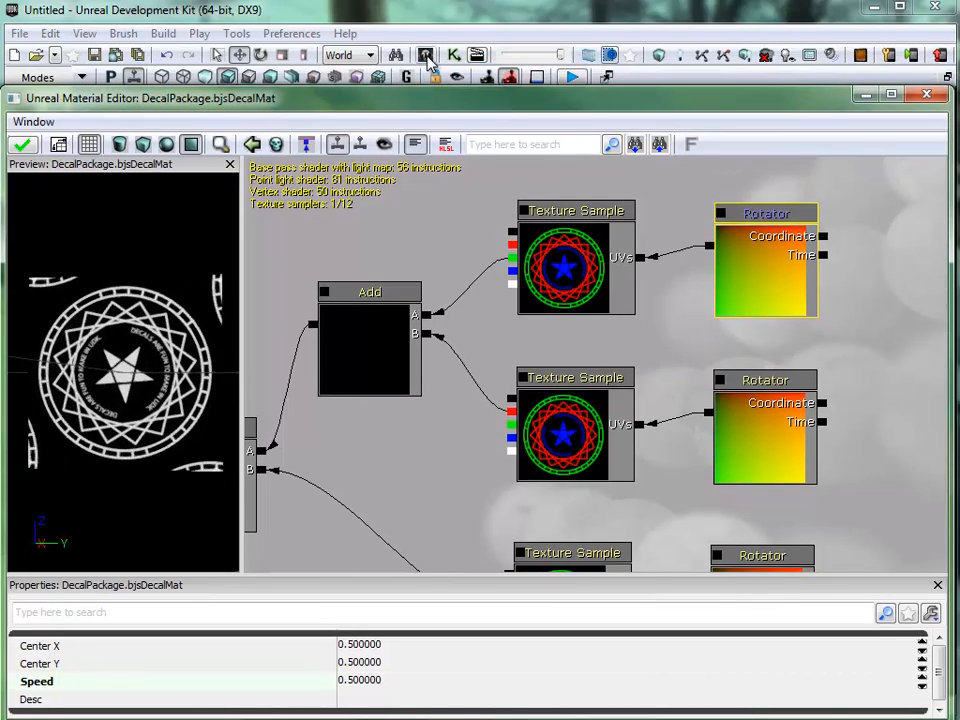
{"action": "left_click", "coordinate": [426, 56]}
{"action": "left_click_drag", "start_coordinate": [672, 27], "coordinate": [376, 29]}
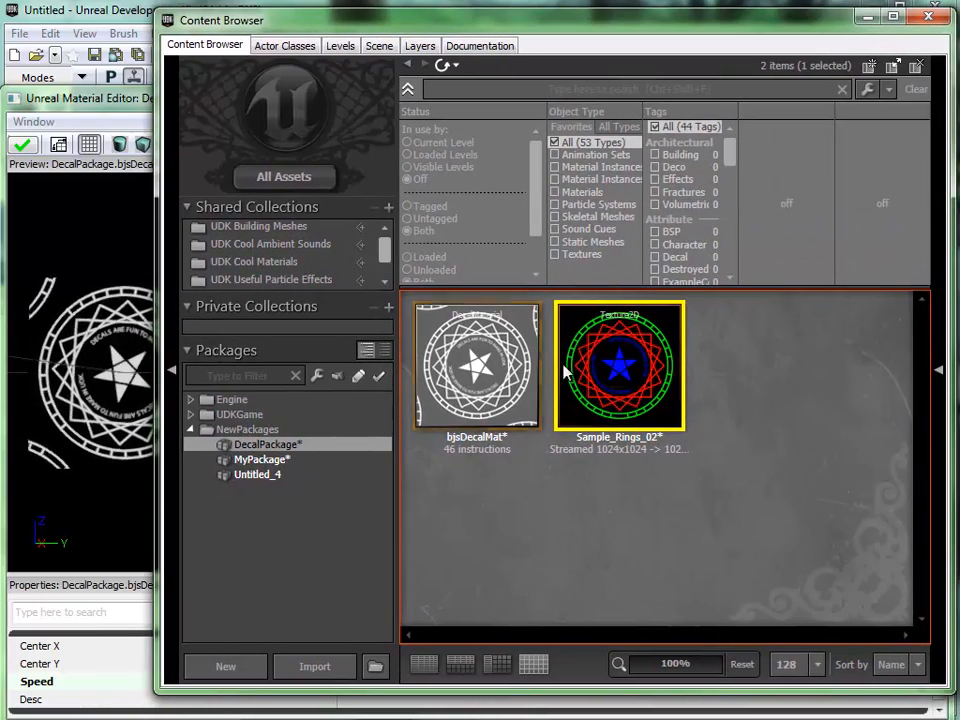
{"action": "left_click", "coordinate": [645, 474]}
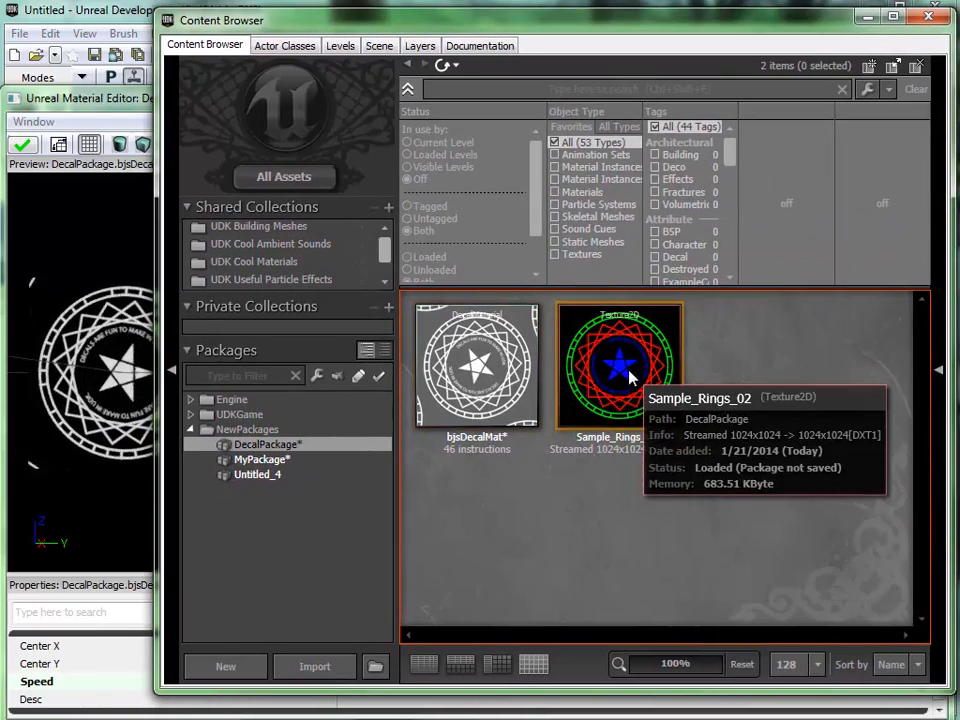
{"action": "left_click", "coordinate": [630, 375]}
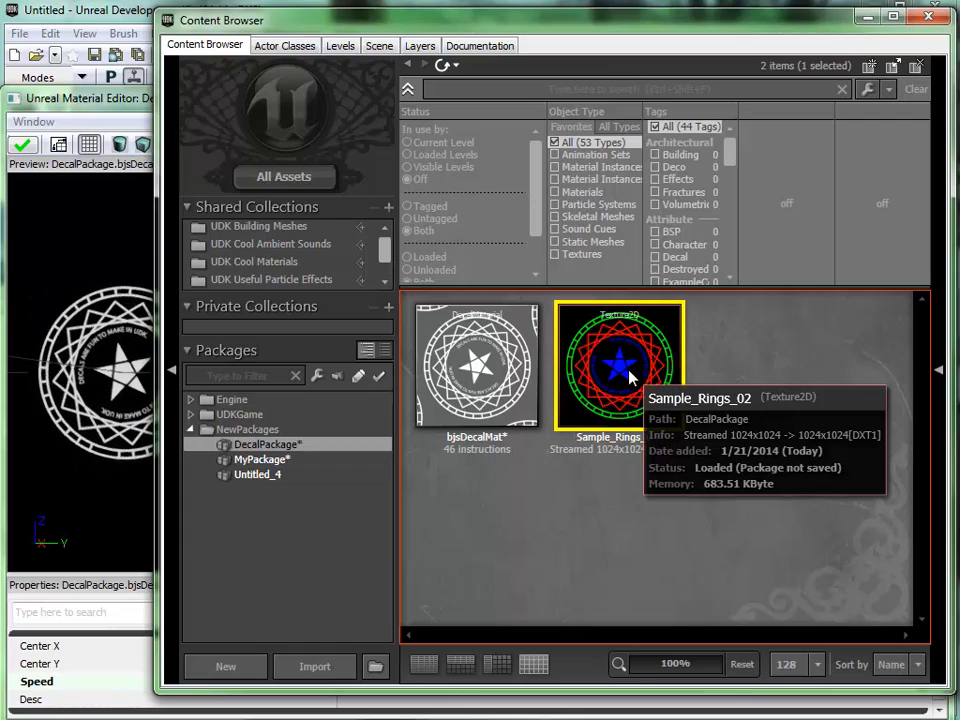
{"action": "double_click", "coordinate": [630, 370]}
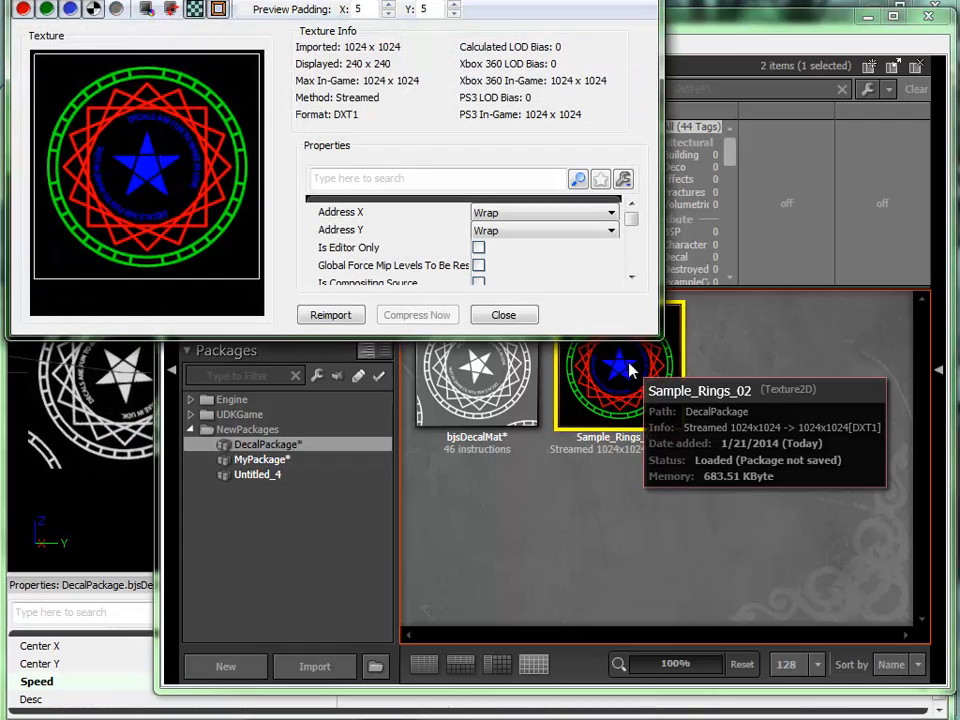
{"action": "left_click_drag", "start_coordinate": [386, 0], "coordinate": [531, 157]}
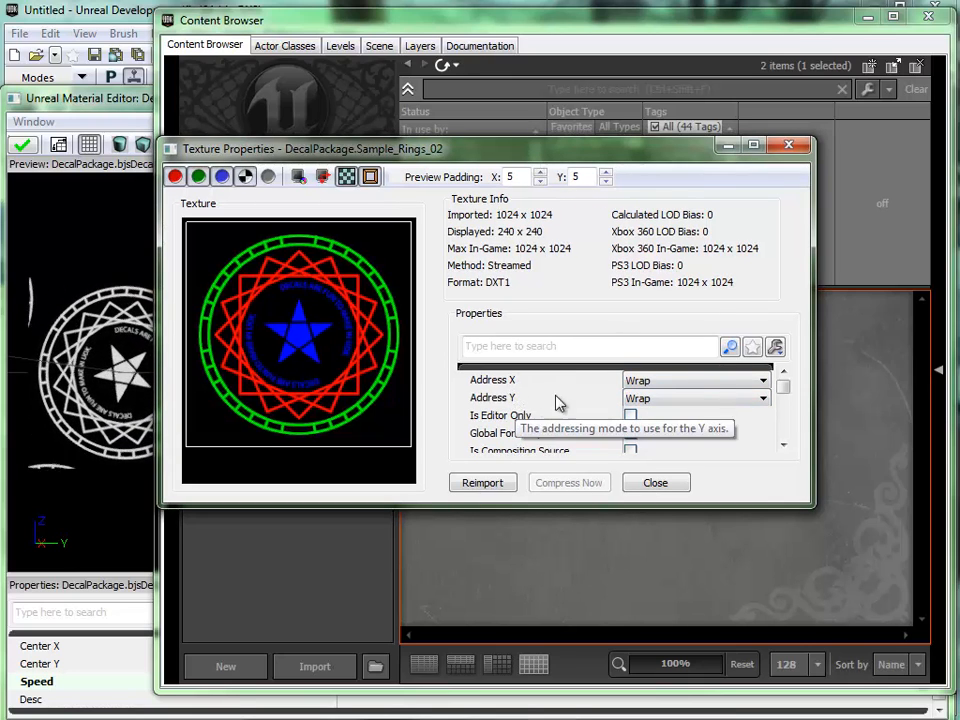
Set both Address X and Address Y of Sample_Rings_02 to Clamp, and close its properties and the Content Browser.
{"action": "left_click", "coordinate": [667, 388]}
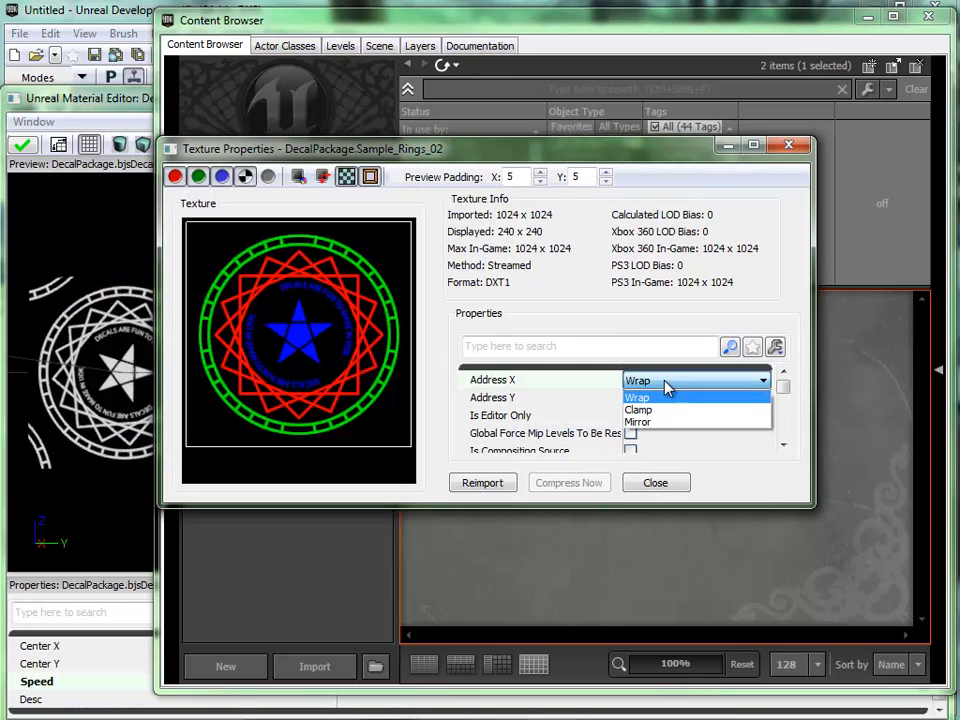
{"action": "left_click", "coordinate": [671, 412]}
{"action": "left_click", "coordinate": [671, 400]}
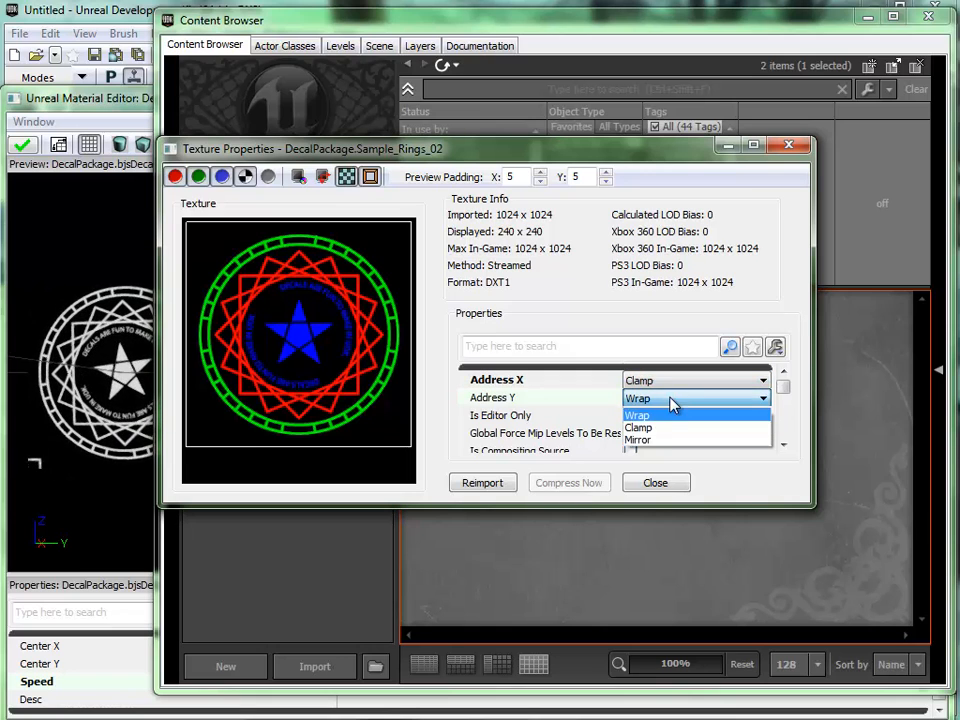
{"action": "left_click", "coordinate": [665, 428]}
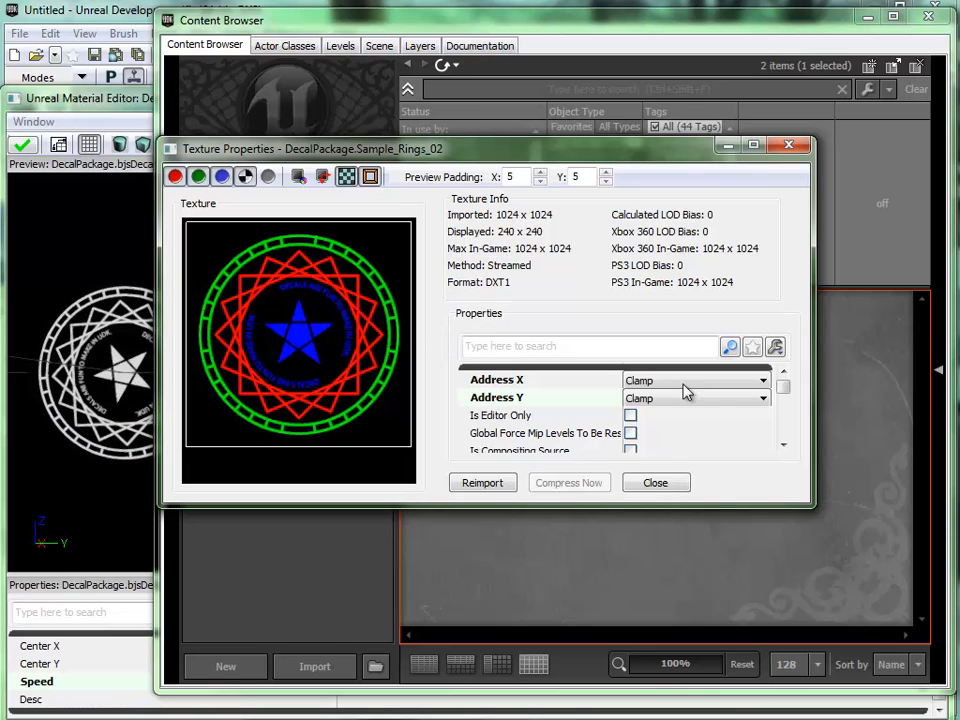
{"action": "left_click", "coordinate": [655, 484]}
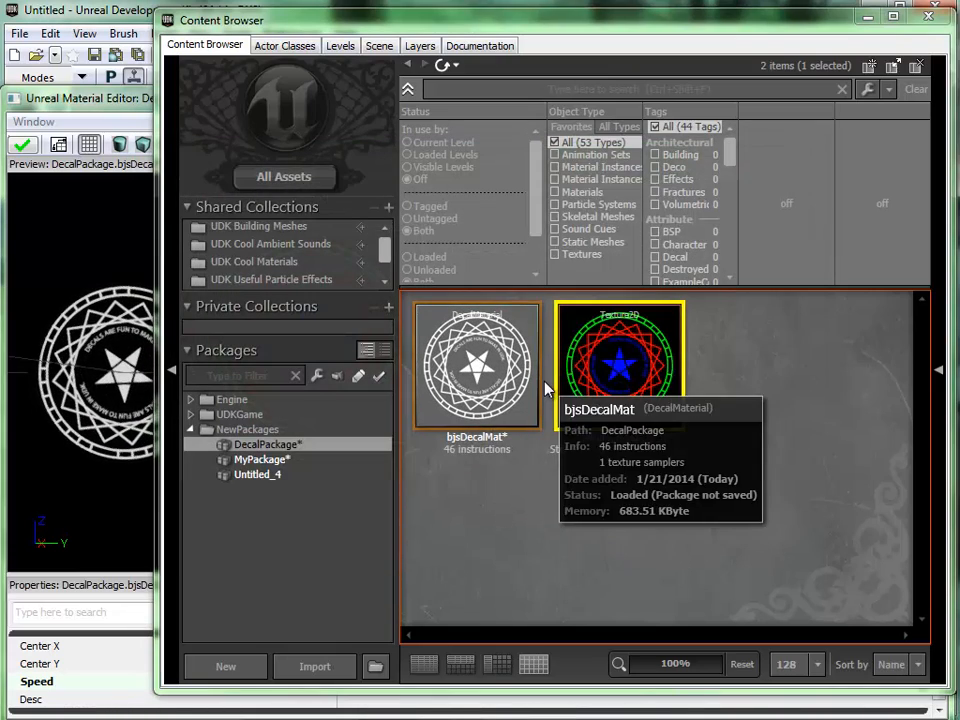
{"action": "left_click", "coordinate": [929, 19]}
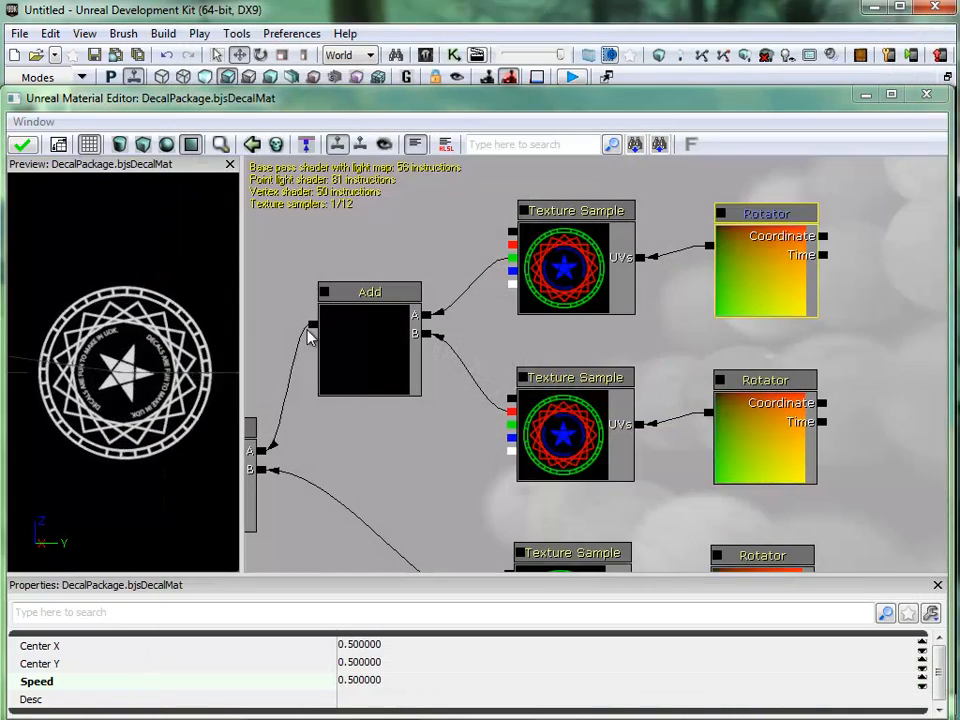
Apply the changes to bjsDecalMat and close the Material Editor.
{"action": "left_click_drag", "start_coordinate": [373, 448], "coordinate": [448, 431]}
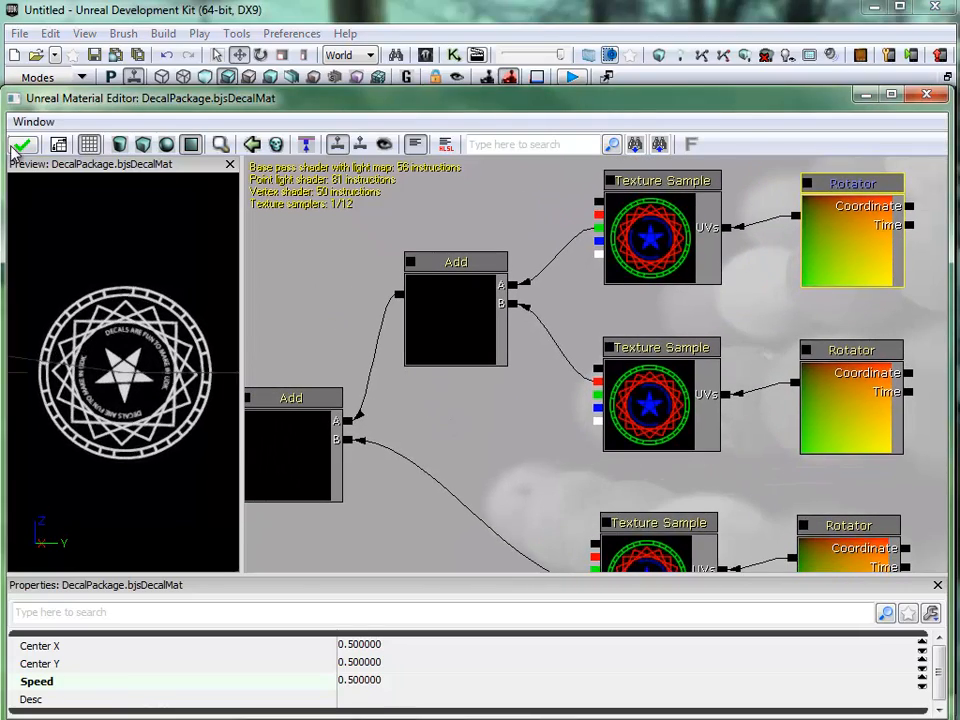
{"action": "left_click", "coordinate": [22, 146]}
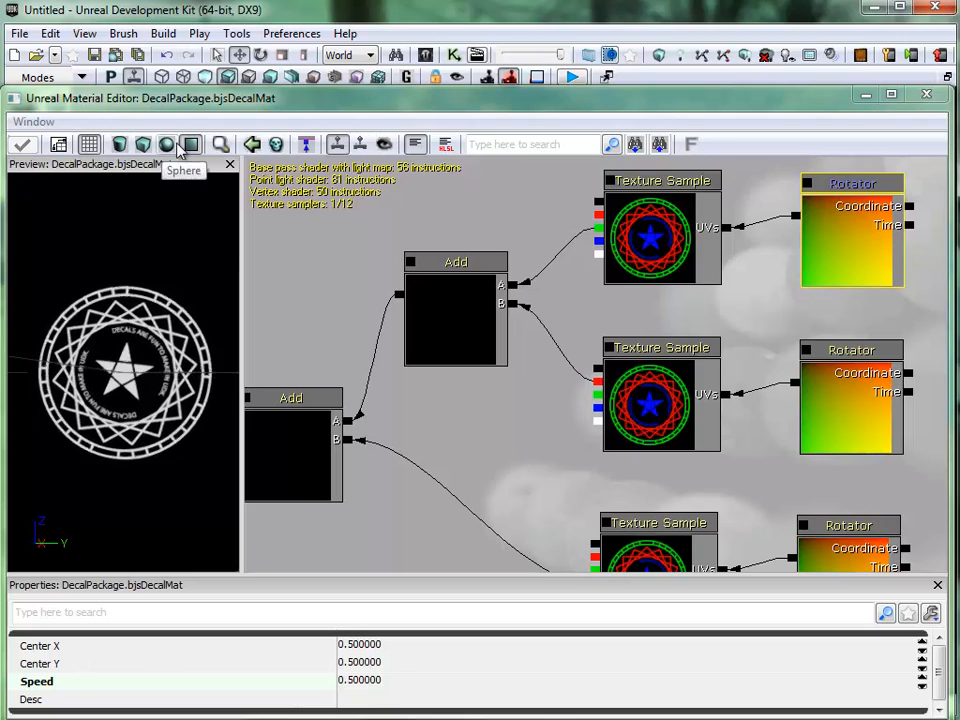
{"action": "left_click", "coordinate": [924, 96]}
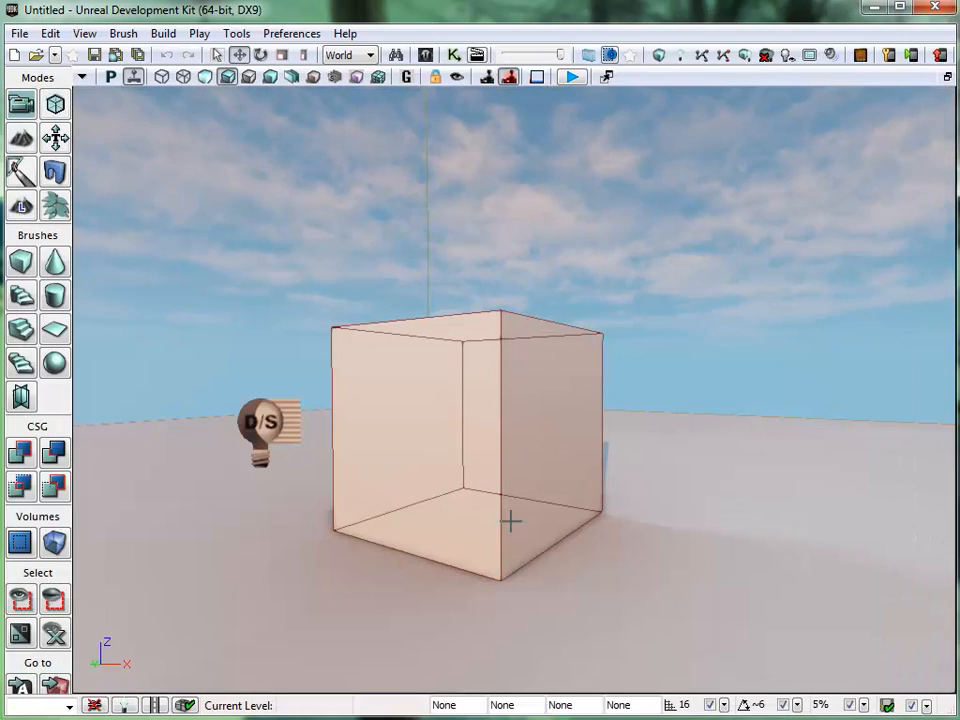
Place the bjsDecalMat decal from the Content Browser onto the cube's face beside the directional light, and return to the viewport.
{"action": "left_click_drag", "start_coordinate": [521, 600], "coordinate": [577, 506]}
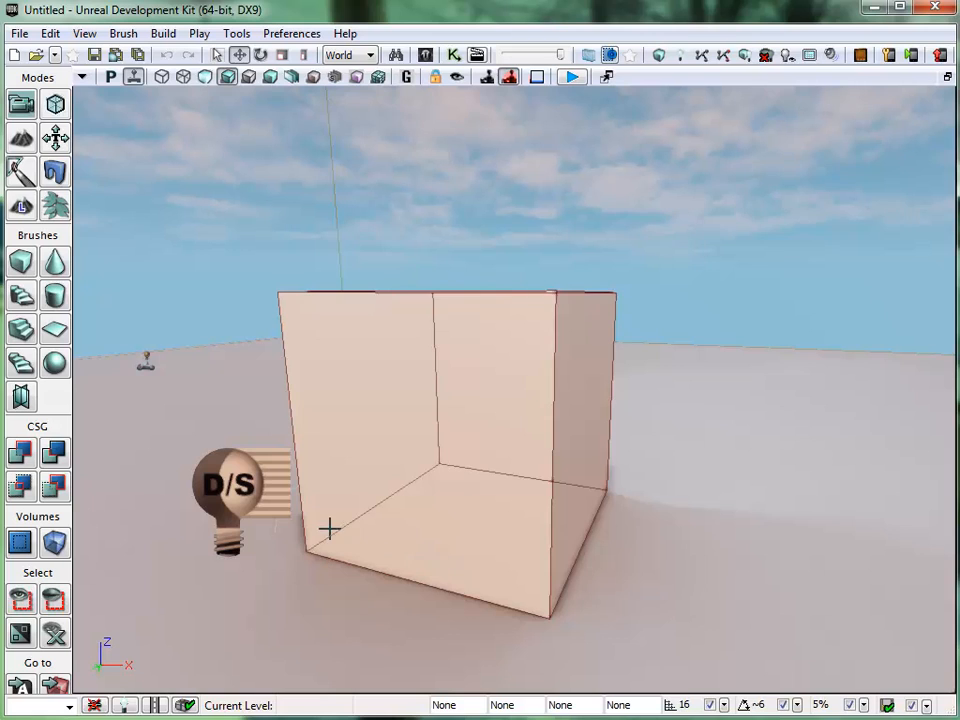
{"action": "left_click", "coordinate": [425, 55]}
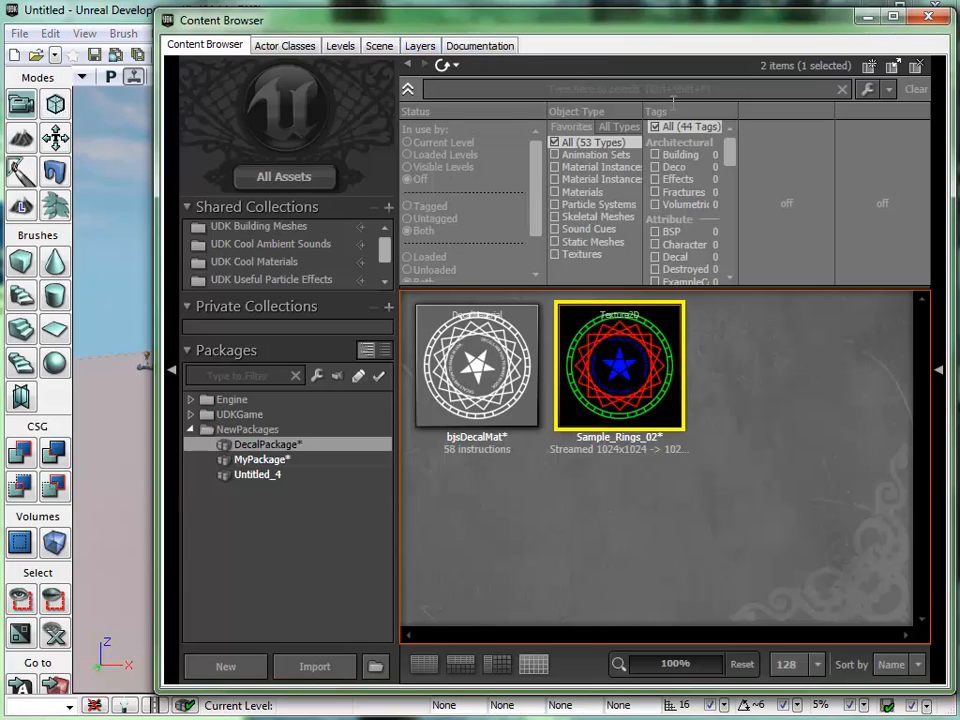
{"action": "left_click_drag", "start_coordinate": [757, 27], "coordinate": [959, 32]}
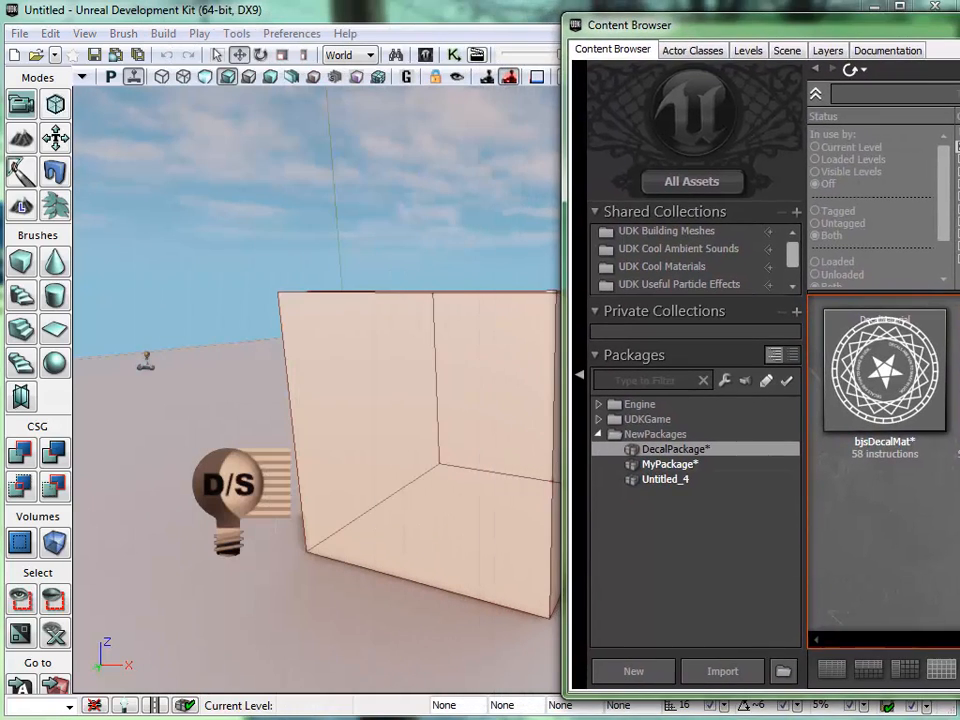
{"action": "left_click", "coordinate": [886, 372]}
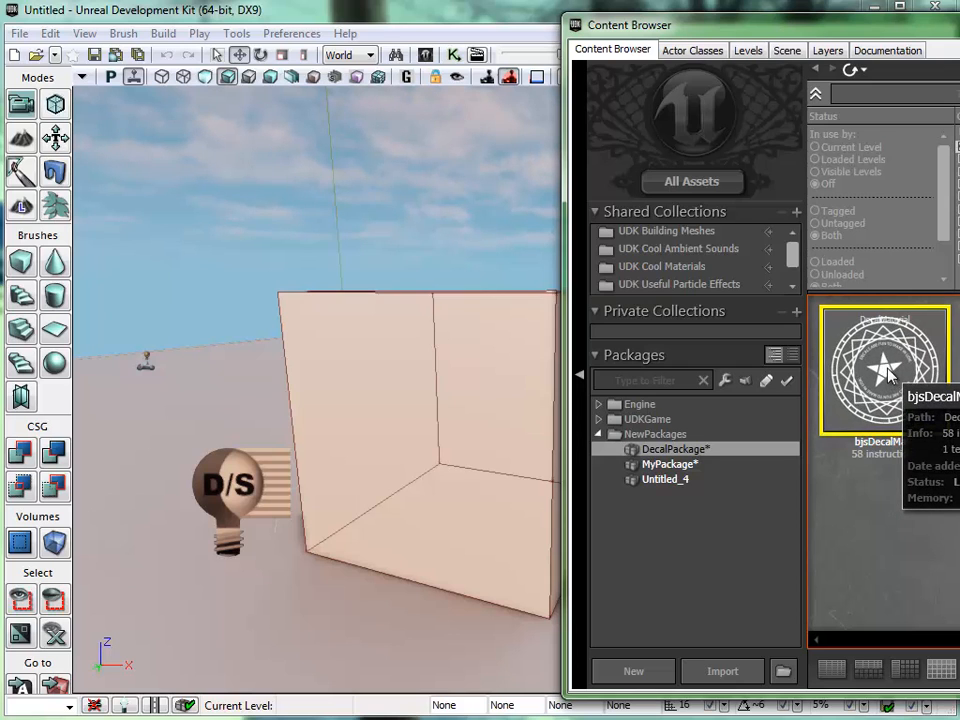
{"action": "left_click_drag", "start_coordinate": [886, 372], "coordinate": [440, 410]}
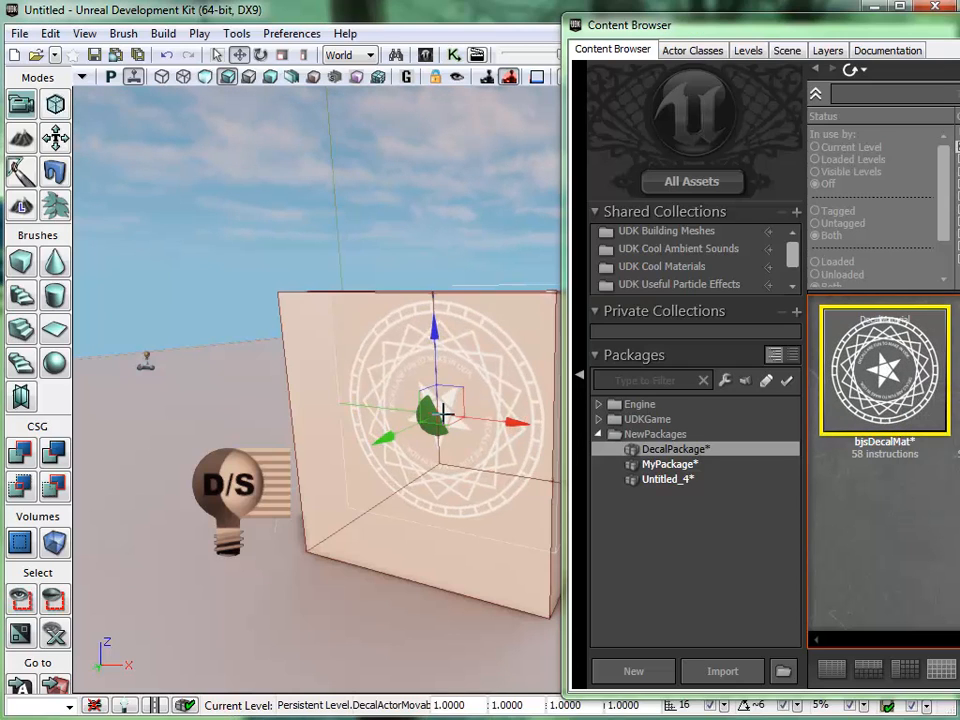
{"action": "left_click", "coordinate": [467, 452]}
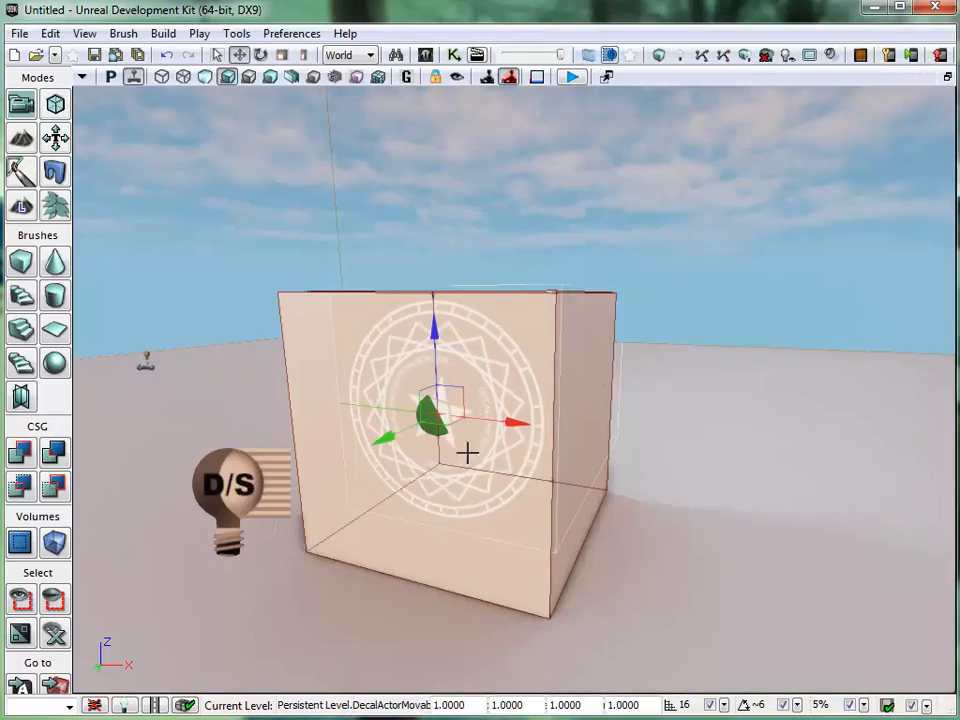
Select the builder brush around the cube and move it along the Y axis to straddle the face with the decal.
{"action": "left_click_drag", "start_coordinate": [304, 432], "coordinate": [411, 495]}
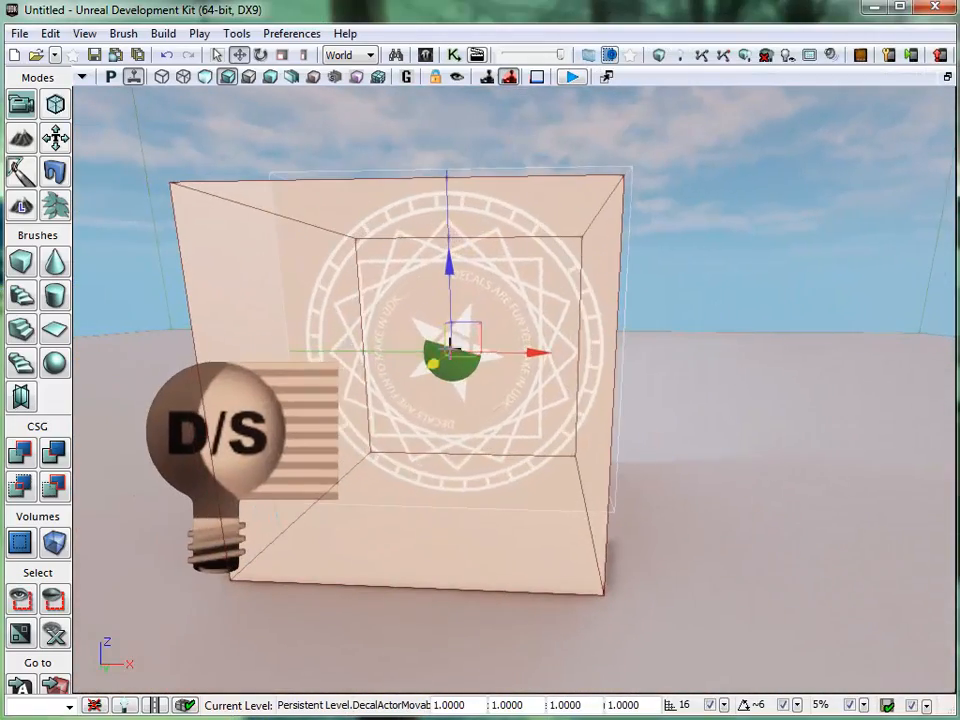
{"action": "left_click_drag", "start_coordinate": [481, 327], "coordinate": [439, 359]}
{"action": "mouse_move", "coordinate": [634, 592]}
{"action": "left_mouse_down"}
{"action": "mouse_move", "coordinate": [550, 519]}
{"action": "mouse_move", "coordinate": [536, 617]}
{"action": "mouse_move", "coordinate": [572, 628]}
{"action": "mouse_move", "coordinate": [574, 583]}
{"action": "mouse_move", "coordinate": [572, 609]}
{"action": "mouse_move", "coordinate": [660, 600]}
{"action": "mouse_move", "coordinate": [641, 615]}
{"action": "left_mouse_up"}
{"action": "left_click", "coordinate": [643, 403]}
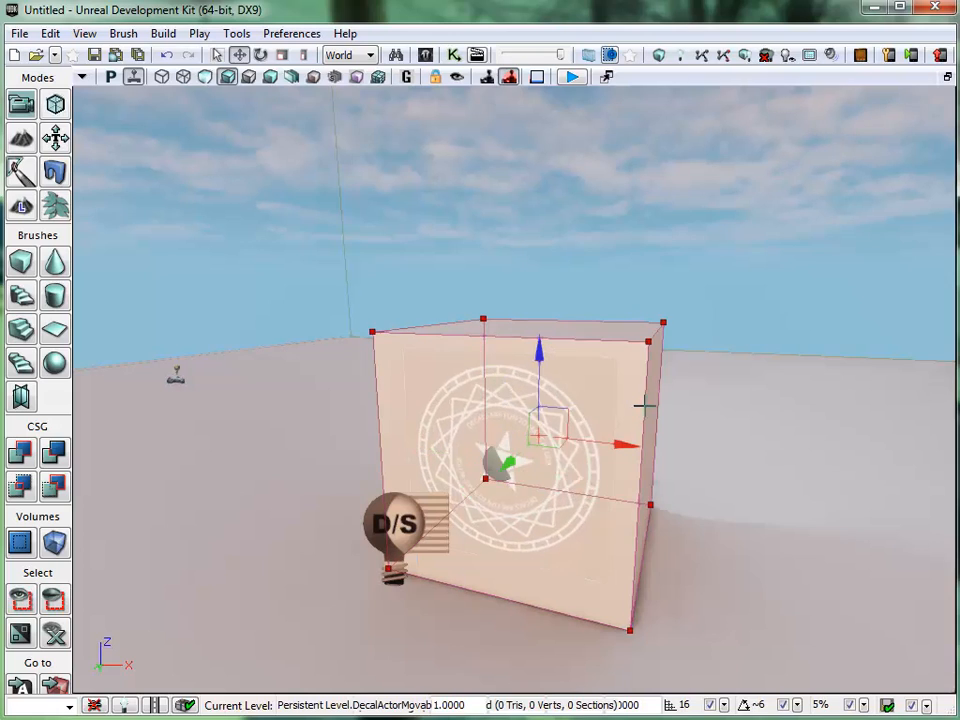
{"action": "left_click_drag", "start_coordinate": [685, 589], "coordinate": [697, 515]}
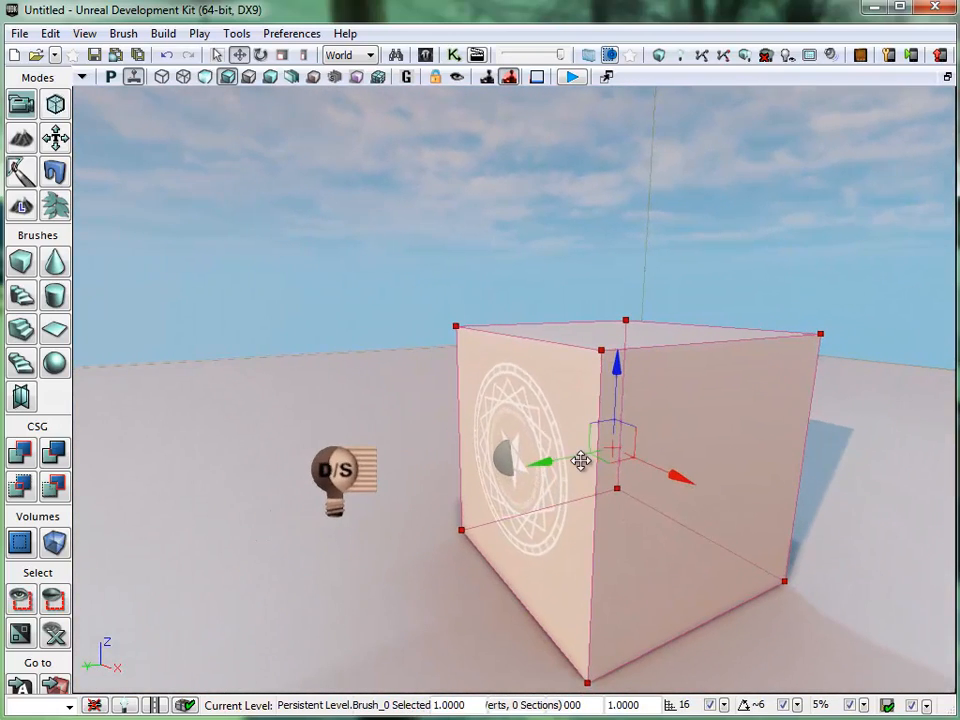
{"action": "mouse_move", "coordinate": [565, 460]}
{"action": "left_mouse_down"}
{"action": "mouse_move", "coordinate": [463, 483]}
{"action": "mouse_move", "coordinate": [450, 450]}
{"action": "left_mouse_up"}
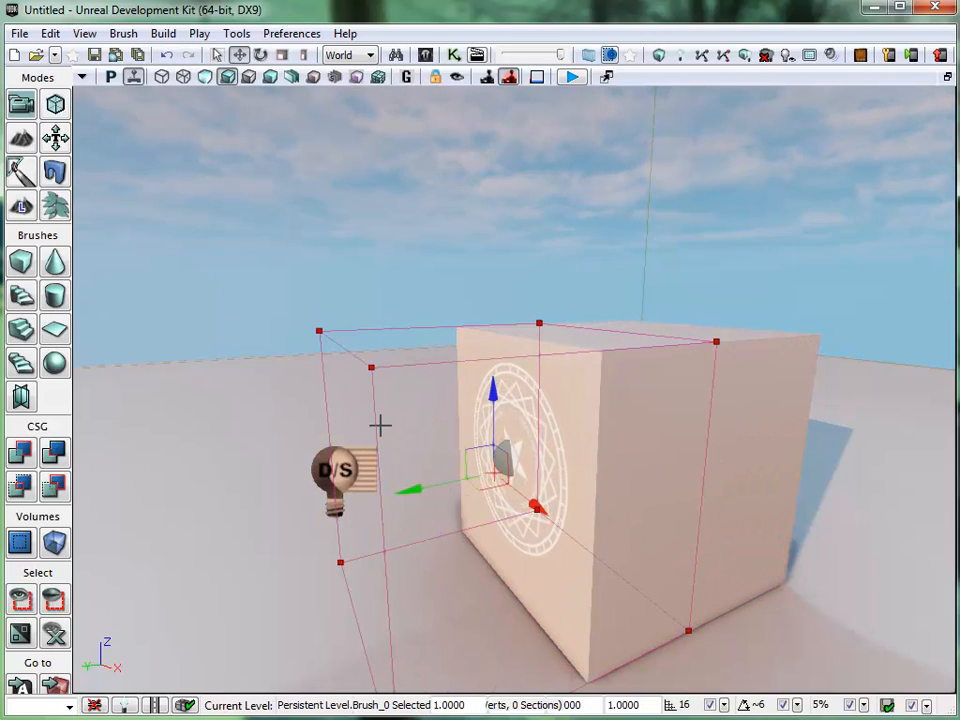
Rebuild the builder brush as a thin slab by setting the cube brush's Y size to 16.
{"action": "right_click", "coordinate": [25, 260]}
{"action": "mouse_move", "coordinate": [484, 224]}
{"action": "left_mouse_down"}
{"action": "mouse_move", "coordinate": [270, 138]}
{"action": "mouse_move", "coordinate": [249, 115]}
{"action": "left_mouse_up"}
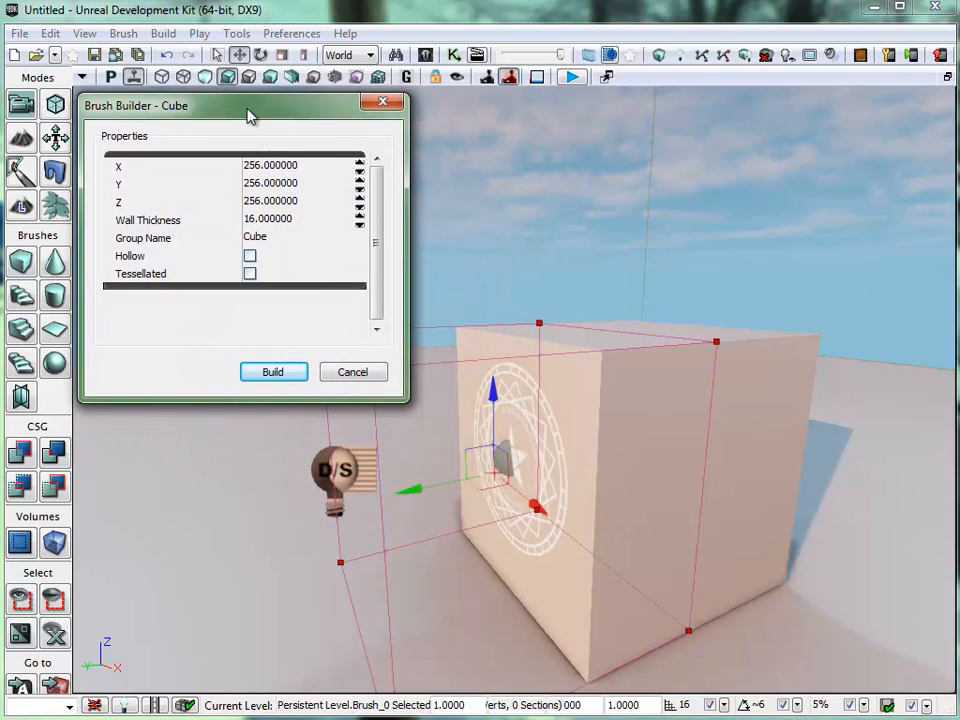
{"action": "left_click", "coordinate": [313, 171]}
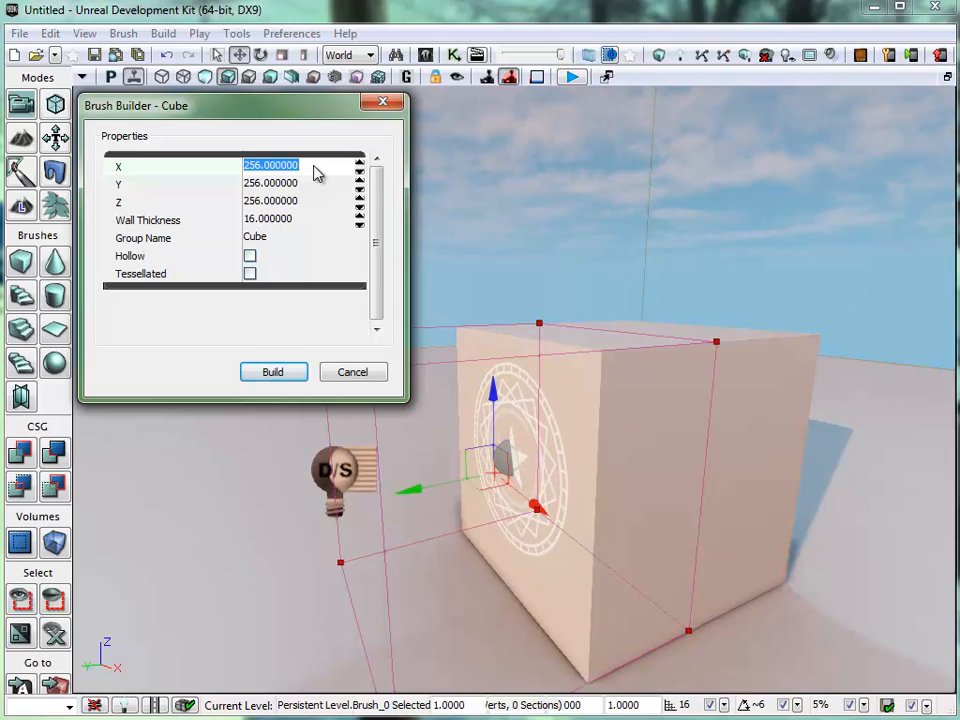
{"action": "left_click", "coordinate": [312, 186]}
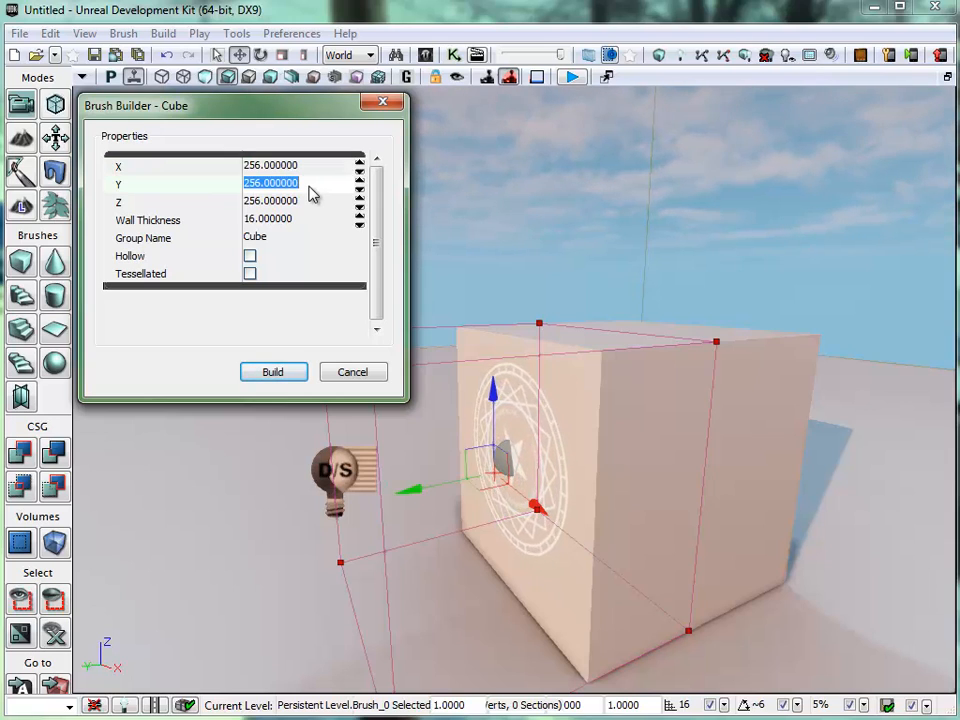
{"action": "key", "text": "Return"}
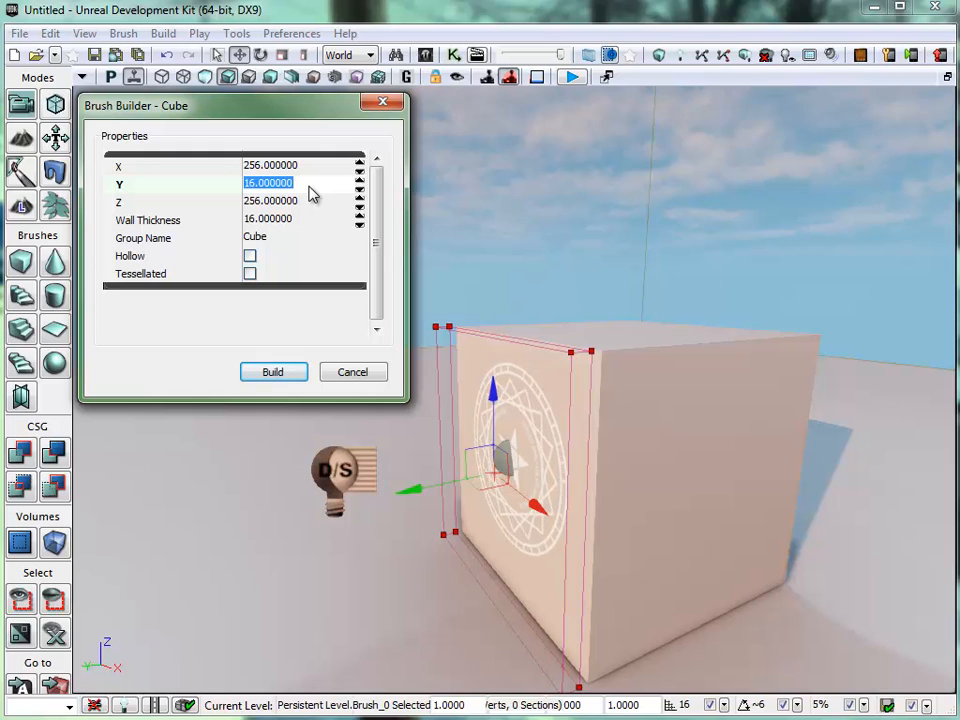
Move the thin builder brush along the Y axis away from the decal face, rebuild it and close the Brush Builder.
{"action": "mouse_move", "coordinate": [417, 486]}
{"action": "left_mouse_down"}
{"action": "mouse_move", "coordinate": [379, 508]}
{"action": "mouse_move", "coordinate": [332, 521]}
{"action": "mouse_move", "coordinate": [336, 514]}
{"action": "left_mouse_up"}
{"action": "left_click", "coordinate": [273, 373]}
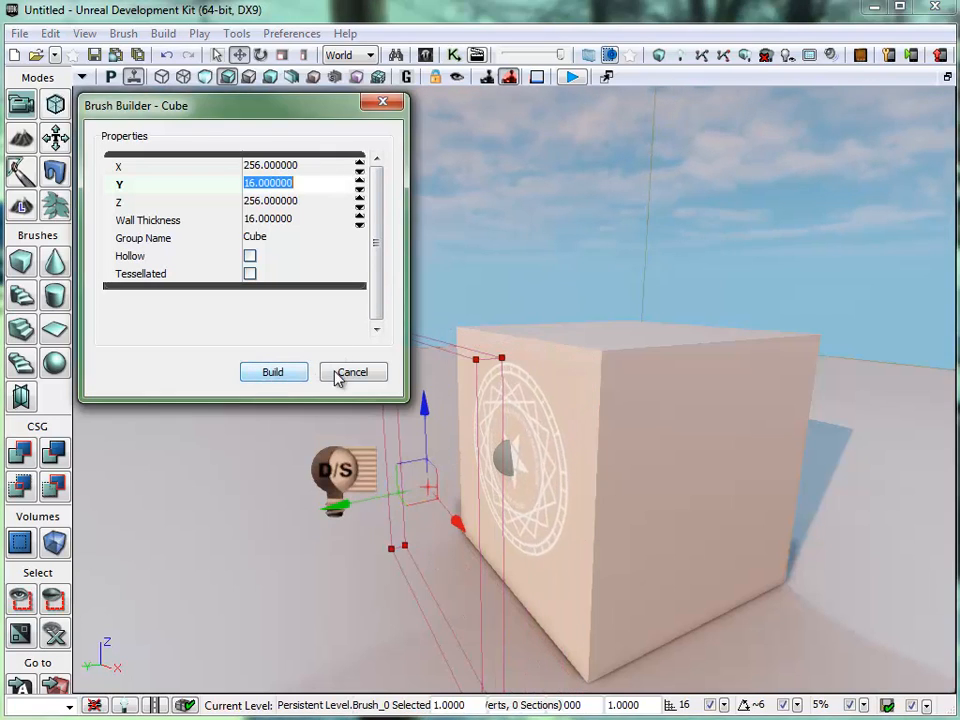
{"action": "left_click", "coordinate": [351, 373]}
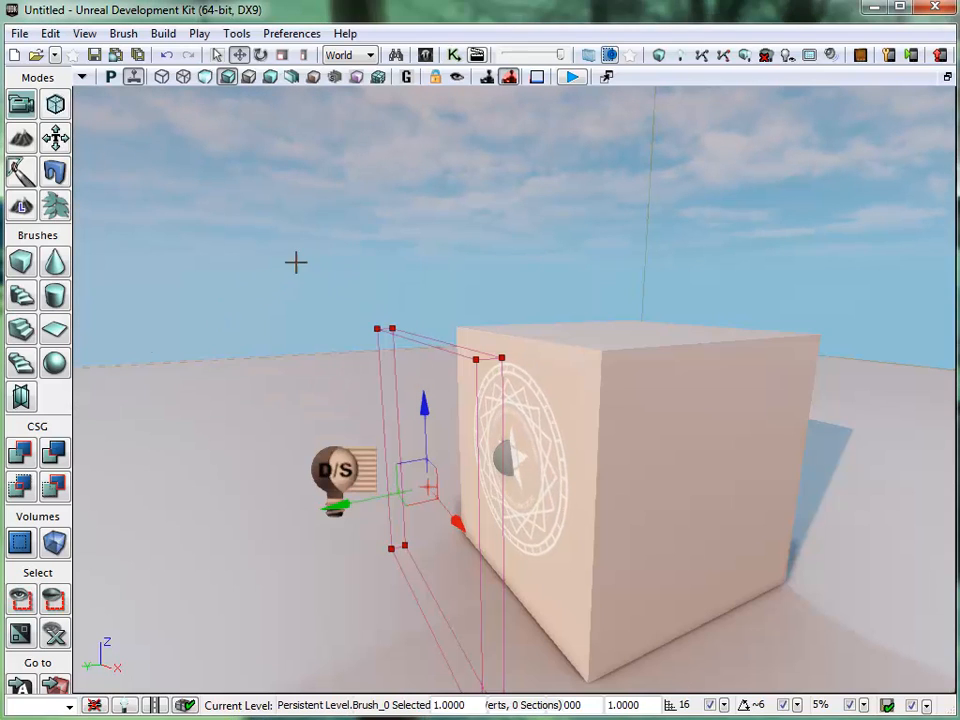
Add two slabs with CSG Add at spaced positions along the Y axis in front of the decal face.
{"action": "left_click", "coordinate": [20, 455]}
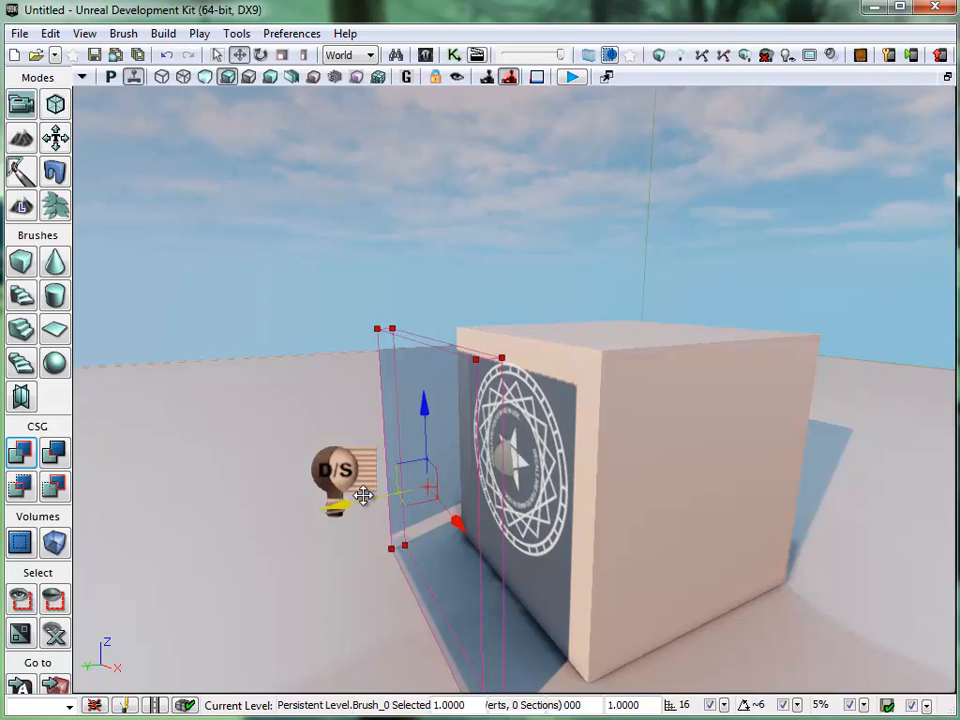
{"action": "left_click_drag", "start_coordinate": [343, 499], "coordinate": [265, 535]}
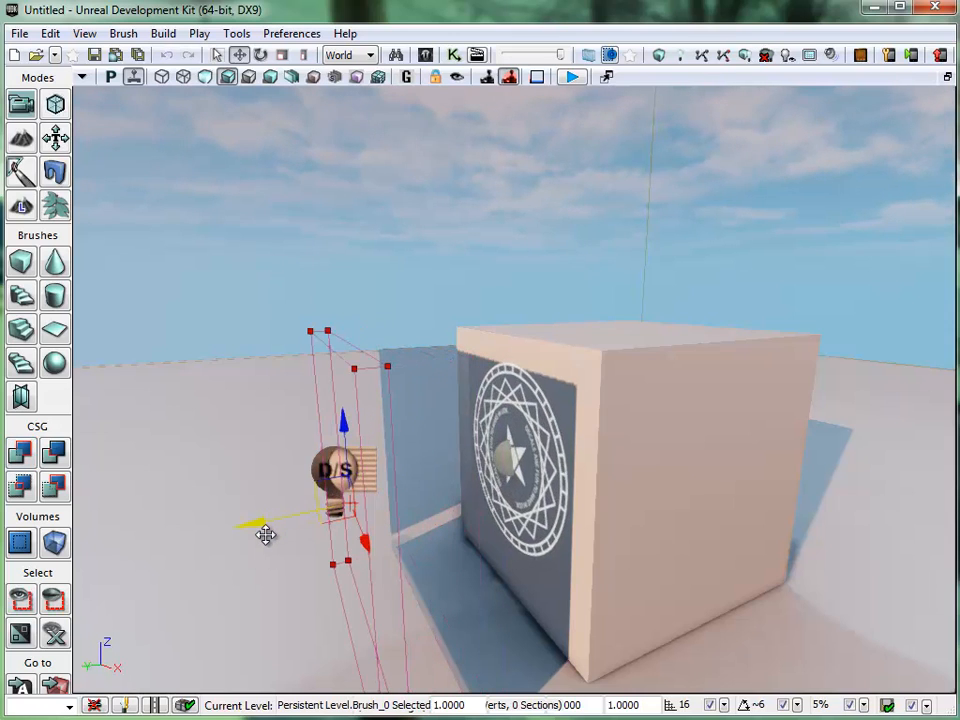
{"action": "left_click", "coordinate": [22, 454]}
Rebuild the level geometry and close the Map Check window.
{"action": "left_click_drag", "start_coordinate": [304, 598], "coordinate": [400, 545]}
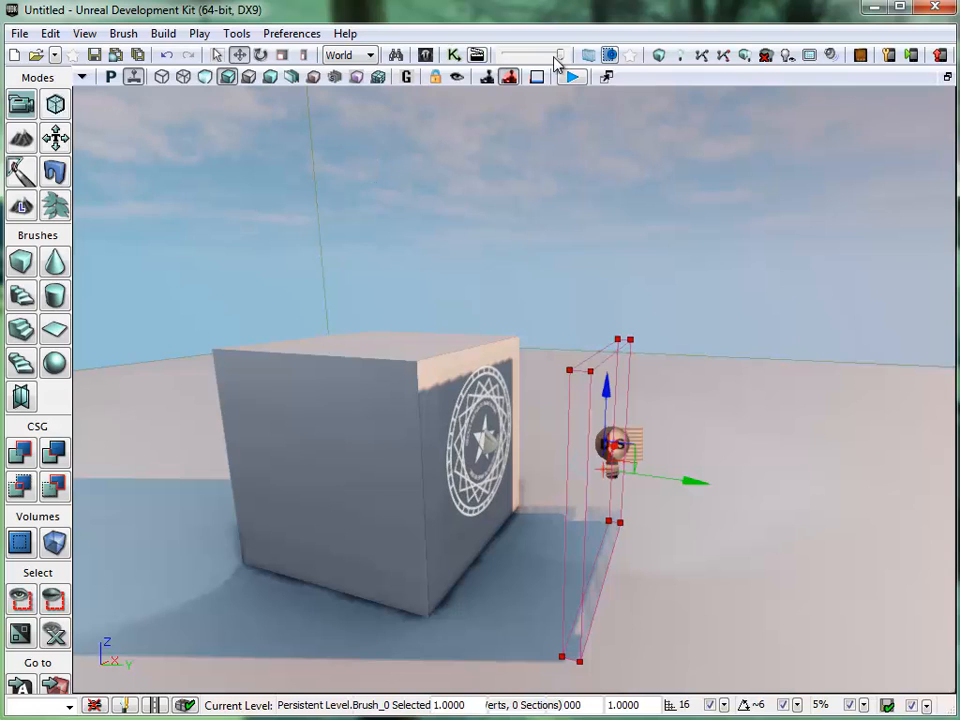
{"action": "left_click", "coordinate": [657, 57]}
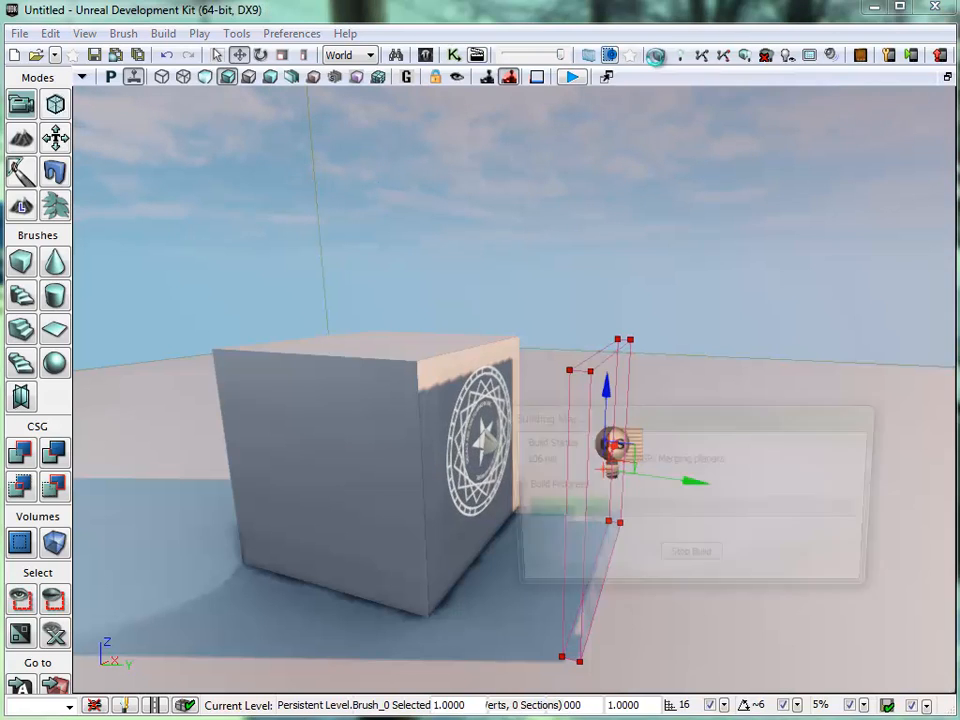
{"action": "left_click", "coordinate": [945, 455]}
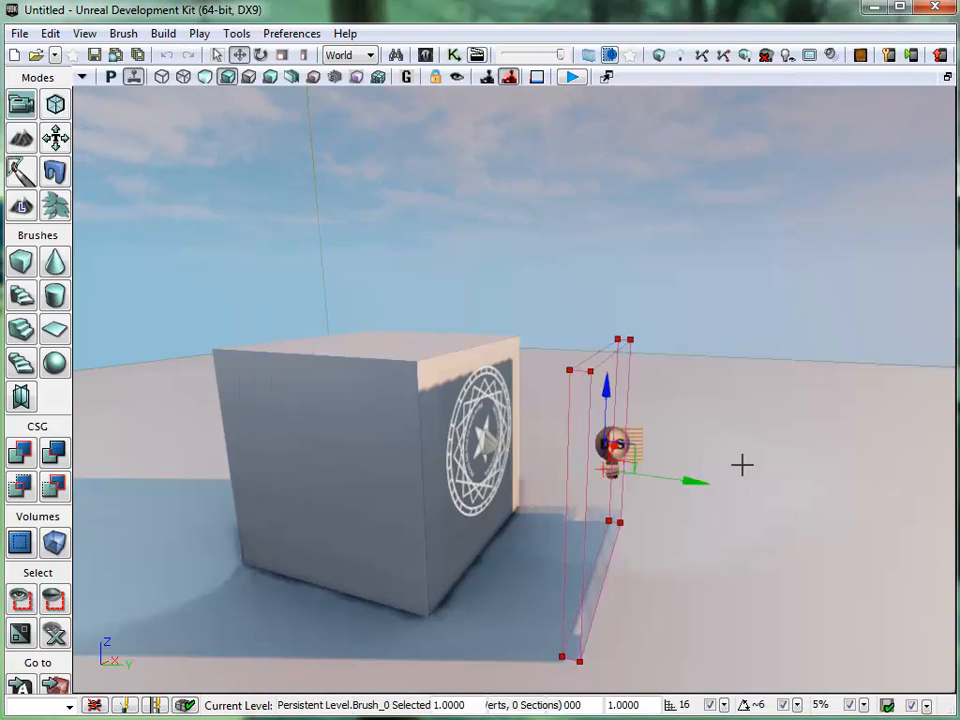
Inspect the decal on the cube and the asset selection in the Content Browser's DecalPackage, and return to the viewport.
{"action": "mouse_move", "coordinate": [691, 597]}
{"action": "left_mouse_down"}
{"action": "mouse_move", "coordinate": [722, 296]}
{"action": "mouse_move", "coordinate": [334, 343]}
{"action": "mouse_move", "coordinate": [336, 230]}
{"action": "mouse_move", "coordinate": [951, 317]}
{"action": "mouse_move", "coordinate": [932, 388]}
{"action": "mouse_move", "coordinate": [866, 274]}
{"action": "mouse_move", "coordinate": [842, 321]}
{"action": "mouse_move", "coordinate": [902, 325]}
{"action": "mouse_move", "coordinate": [885, 298]}
{"action": "mouse_move", "coordinate": [876, 388]}
{"action": "mouse_move", "coordinate": [778, 257]}
{"action": "mouse_move", "coordinate": [267, 295]}
{"action": "mouse_move", "coordinate": [195, 514]}
{"action": "mouse_move", "coordinate": [225, 564]}
{"action": "mouse_move", "coordinate": [506, 579]}
{"action": "mouse_move", "coordinate": [355, 410]}
{"action": "mouse_move", "coordinate": [285, 399]}
{"action": "mouse_move", "coordinate": [285, 375]}
{"action": "mouse_move", "coordinate": [302, 433]}
{"action": "mouse_move", "coordinate": [297, 259]}
{"action": "mouse_move", "coordinate": [384, 274]}
{"action": "mouse_move", "coordinate": [708, 586]}
{"action": "left_mouse_up"}
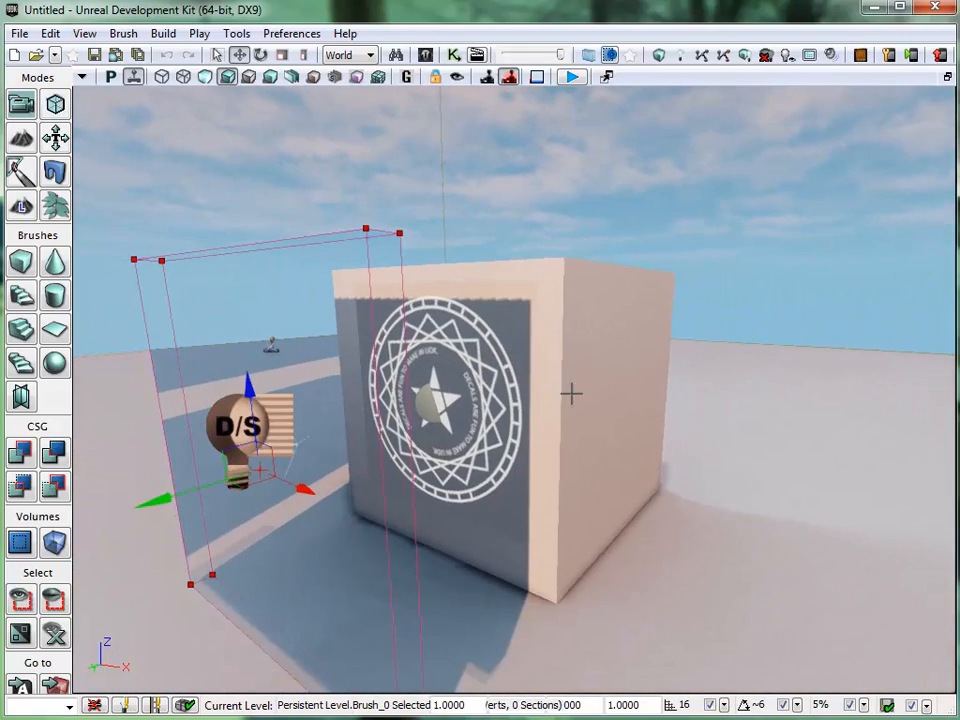
{"action": "mouse_move", "coordinate": [293, 482]}
{"action": "left_mouse_down"}
{"action": "mouse_move", "coordinate": [133, 396]}
{"action": "mouse_move", "coordinate": [30, 374]}
{"action": "mouse_move", "coordinate": [286, 437]}
{"action": "left_mouse_up"}
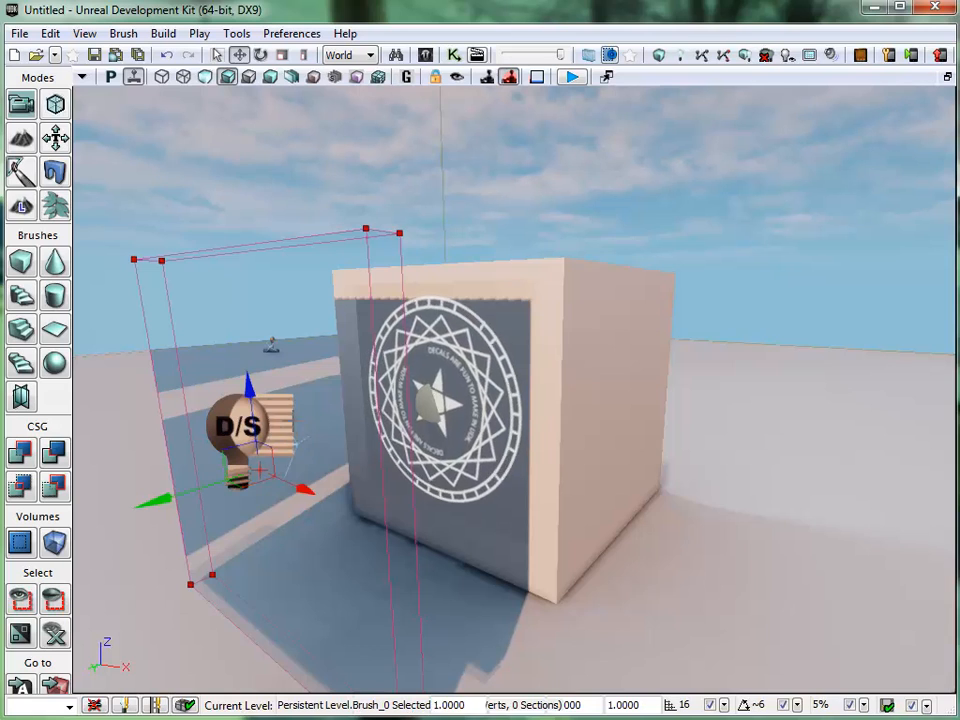
{"action": "left_click", "coordinate": [425, 57]}
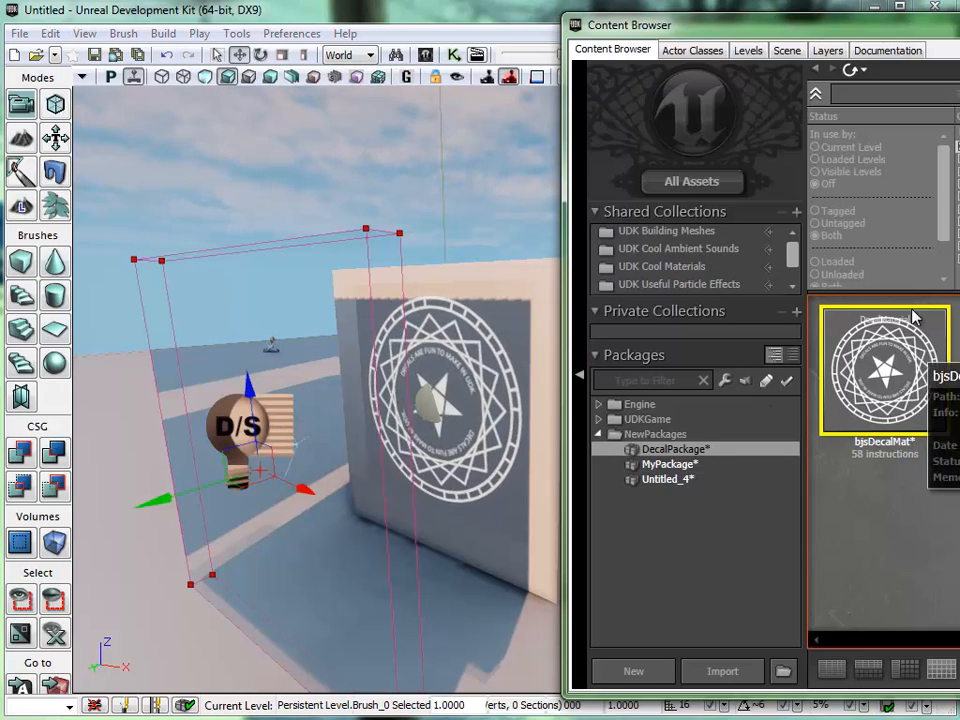
{"action": "left_click_drag", "start_coordinate": [927, 25], "coordinate": [482, 22]}
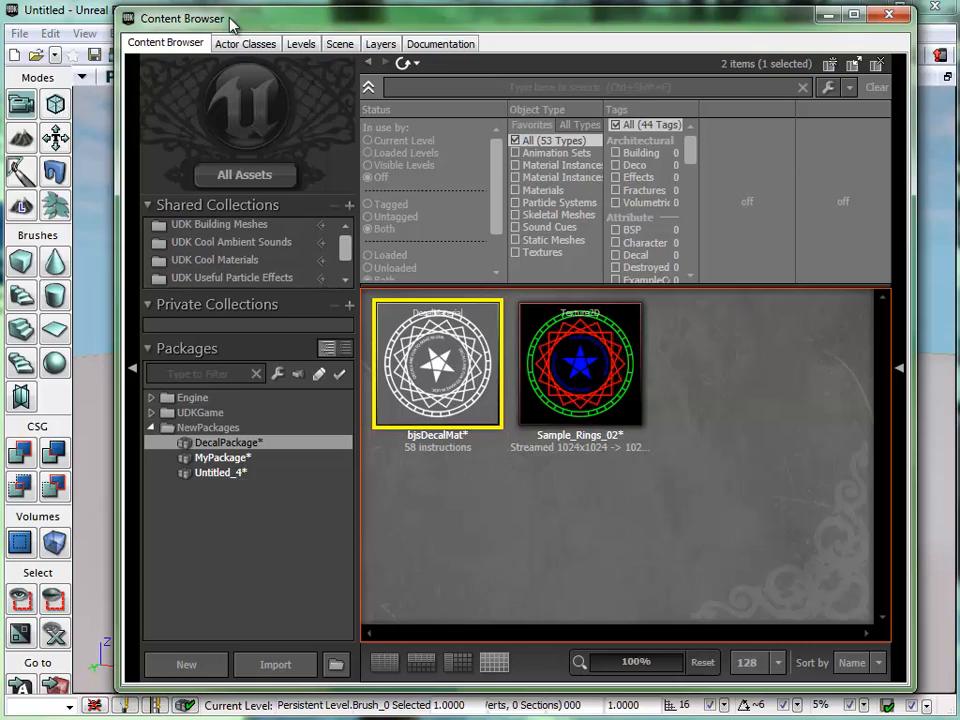
{"action": "left_click_drag", "start_coordinate": [230, 24], "coordinate": [755, 56]}
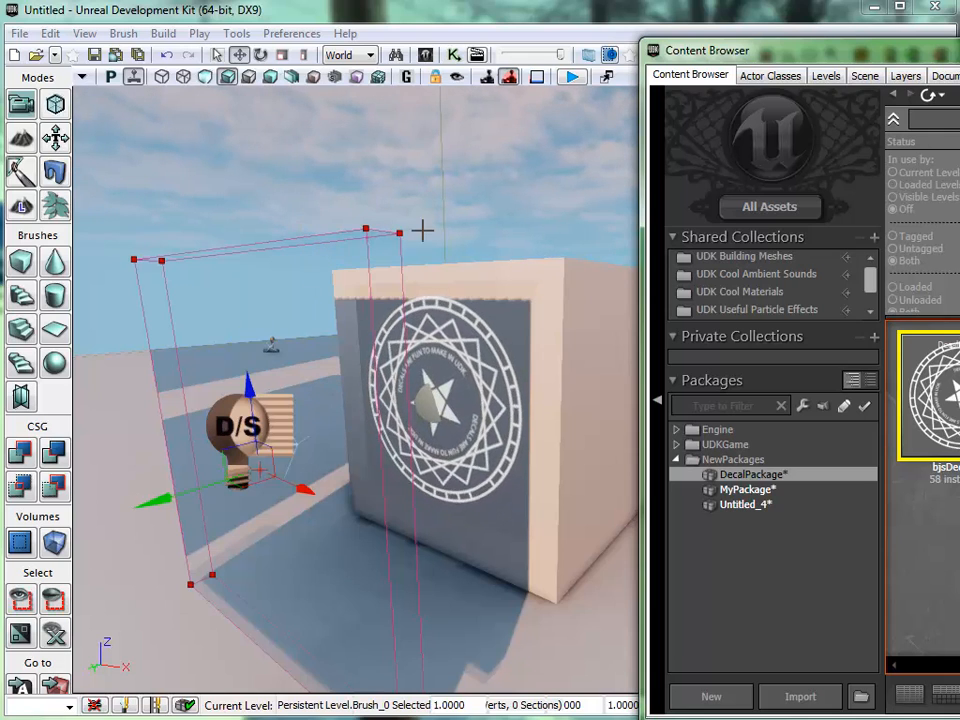
{"action": "left_click_drag", "start_coordinate": [958, 55], "coordinate": [774, 46]}
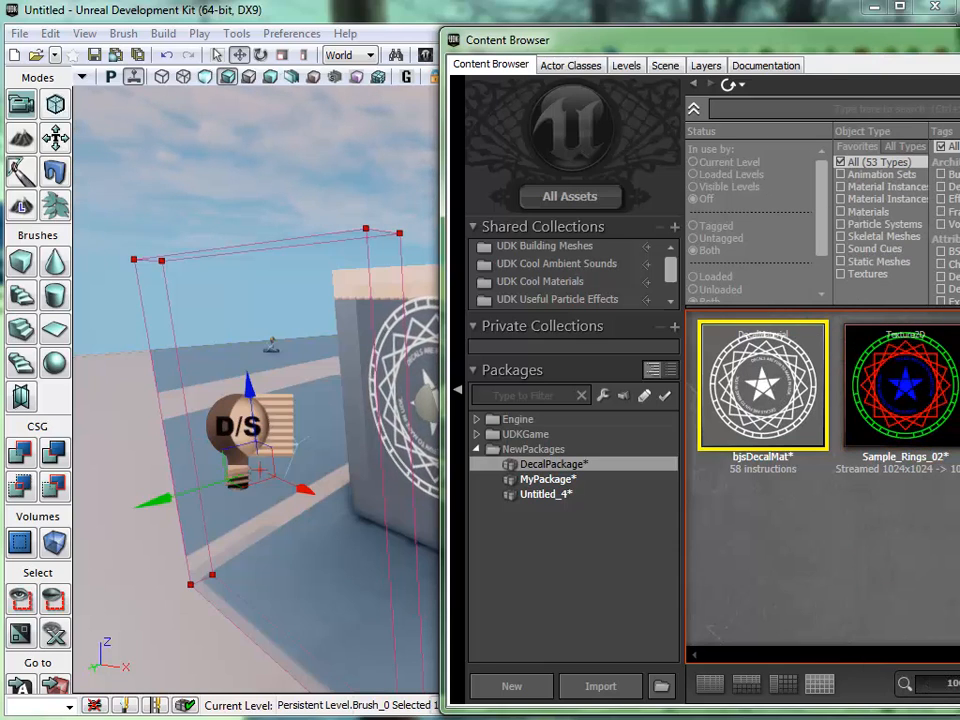
{"action": "left_click", "coordinate": [957, 40]}
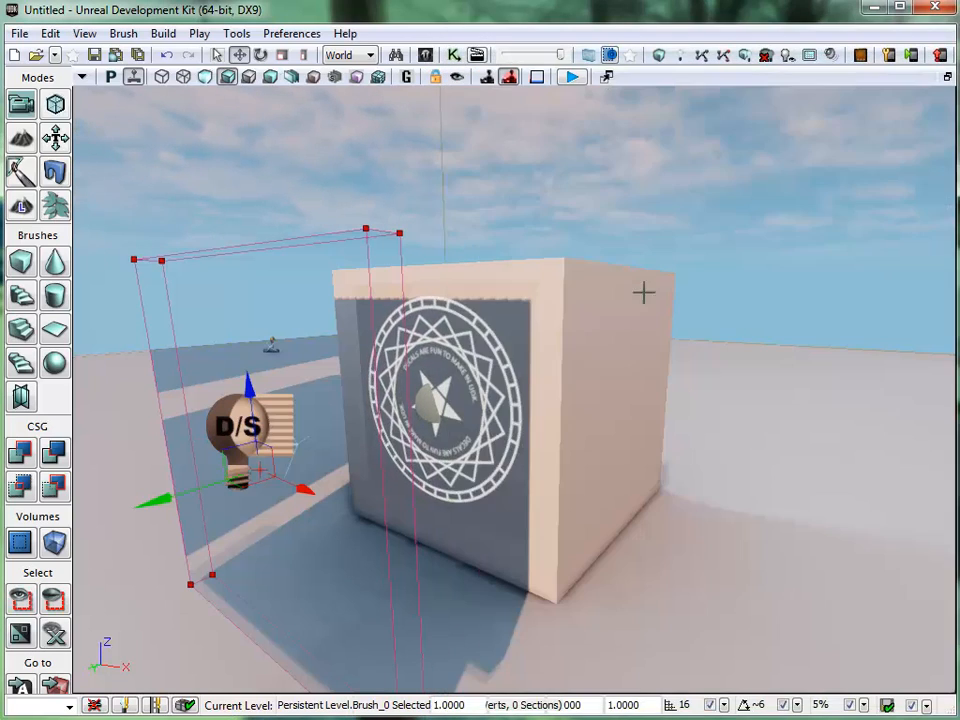
Move the builder brush clear in wireframe view, delete the two added slab brushes, and return to the lit view.
{"action": "left_click", "coordinate": [162, 77]}
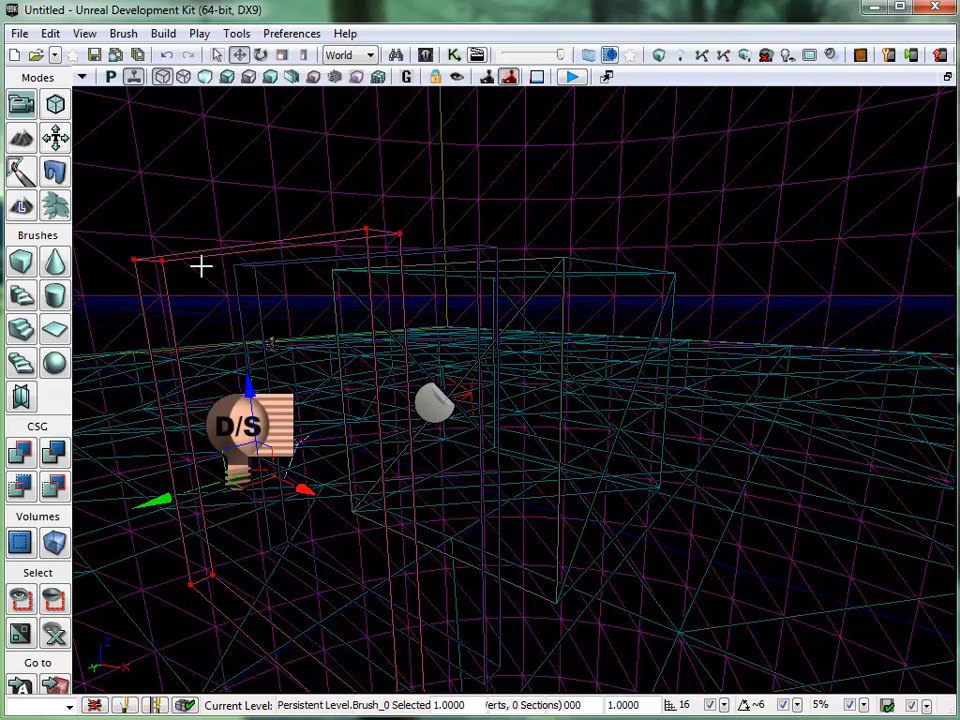
{"action": "left_click_drag", "start_coordinate": [157, 503], "coordinate": [80, 525]}
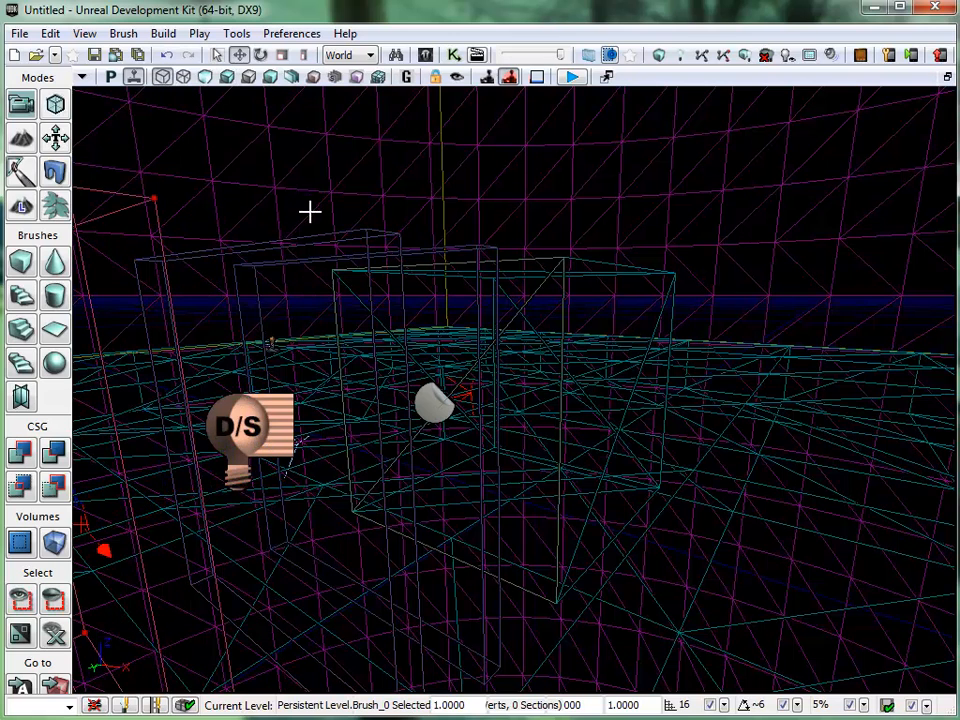
{"action": "left_click", "coordinate": [326, 237]}
{"action": "key", "text": "Delete"}
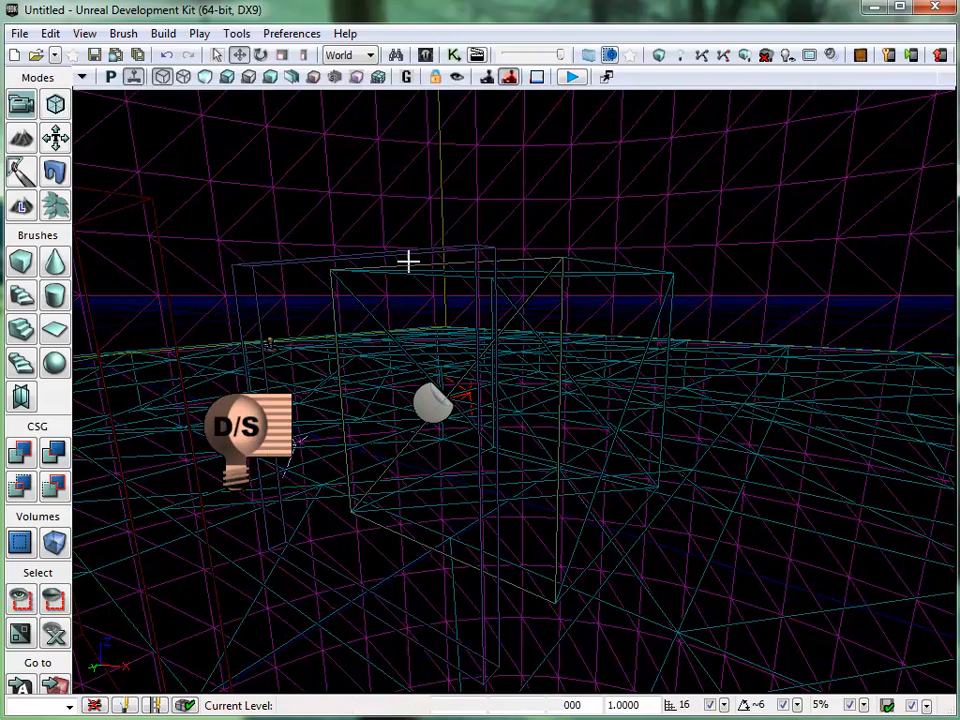
{"action": "left_click", "coordinate": [405, 251]}
{"action": "key", "text": "Delete"}
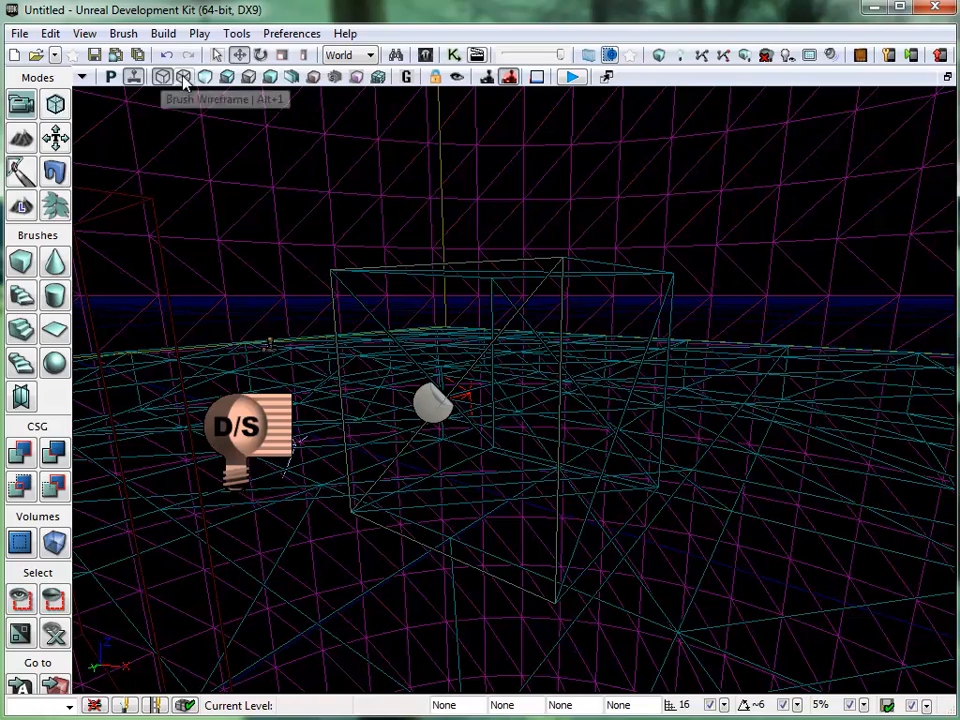
{"action": "left_click", "coordinate": [224, 80]}
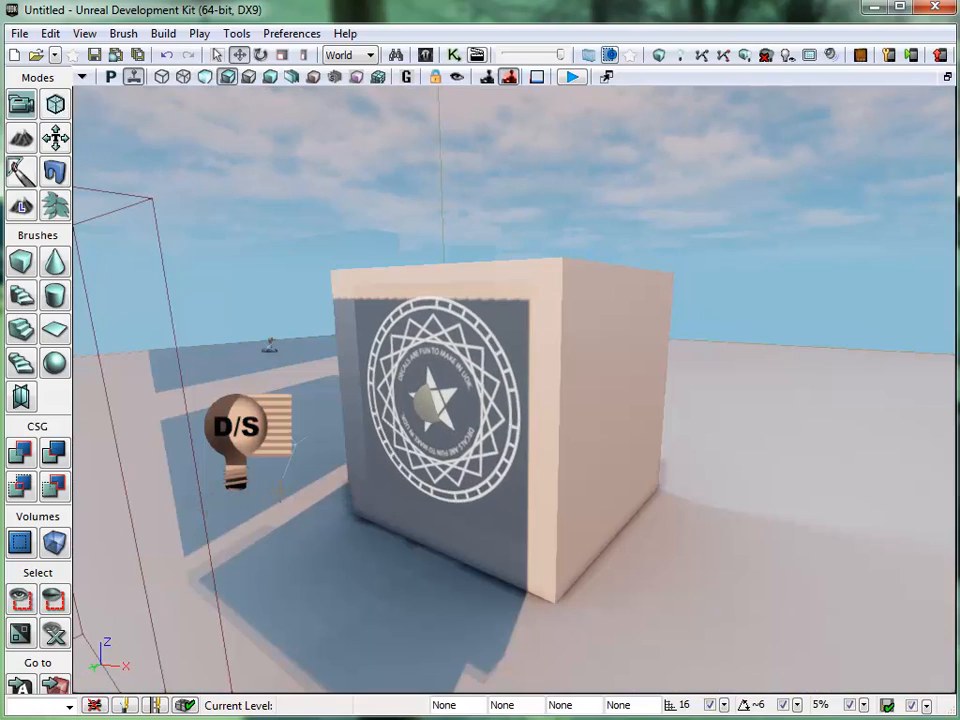
Select the builder brush and move it along the Y axis back to just in front of the cube's decal face.
{"action": "left_click_drag", "start_coordinate": [312, 522], "coordinate": [303, 552]}
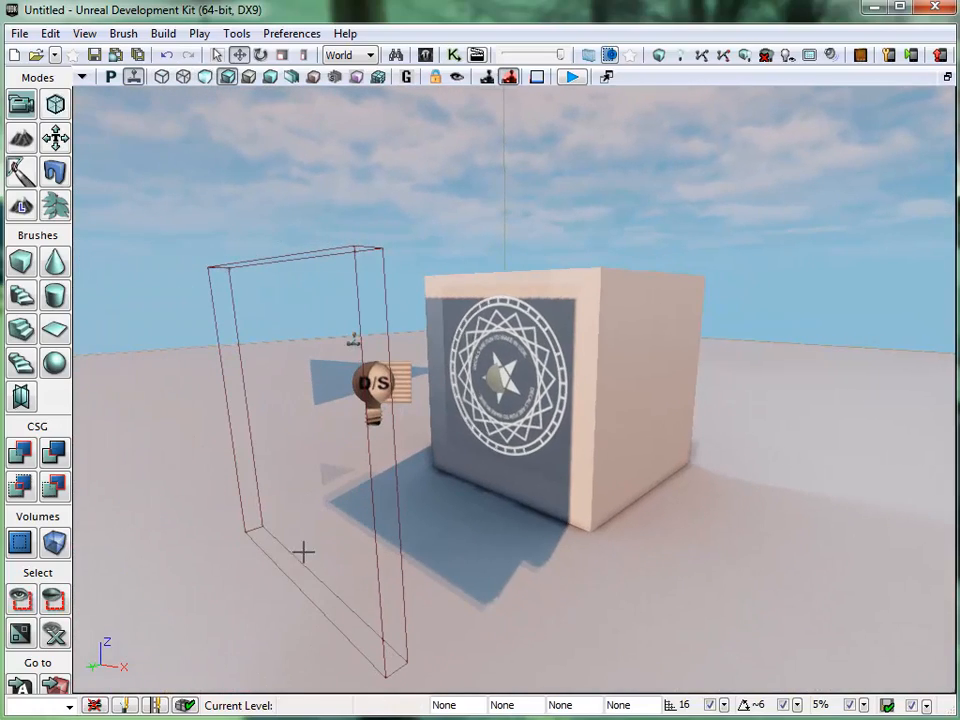
{"action": "left_click", "coordinate": [369, 440]}
{"action": "mouse_move", "coordinate": [215, 449]}
{"action": "left_mouse_down"}
{"action": "mouse_move", "coordinate": [332, 420]}
{"action": "mouse_move", "coordinate": [358, 399]}
{"action": "mouse_move", "coordinate": [377, 402]}
{"action": "left_mouse_up"}
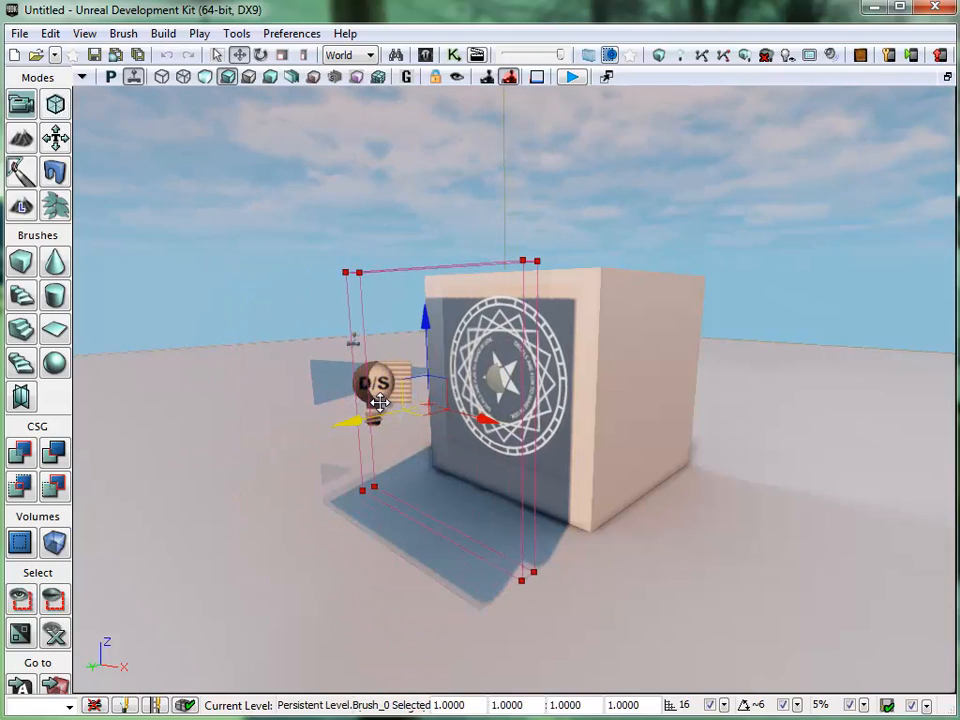
Clear the bjsDecalMat selection in the Content Browser and return to the viewport.
{"action": "left_click", "coordinate": [425, 54]}
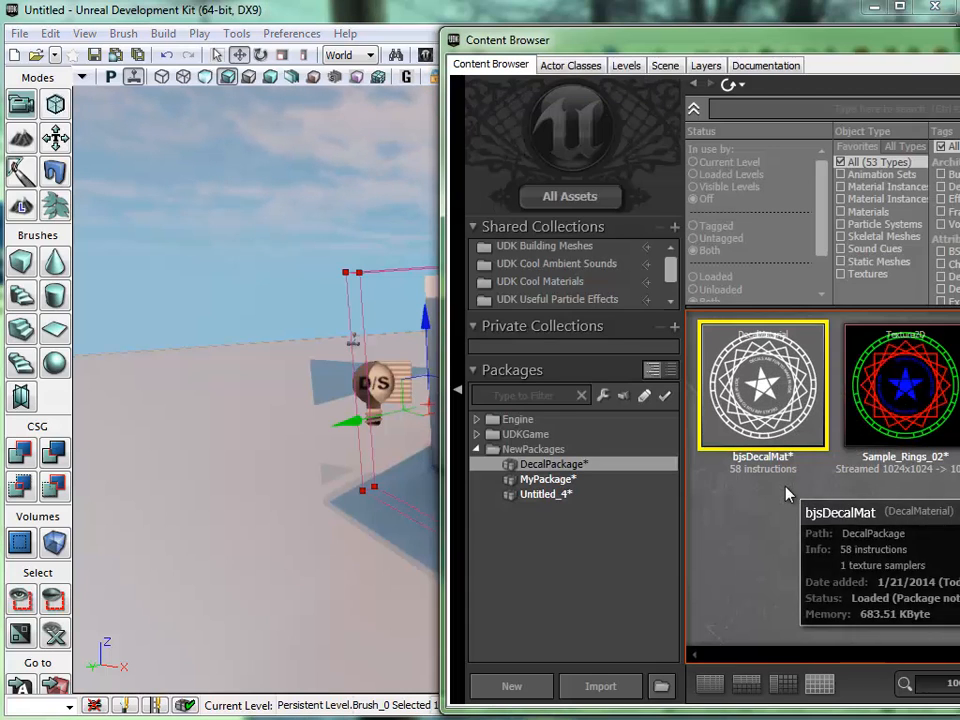
{"action": "left_click", "coordinate": [776, 540]}
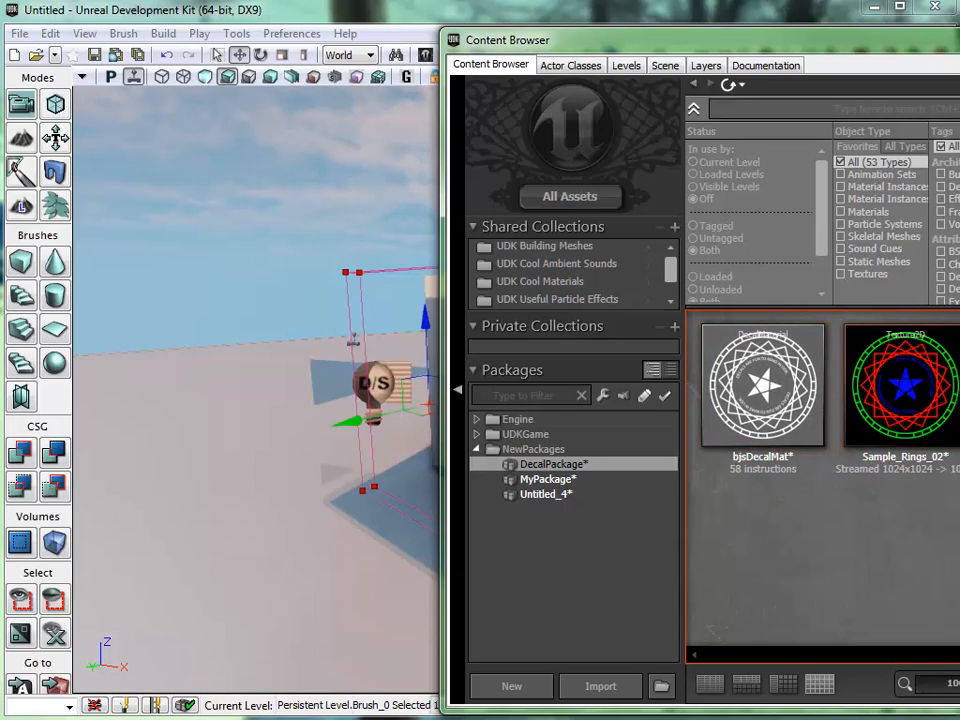
{"action": "left_click_drag", "start_coordinate": [520, 40], "coordinate": [373, 32]}
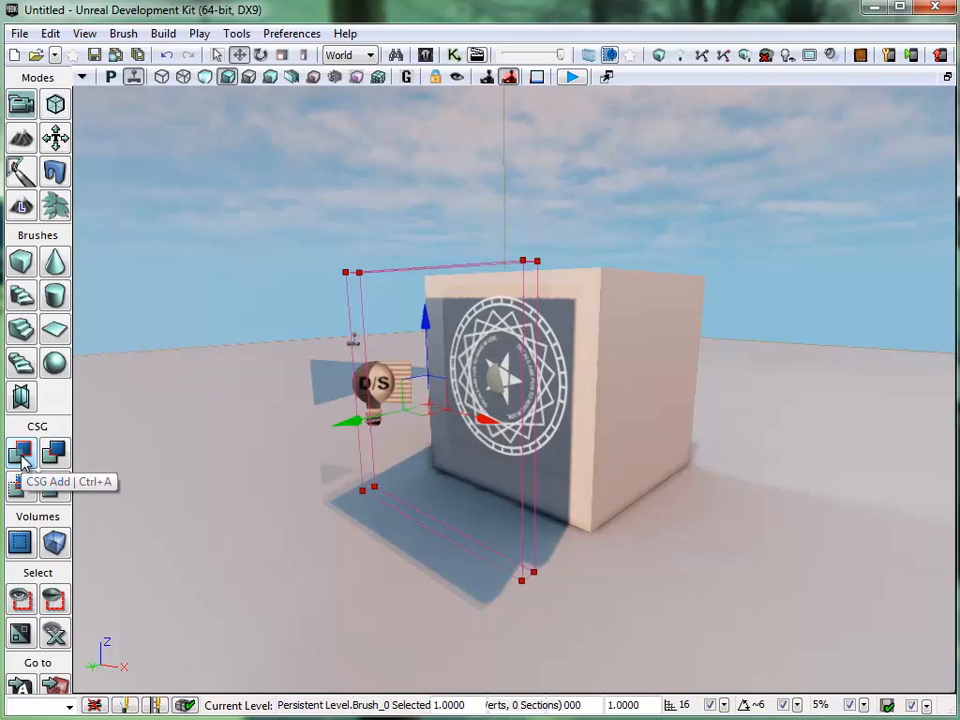
Add a slab in front of the decal face with CSG Add and a second one farther out along the Y axis.
{"action": "left_click", "coordinate": [22, 456]}
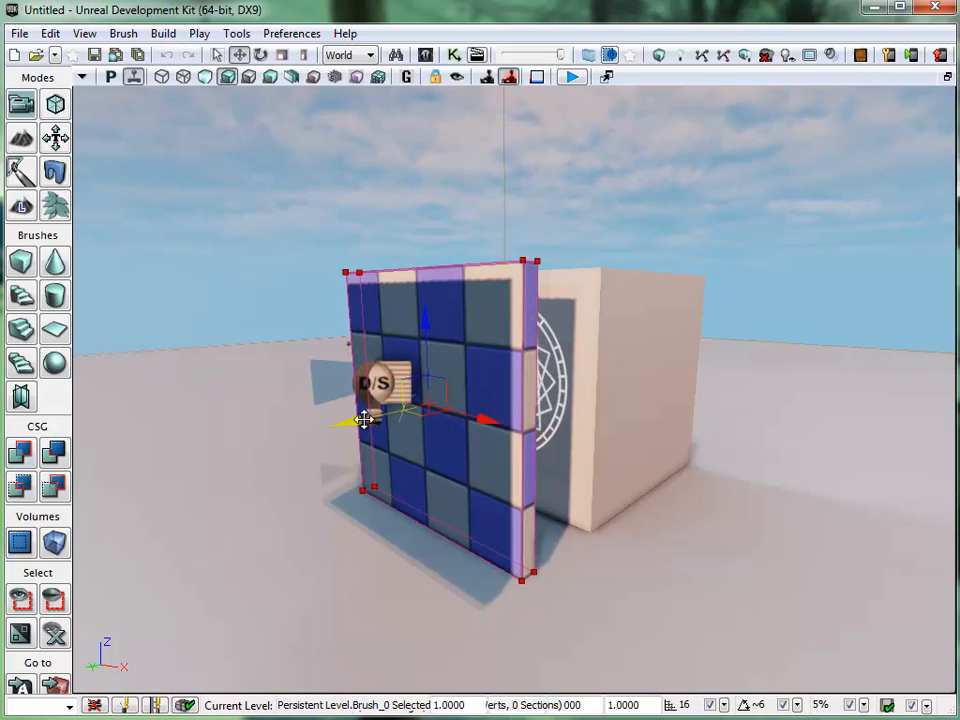
{"action": "left_click_drag", "start_coordinate": [364, 420], "coordinate": [249, 497]}
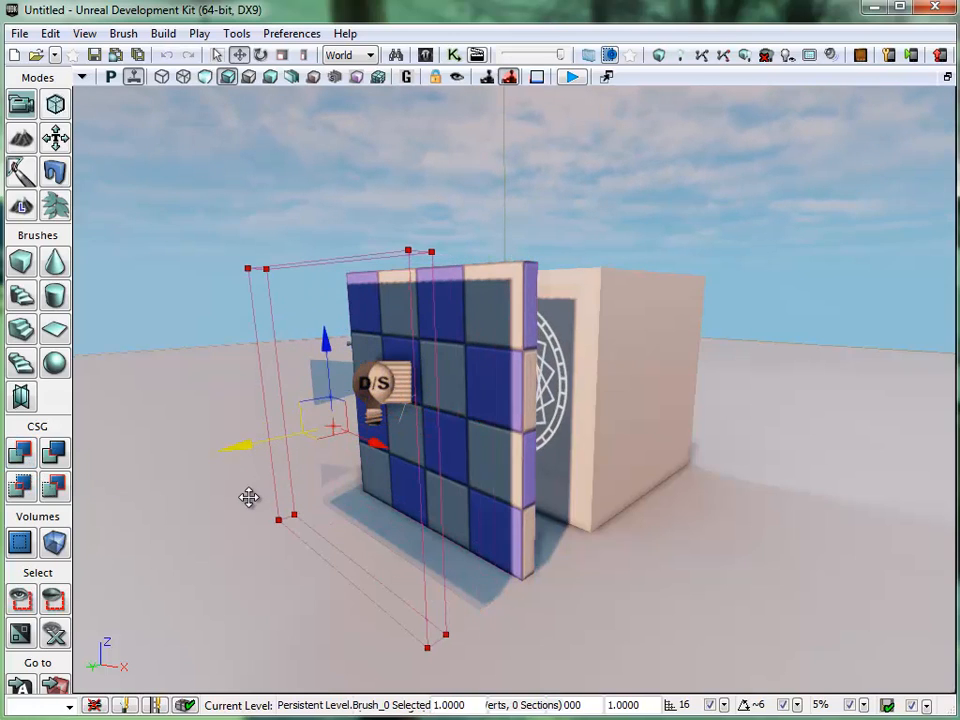
{"action": "left_click", "coordinate": [24, 455]}
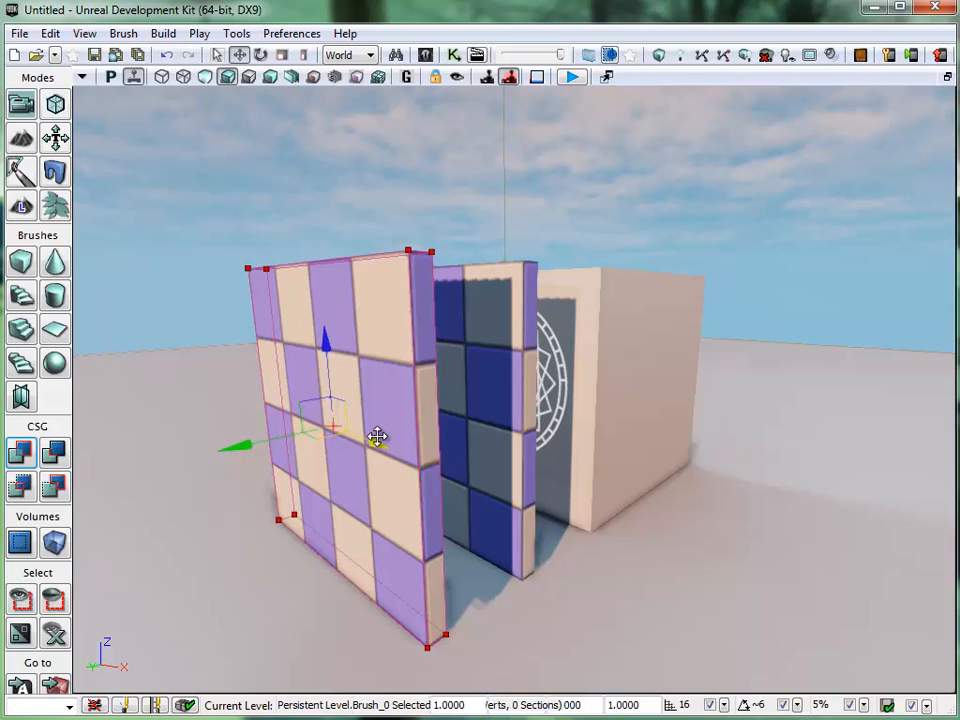
Hide the builder brush around the outer slab and select the floor mesh instead.
{"action": "mouse_move", "coordinate": [262, 549]}
{"action": "left_mouse_down"}
{"action": "mouse_move", "coordinate": [242, 508]}
{"action": "mouse_move", "coordinate": [258, 513]}
{"action": "left_mouse_up"}
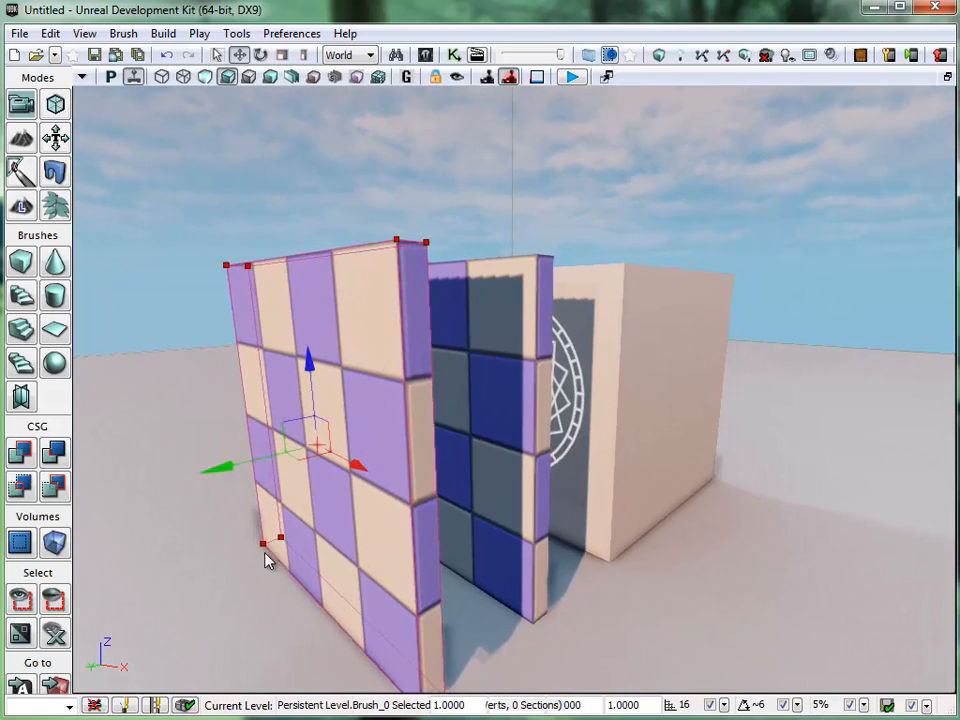
{"action": "key", "text": "b"}
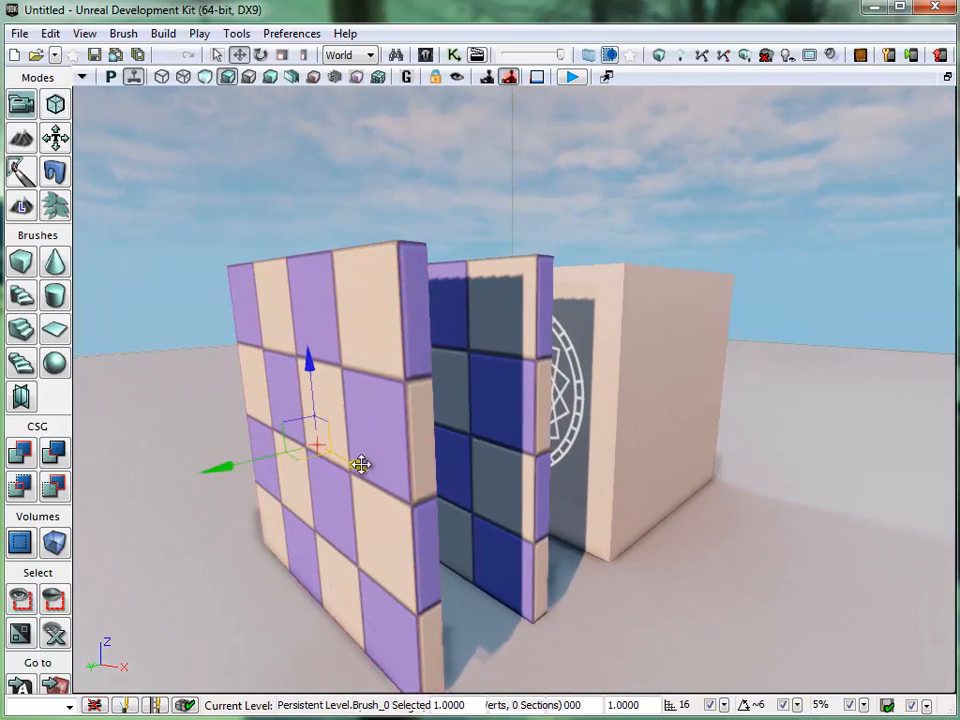
{"action": "left_click_drag", "start_coordinate": [361, 464], "coordinate": [146, 336]}
{"action": "left_click", "coordinate": [200, 501]}
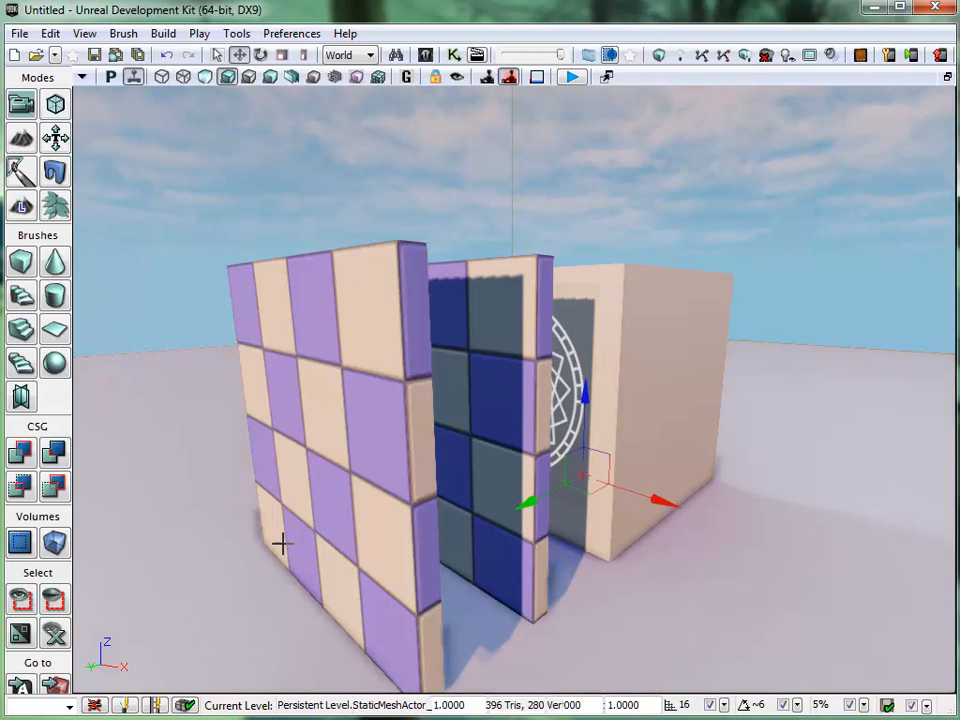
Select the decal actor on the cube's face and move it along the Y axis beyond the outer slab.
{"action": "left_click_drag", "start_coordinate": [642, 572], "coordinate": [700, 587]}
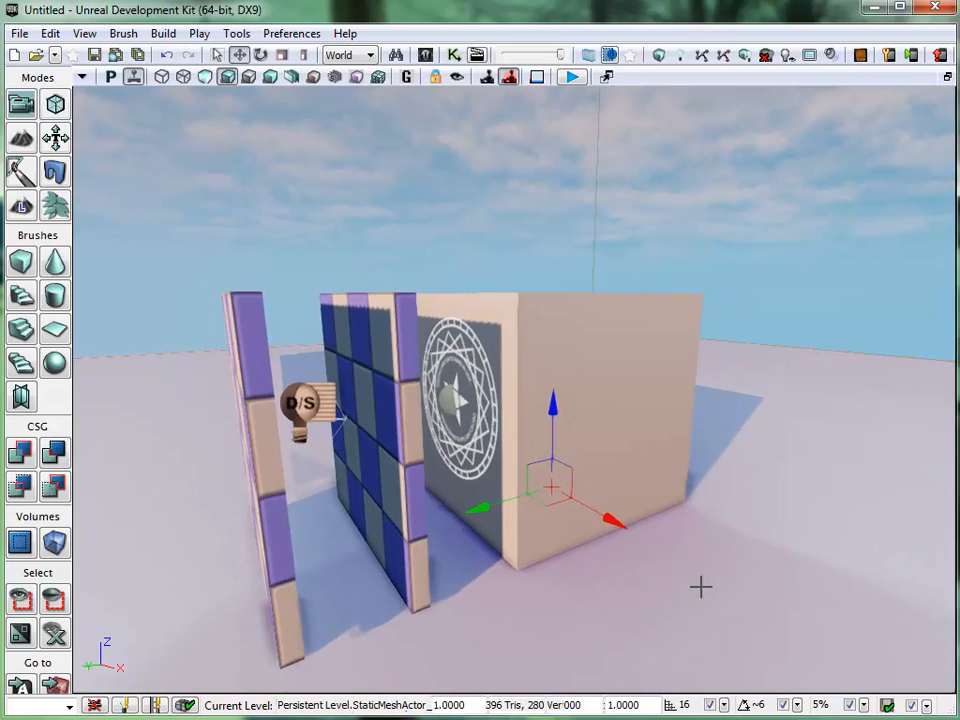
{"action": "left_click", "coordinate": [452, 402]}
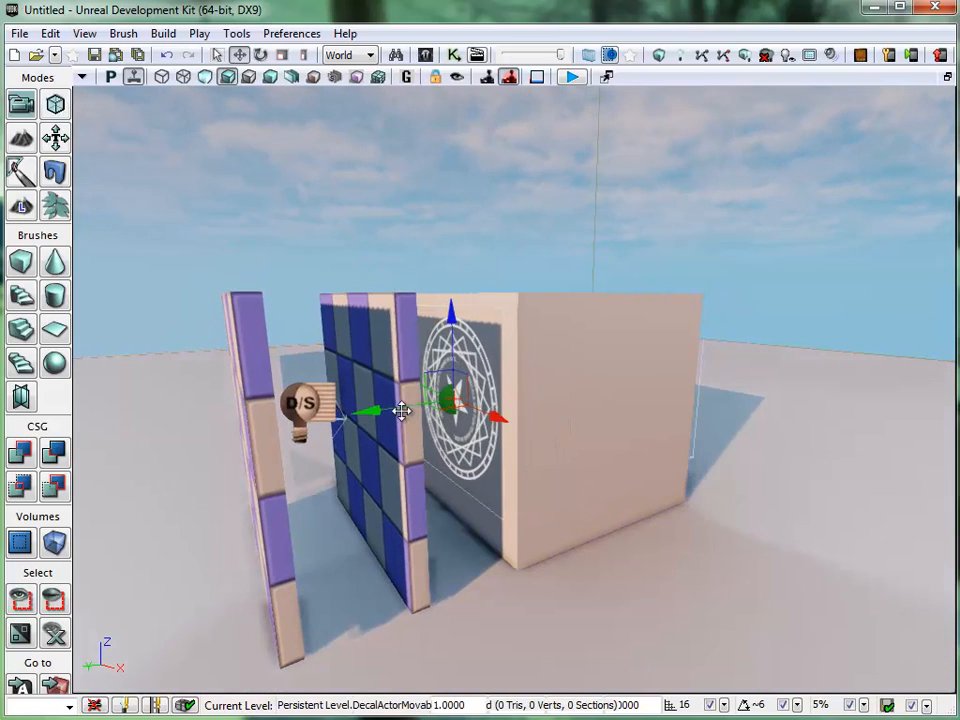
{"action": "left_click_drag", "start_coordinate": [263, 446], "coordinate": [114, 501]}
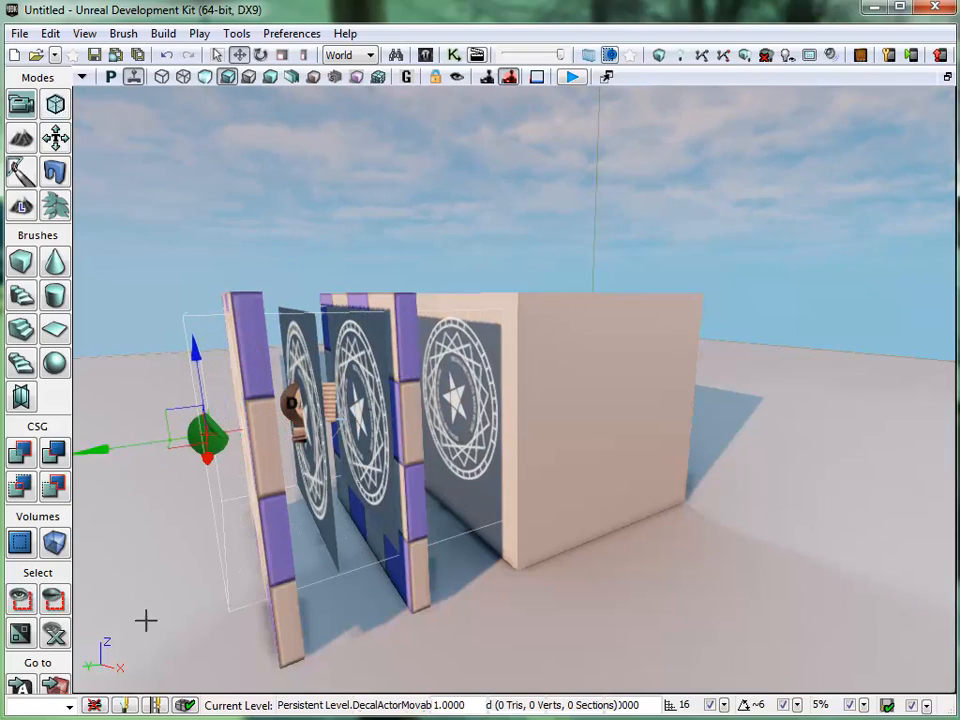
Rebuild the level geometry with the decal actor placed in front of both slabs.
{"action": "left_click_drag", "start_coordinate": [206, 660], "coordinate": [379, 714]}
{"action": "mouse_move", "coordinate": [559, 560]}
{"action": "left_mouse_down"}
{"action": "mouse_move", "coordinate": [549, 671]}
{"action": "mouse_move", "coordinate": [484, 677]}
{"action": "mouse_move", "coordinate": [514, 669]}
{"action": "mouse_move", "coordinate": [497, 671]}
{"action": "mouse_move", "coordinate": [491, 626]}
{"action": "mouse_move", "coordinate": [628, 692]}
{"action": "mouse_move", "coordinate": [553, 692]}
{"action": "mouse_move", "coordinate": [613, 681]}
{"action": "mouse_move", "coordinate": [546, 579]}
{"action": "mouse_move", "coordinate": [573, 590]}
{"action": "mouse_move", "coordinate": [561, 574]}
{"action": "left_mouse_up"}
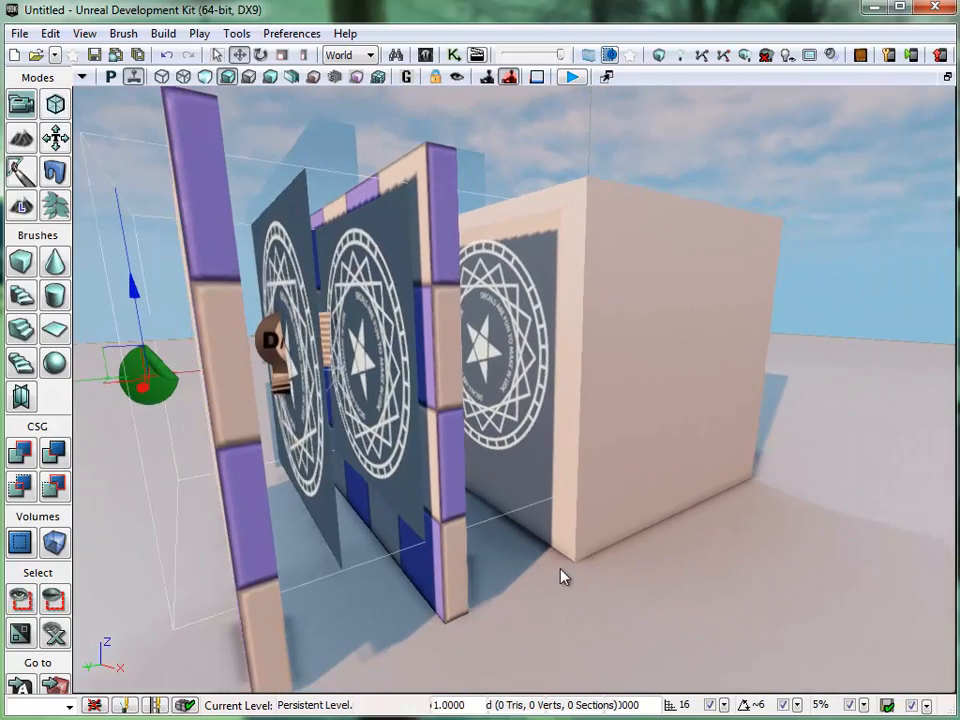
{"action": "left_click", "coordinate": [659, 62]}
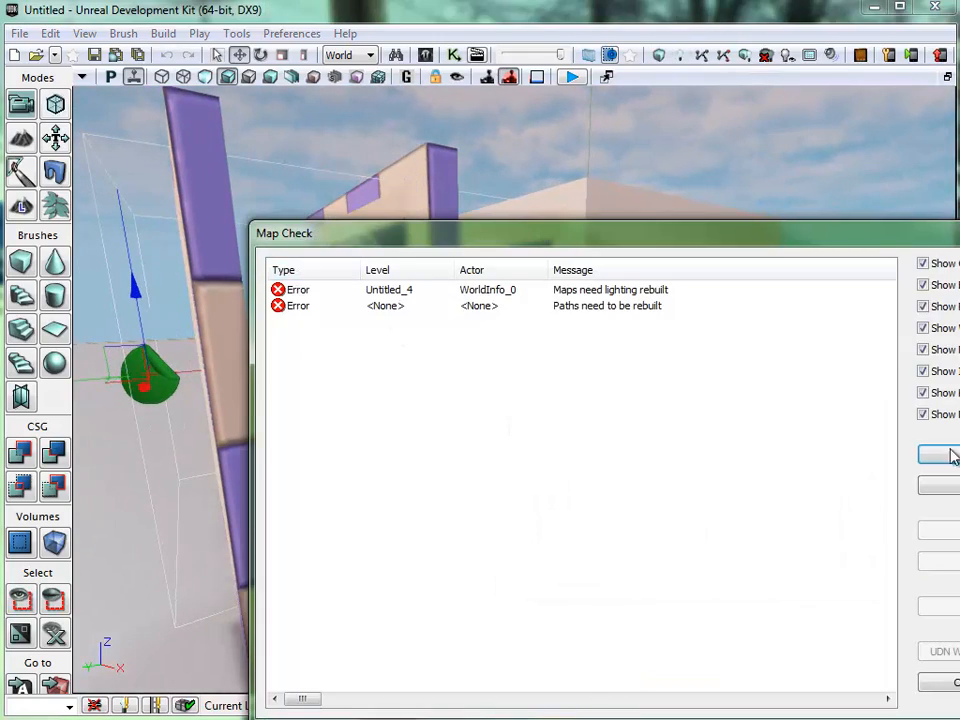
Dismiss the map check results and examine the decal's projection on both slabs and the cube from several angles.
{"action": "left_click", "coordinate": [945, 455]}
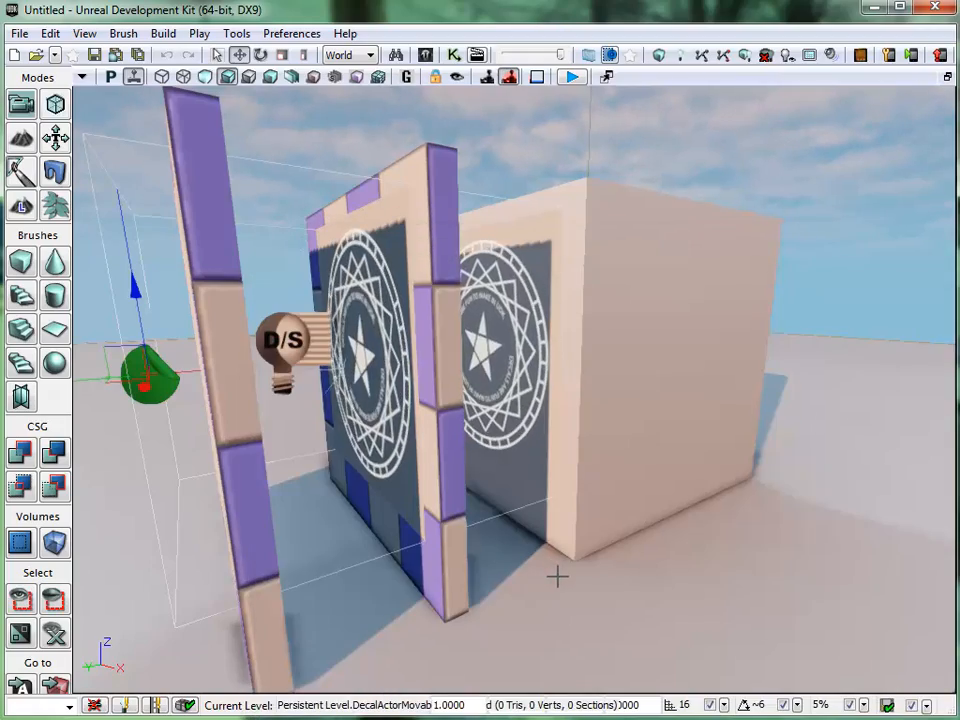
{"action": "left_click_drag", "start_coordinate": [557, 576], "coordinate": [476, 574]}
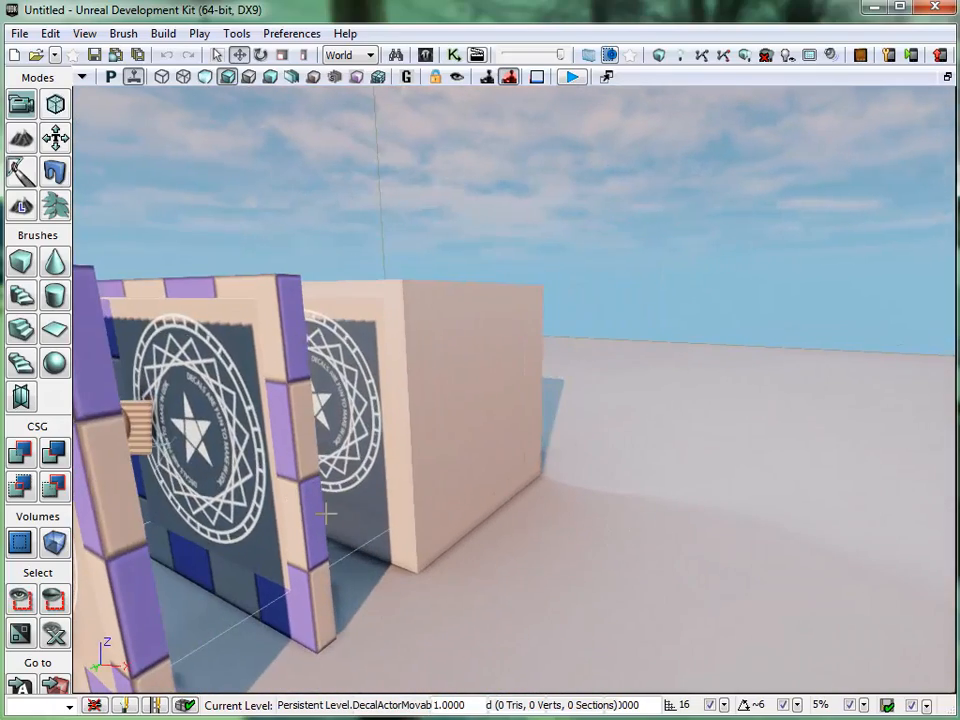
{"action": "left_click_drag", "start_coordinate": [326, 513], "coordinate": [268, 521]}
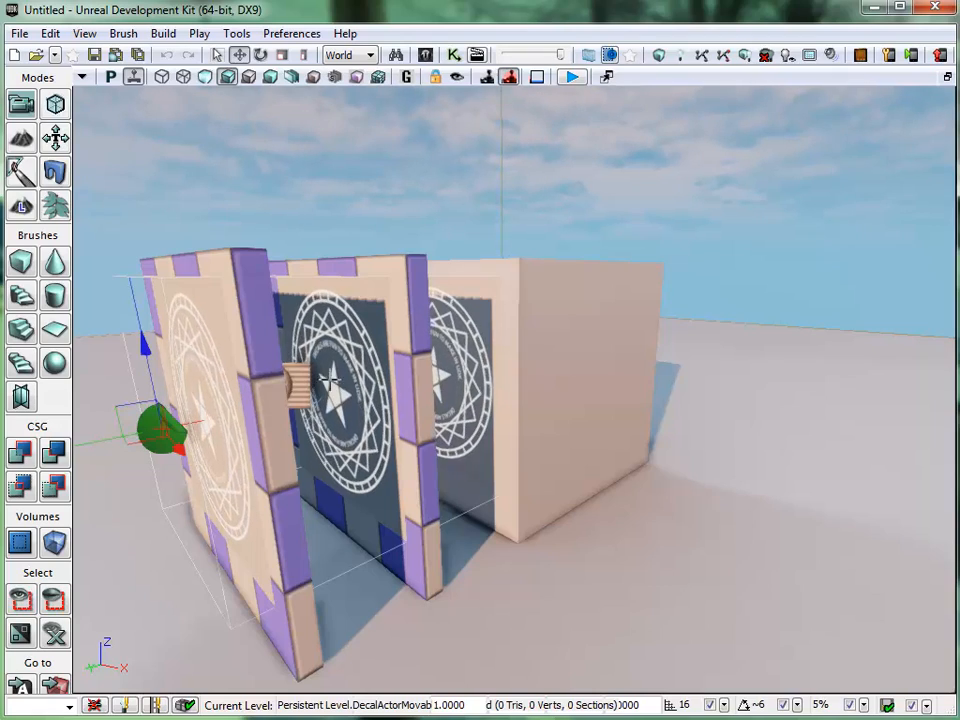
{"action": "left_click_drag", "start_coordinate": [460, 594], "coordinate": [356, 658]}
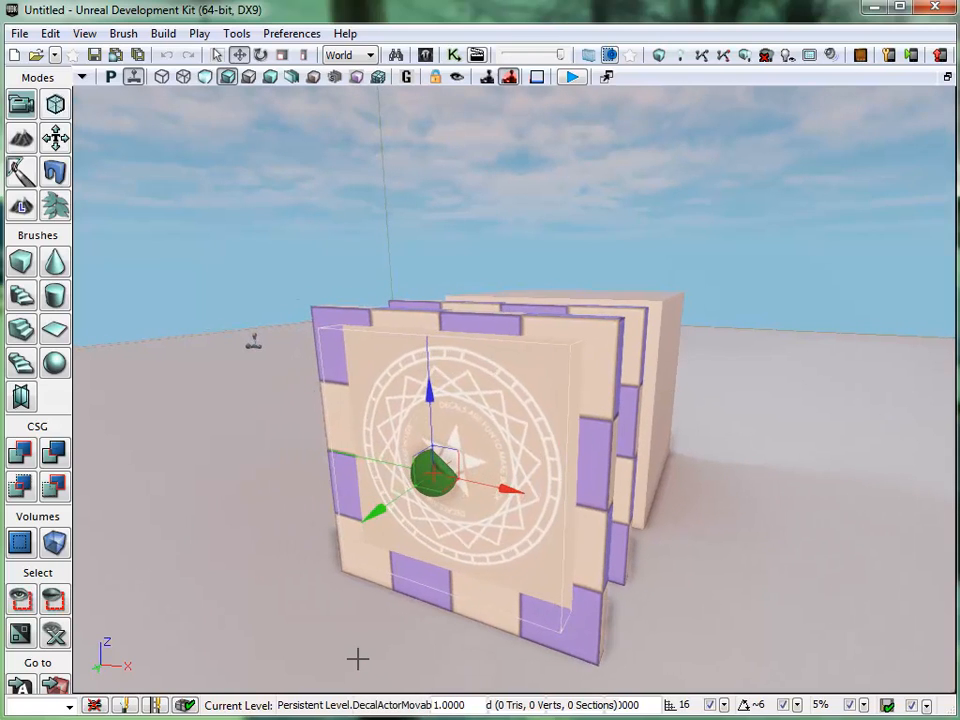
{"action": "left_click_drag", "start_coordinate": [508, 489], "coordinate": [548, 402]}
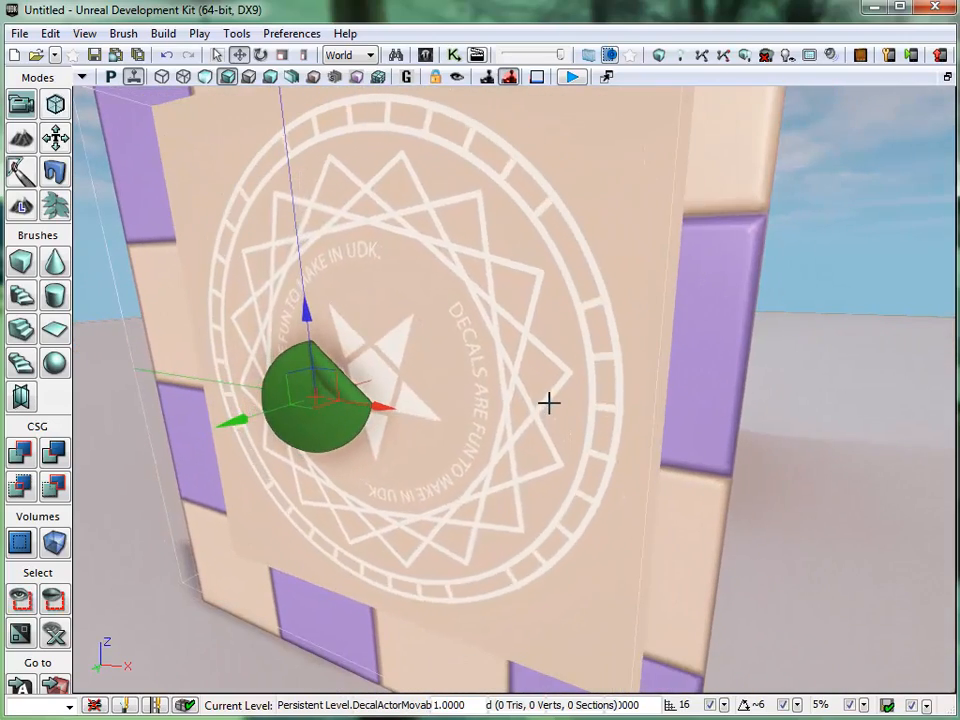
{"action": "middle_click_drag", "start_coordinate": [540, 321], "coordinate": [534, 309]}
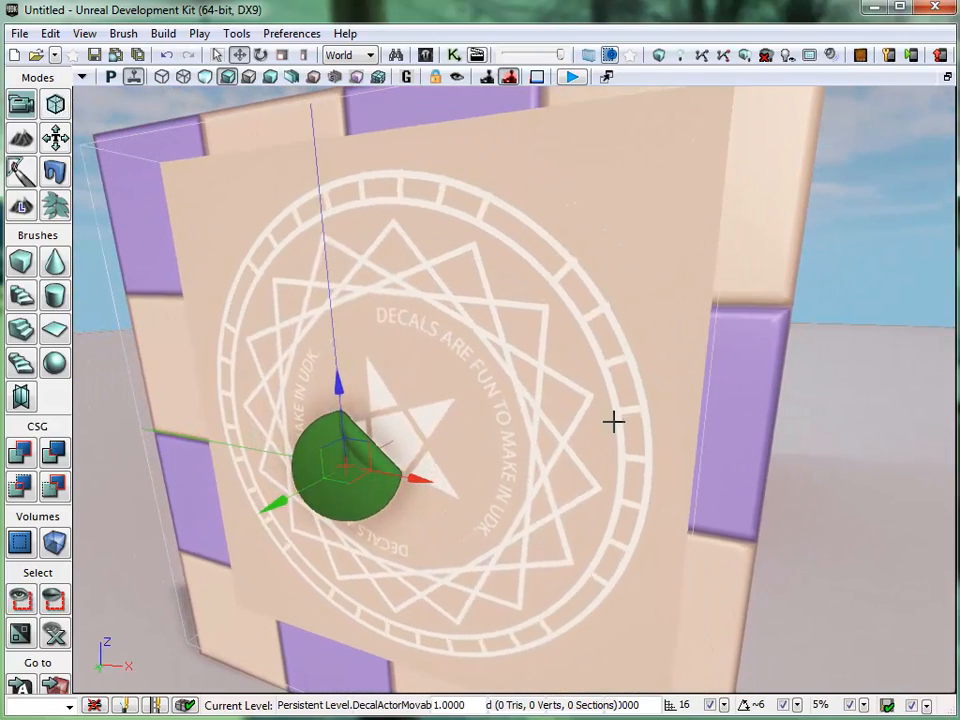
Open bjsDecalMat from DecalPackage in the Material Editor and enlarge the editor window.
{"action": "left_click", "coordinate": [426, 54]}
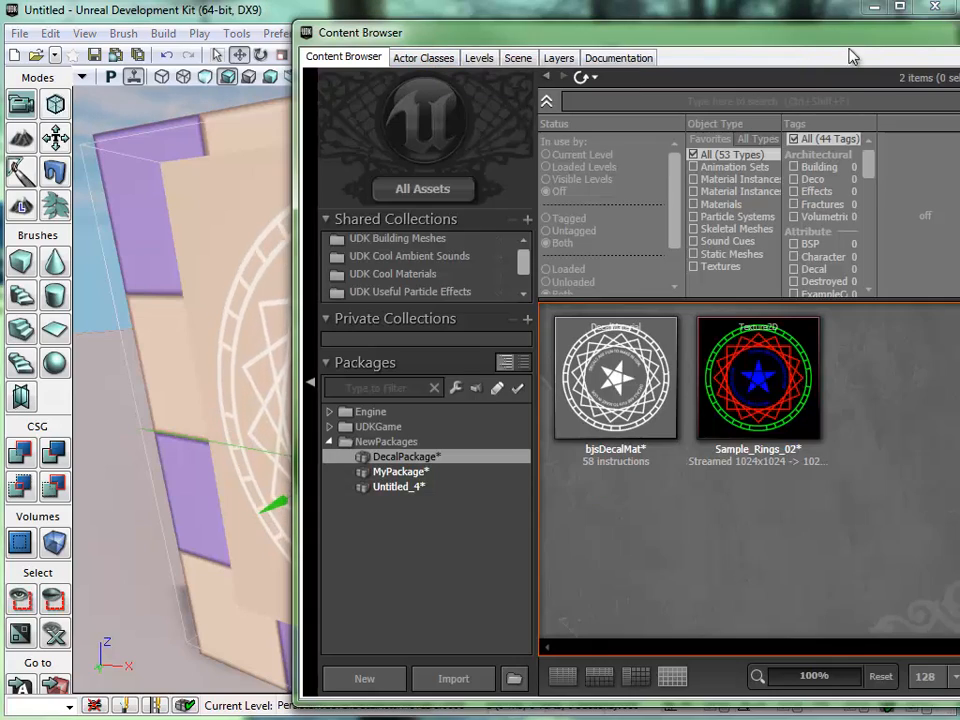
{"action": "left_click_drag", "start_coordinate": [850, 42], "coordinate": [632, 44]}
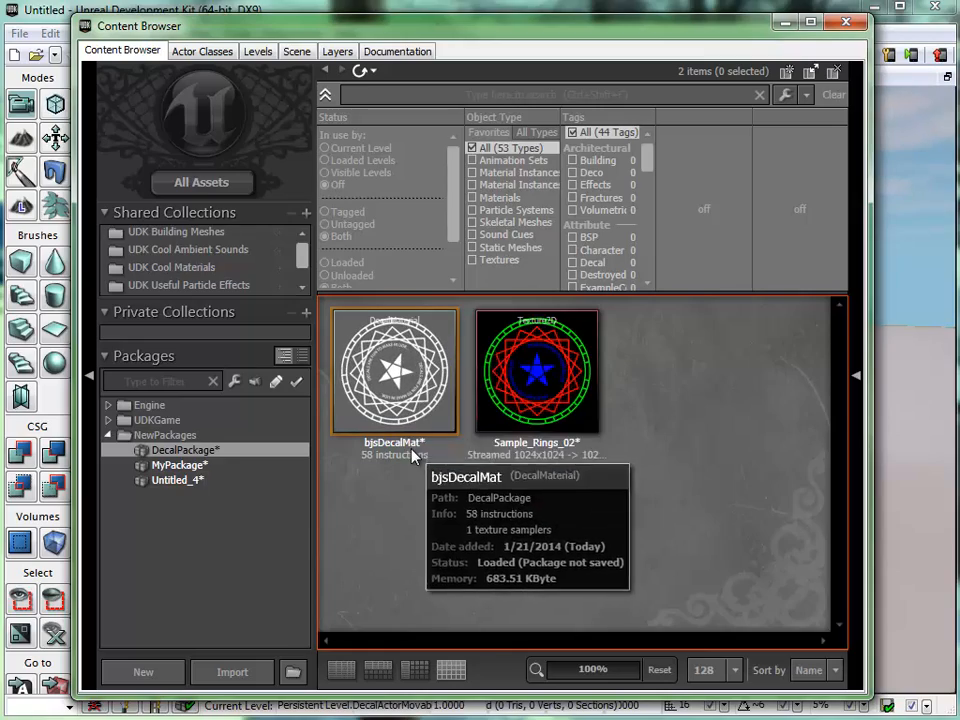
{"action": "left_click", "coordinate": [418, 370]}
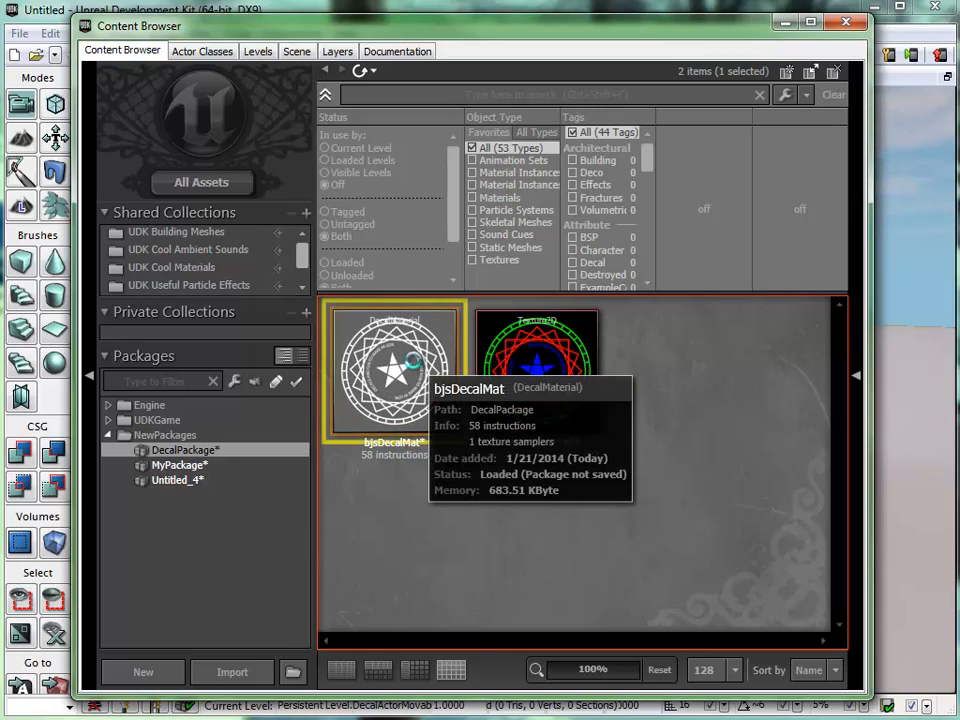
{"action": "double_click", "coordinate": [414, 366]}
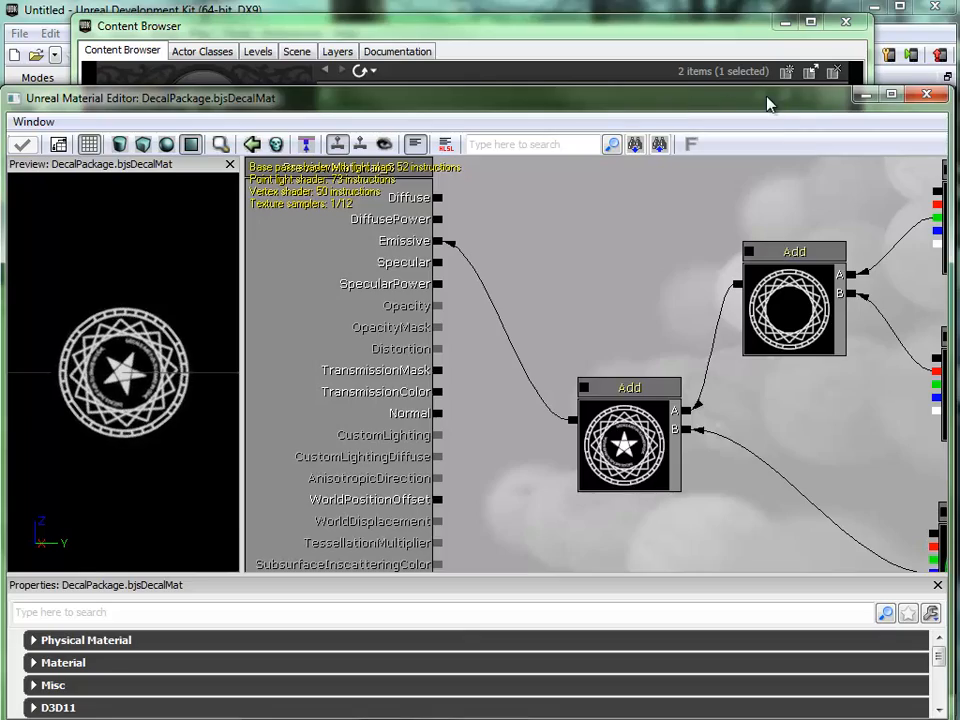
{"action": "left_click_drag", "start_coordinate": [768, 104], "coordinate": [771, 26]}
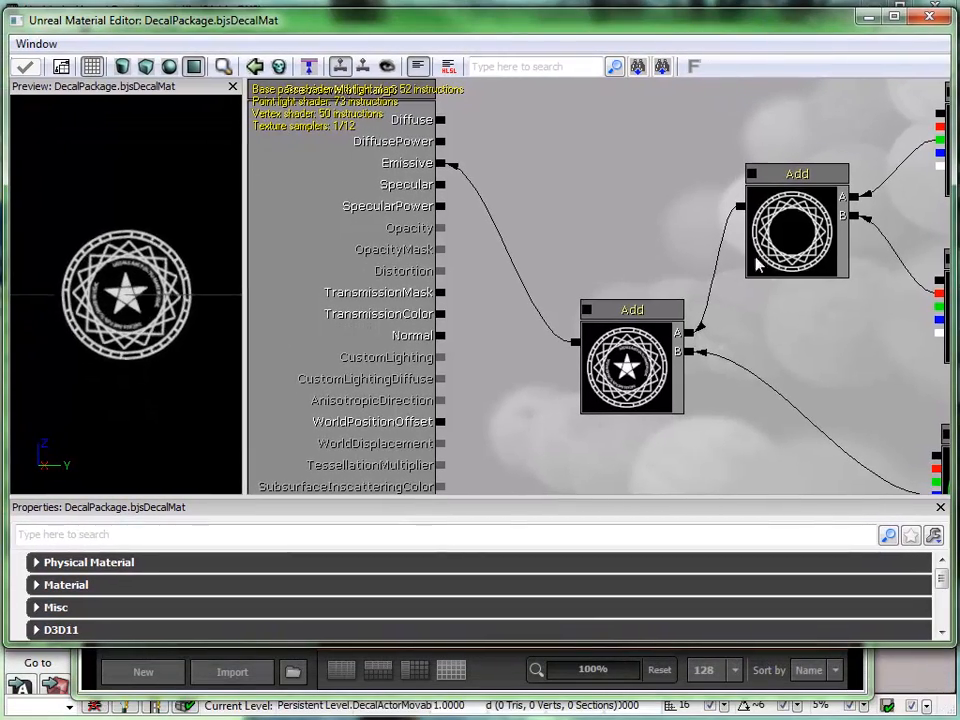
{"action": "left_click_drag", "start_coordinate": [710, 645], "coordinate": [714, 708]}
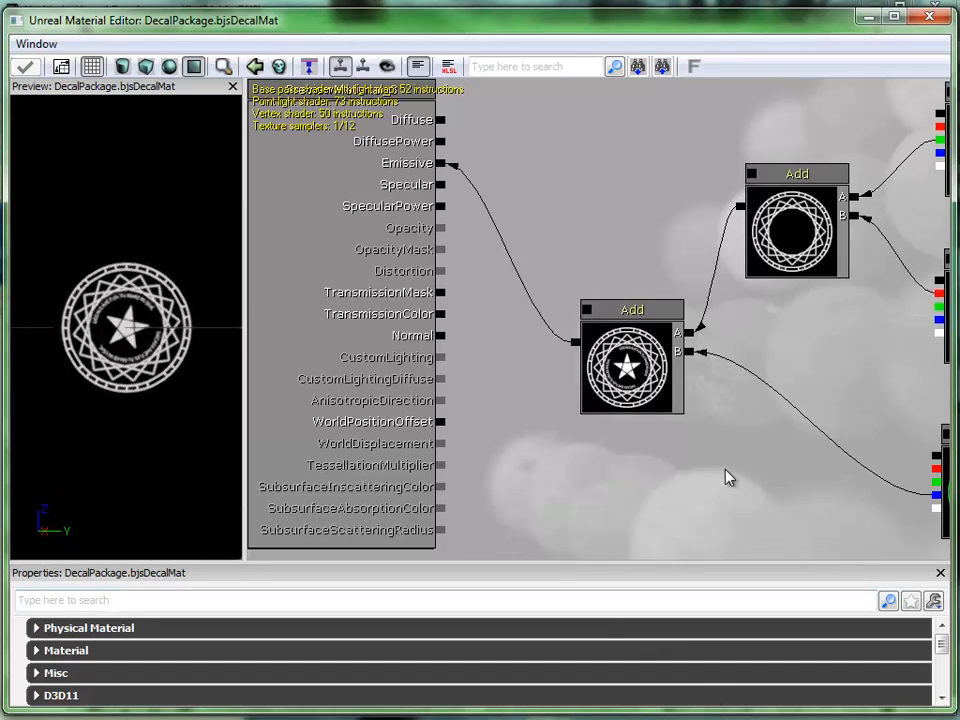
Find Constant3Vector among the material expressions by searching "consta" and add one near the upper Texture Sample, then hide the expressions list.
{"action": "left_click_drag", "start_coordinate": [729, 476], "coordinate": [489, 465]}
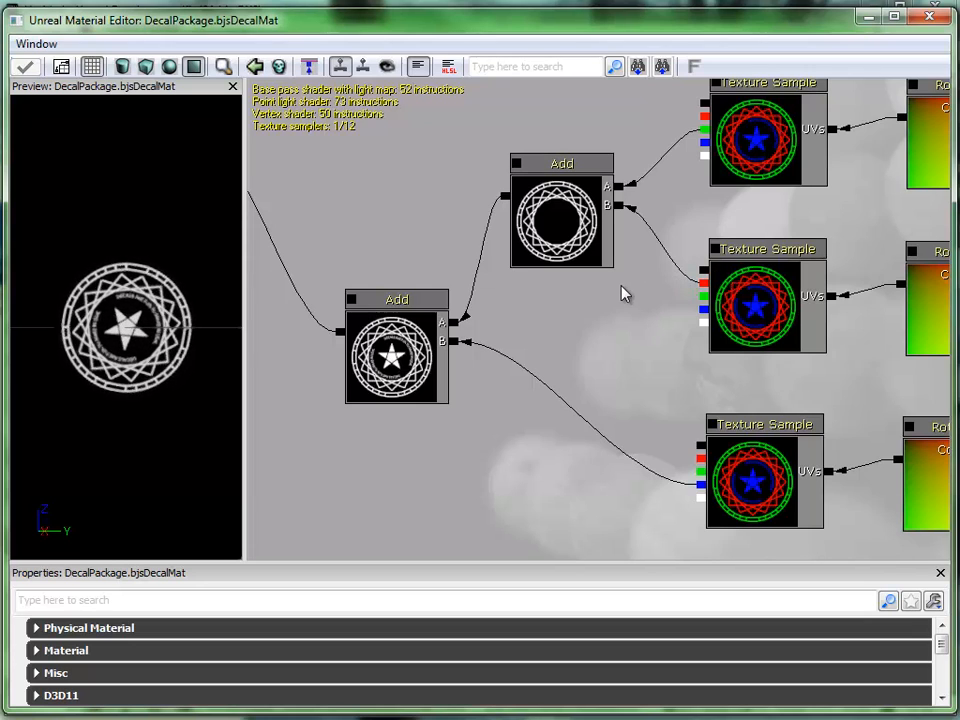
{"action": "left_click_drag", "start_coordinate": [673, 200], "coordinate": [471, 366]}
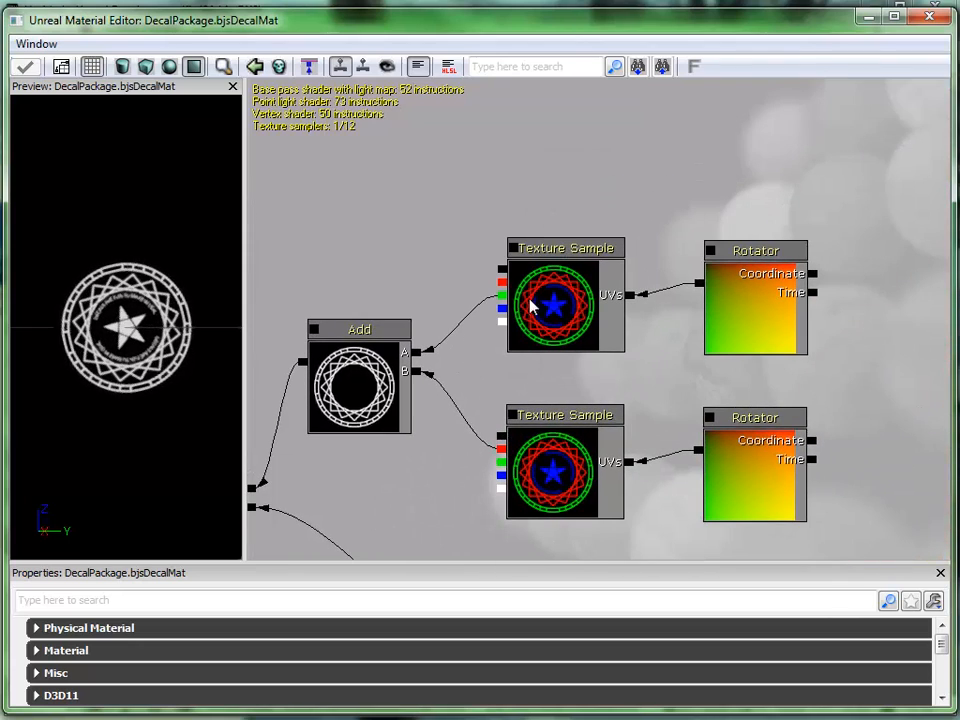
{"action": "left_click_drag", "start_coordinate": [595, 202], "coordinate": [533, 284]}
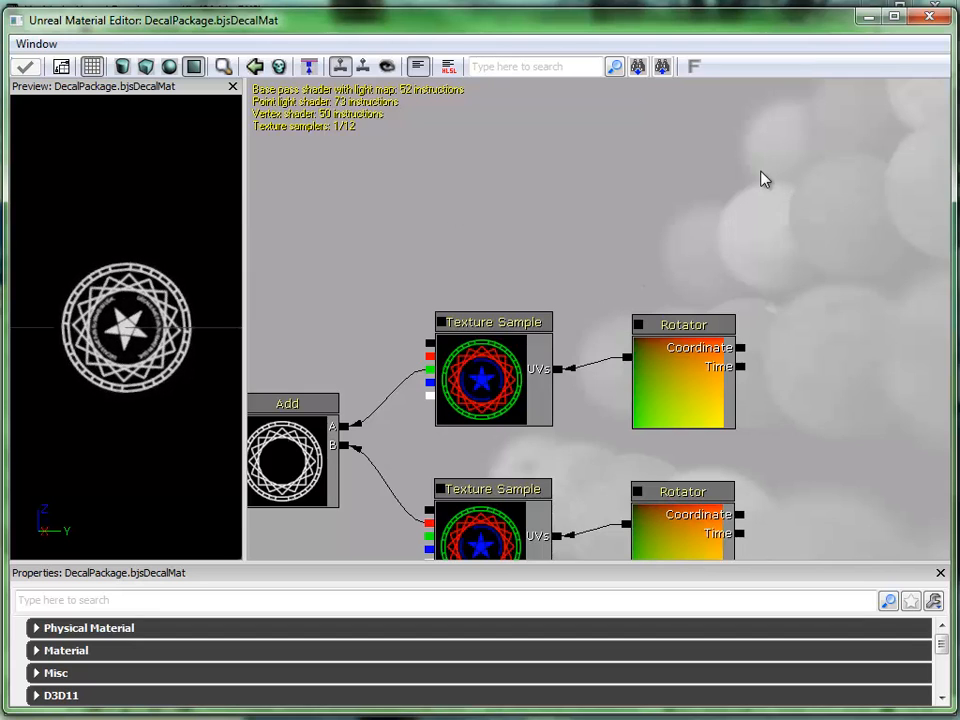
{"action": "left_click", "coordinate": [35, 45]}
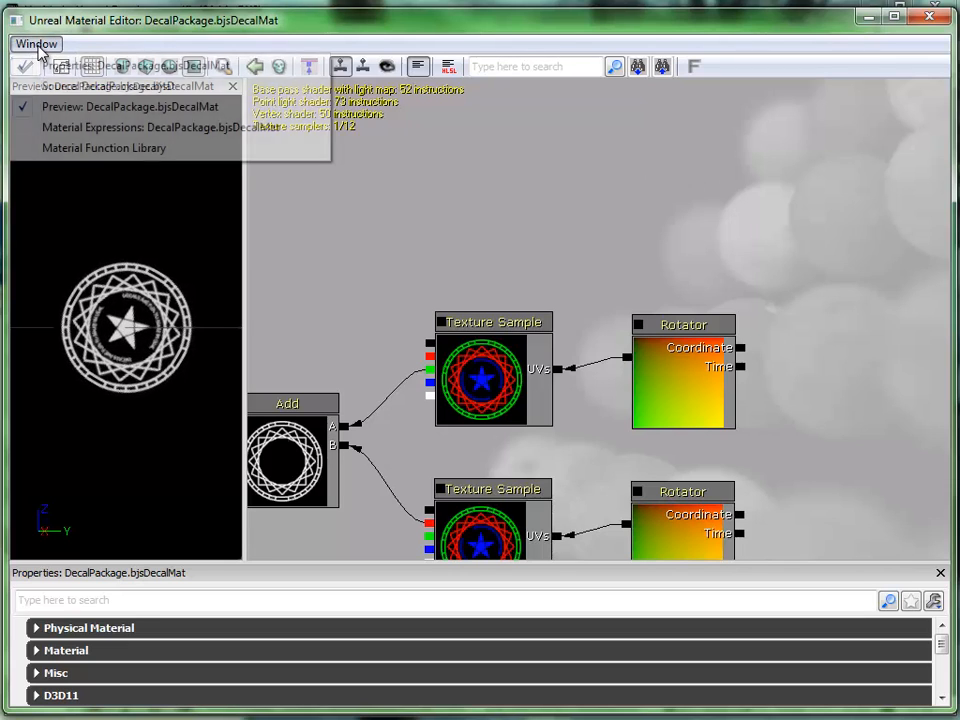
{"action": "left_click", "coordinate": [114, 128]}
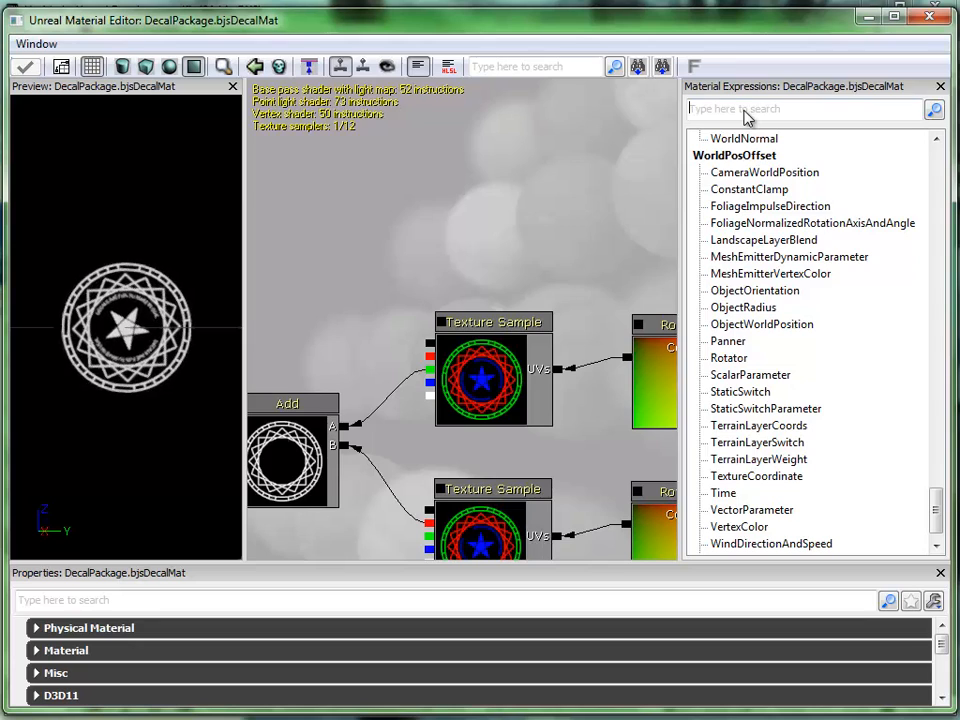
{"action": "type", "text": "consta"}
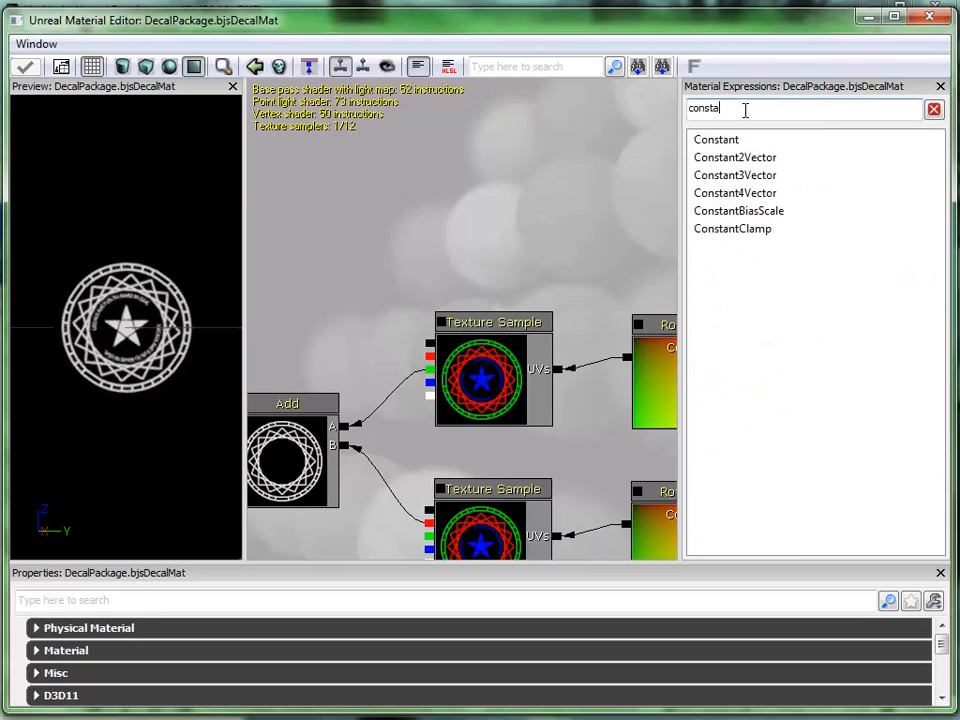
{"action": "left_click", "coordinate": [762, 180]}
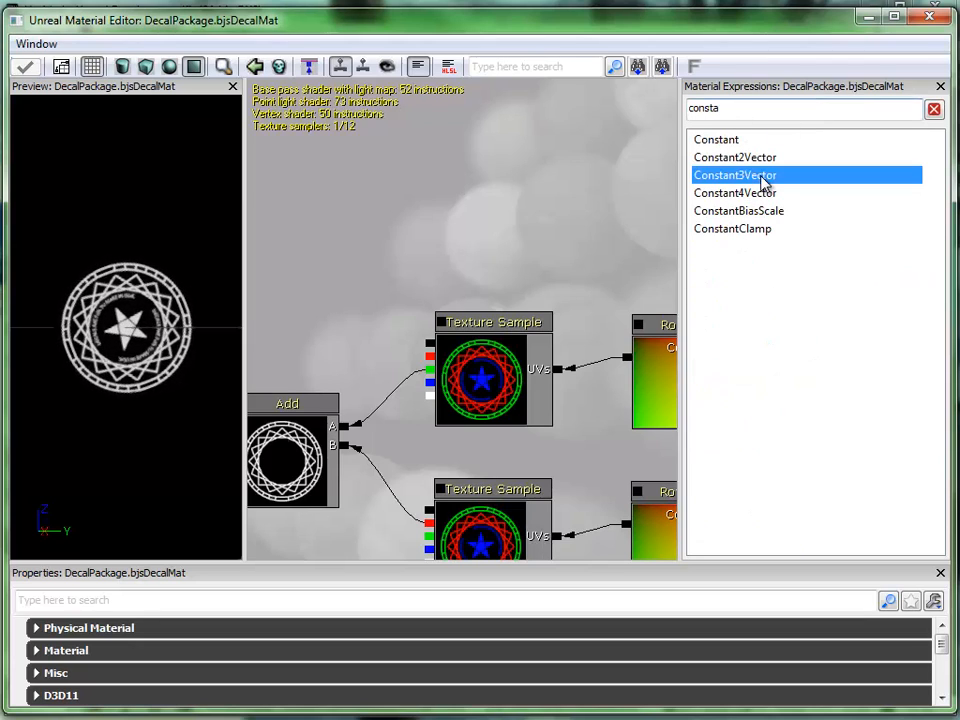
{"action": "left_click_drag", "start_coordinate": [508, 210], "coordinate": [510, 210]}
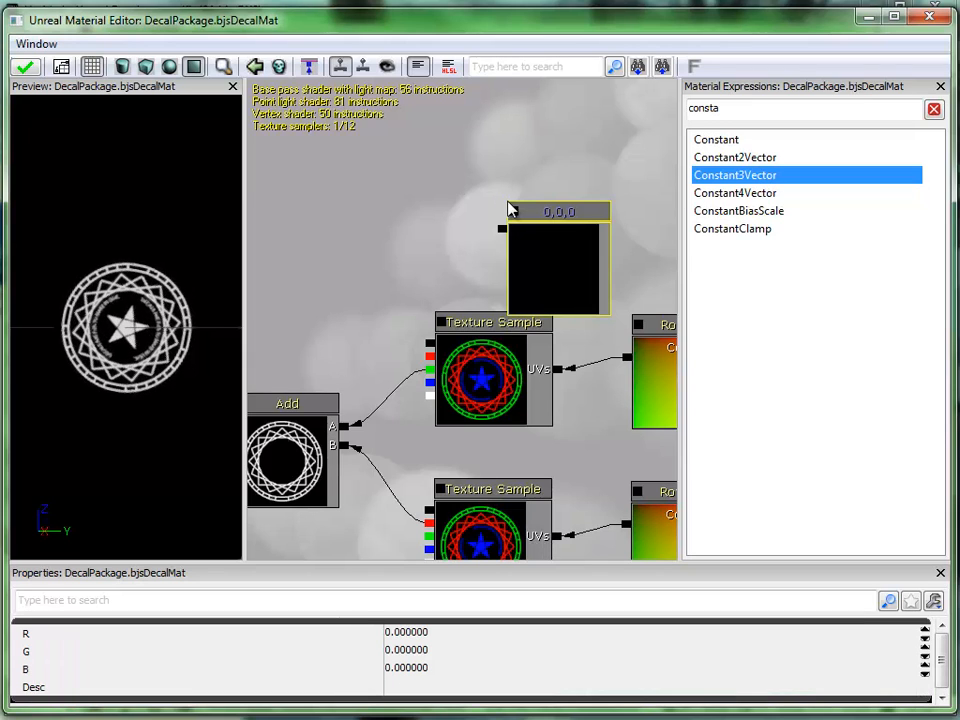
{"action": "left_click", "coordinate": [939, 85]}
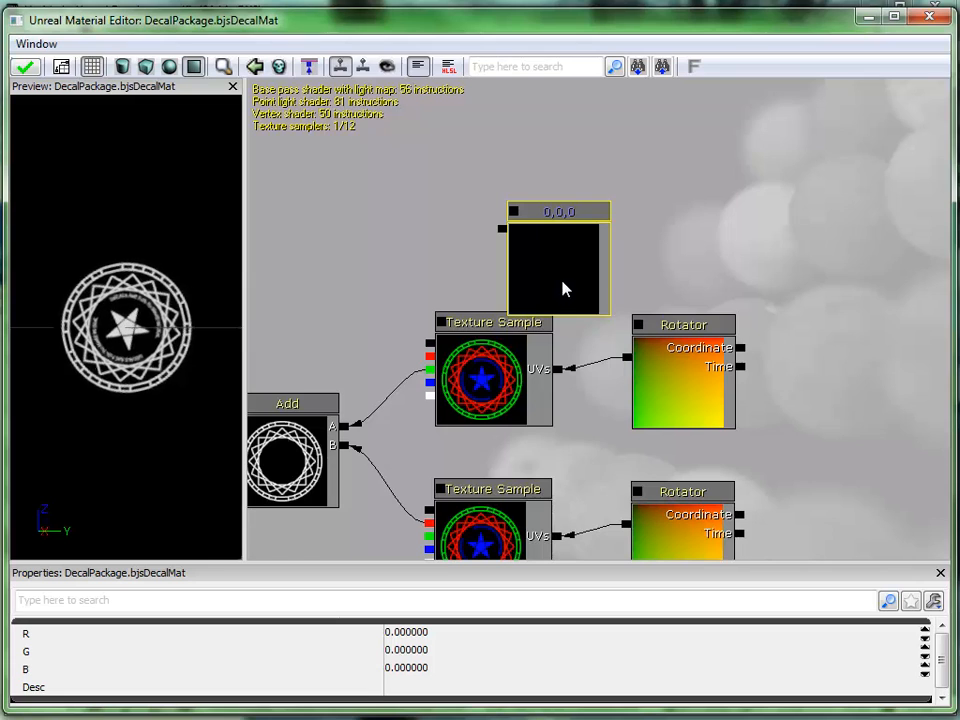
Move the new constant clear above the upper Texture Sample and set its R value to 1.
{"action": "left_click_drag", "start_coordinate": [563, 289], "coordinate": [490, 215], "text": "ctrl"}
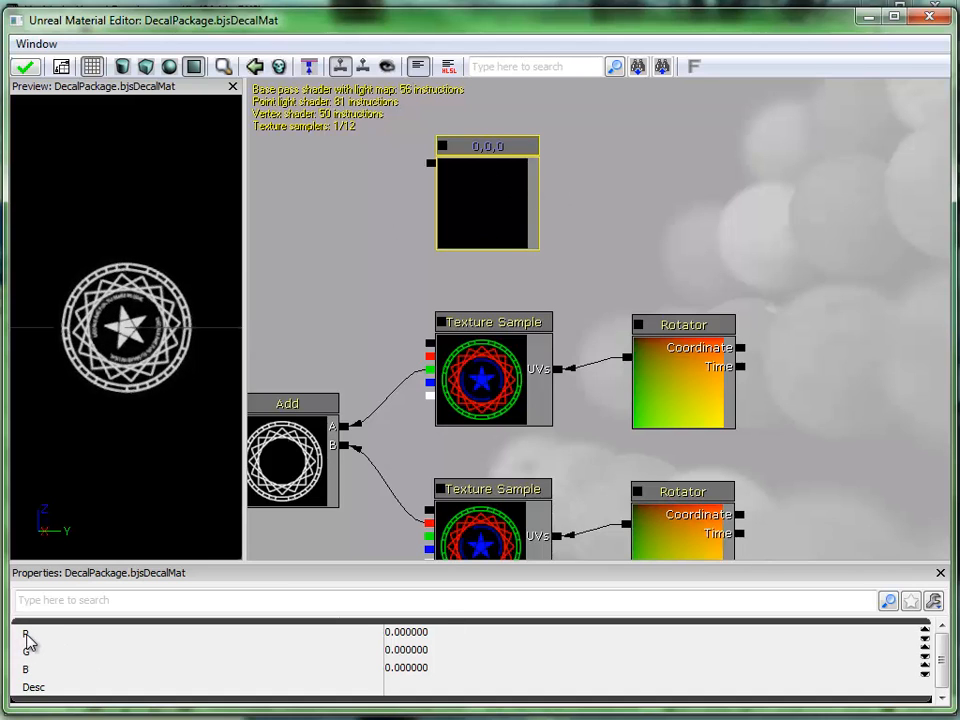
{"action": "left_click", "coordinate": [446, 640]}
{"action": "type", "text": "1"}
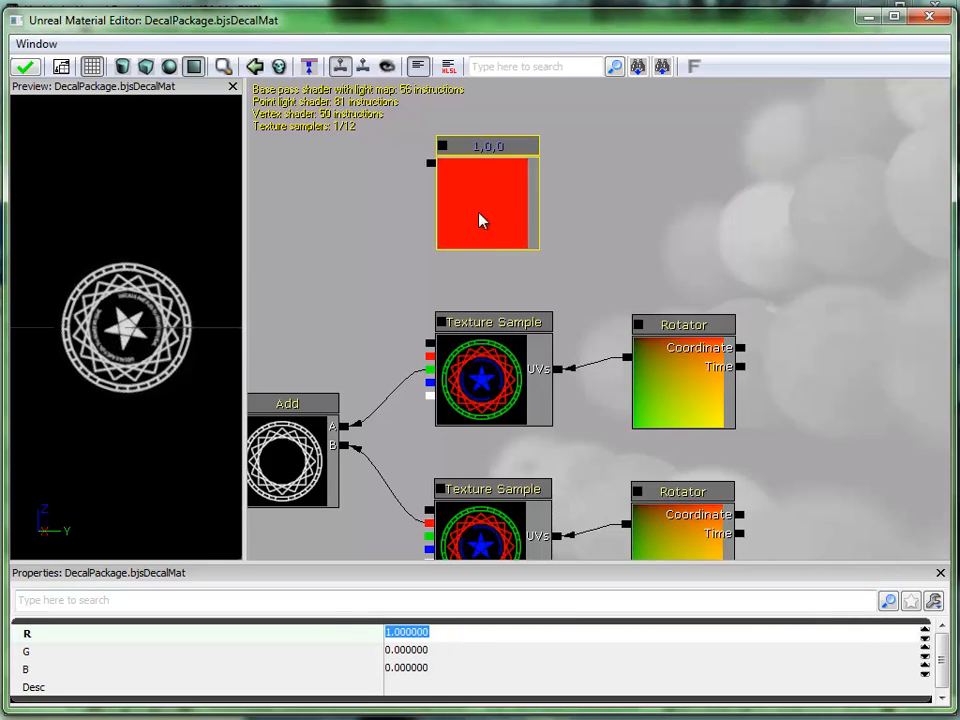
Move the red constant beside the lower Texture Sample, duplicate it, and place the copy above the upper Texture Sample.
{"action": "left_click_drag", "start_coordinate": [600, 272], "coordinate": [676, 184]}
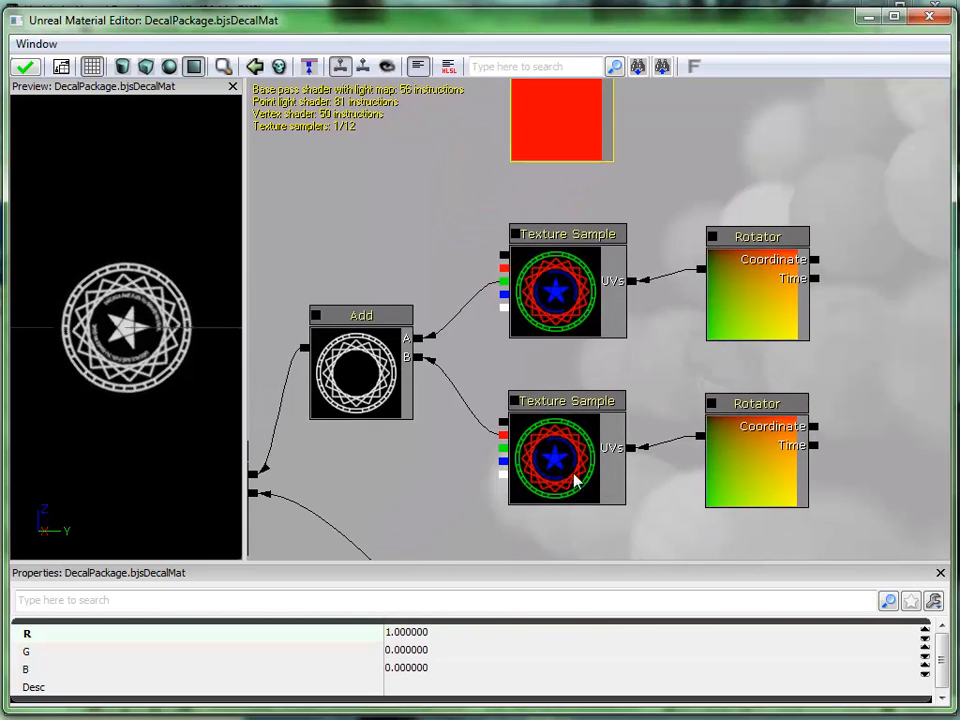
{"action": "left_click_drag", "start_coordinate": [566, 124], "coordinate": [436, 500]}
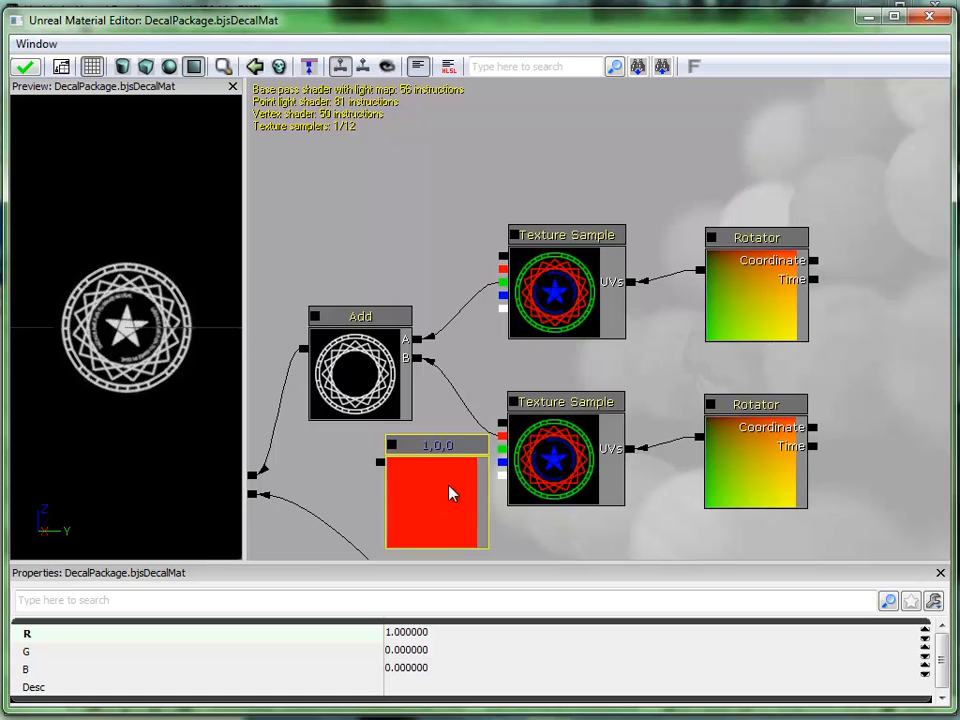
{"action": "key", "text": "ctrl+w"}
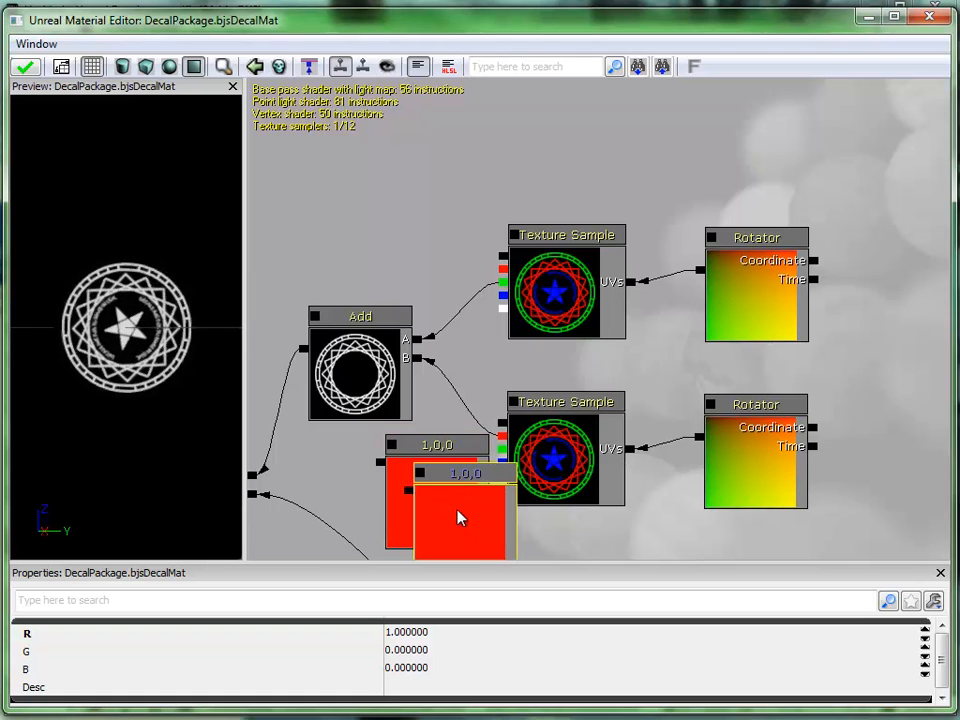
{"action": "left_click_drag", "start_coordinate": [461, 489], "coordinate": [559, 135]}
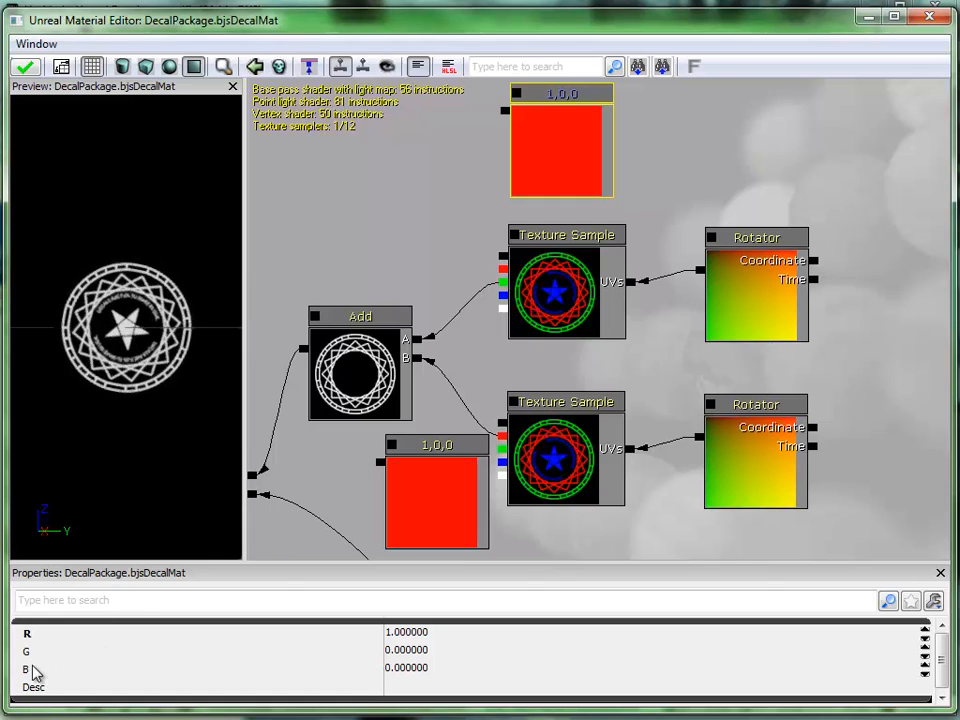
Make the copied constant above the upper Texture Sample green by setting R to 0 and G to 1.
{"action": "left_click", "coordinate": [442, 634]}
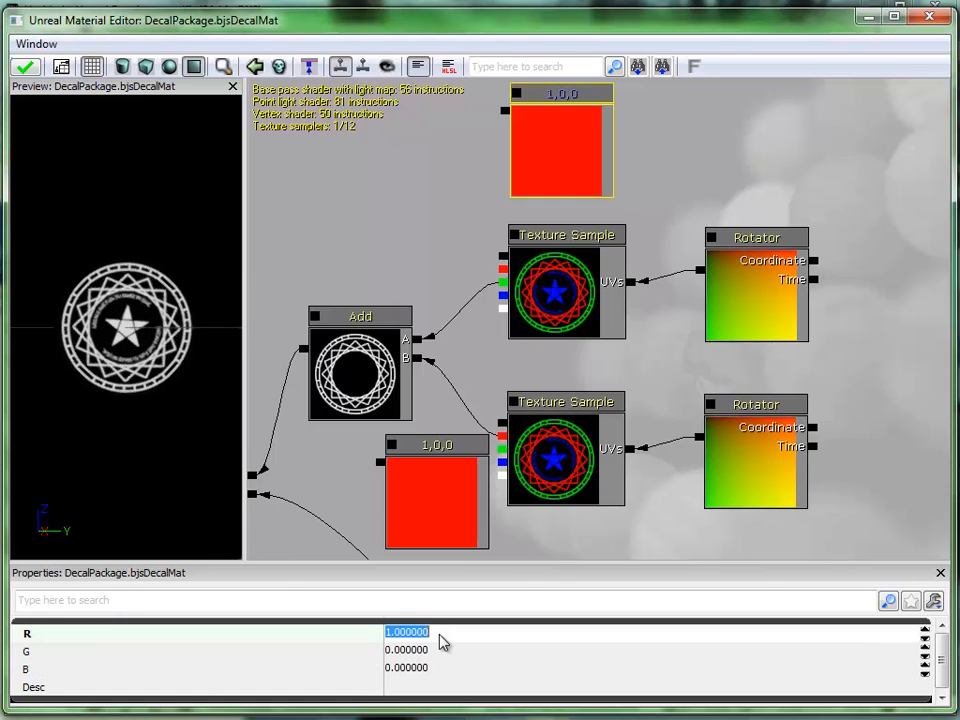
{"action": "type", "text": "0"}
{"action": "key", "text": "Return"}
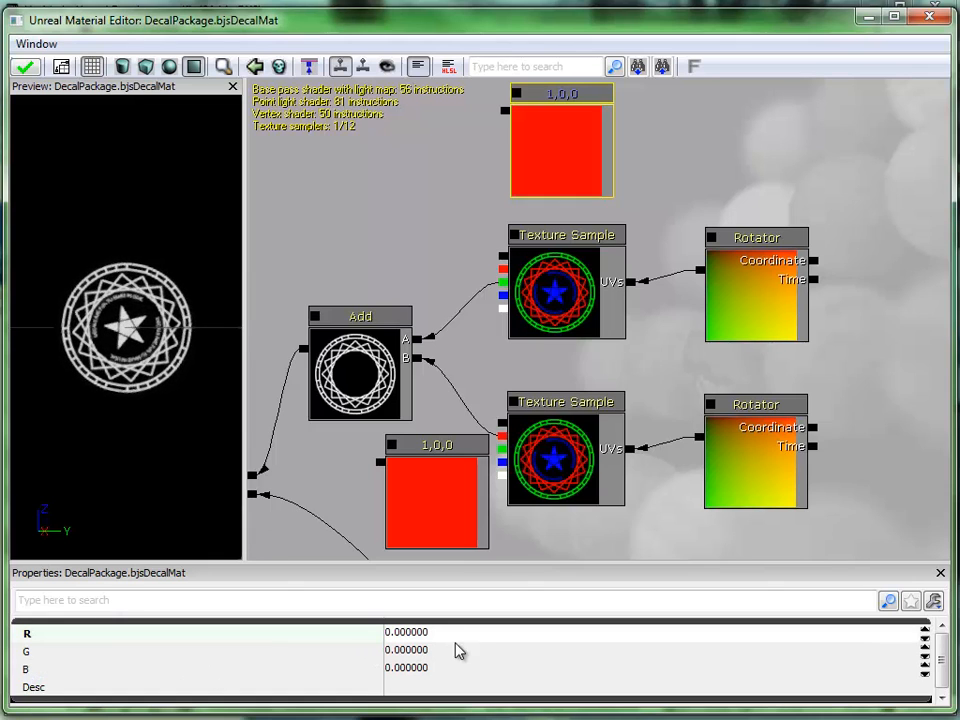
{"action": "left_click", "coordinate": [457, 651]}
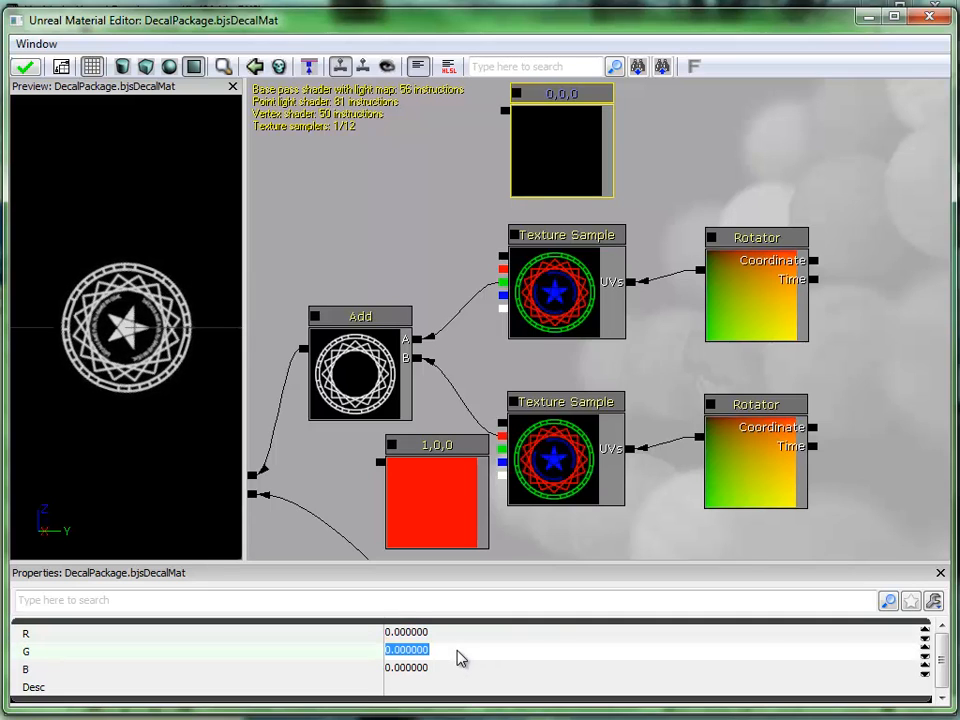
{"action": "type", "text": "1"}
{"action": "key", "text": "Return"}
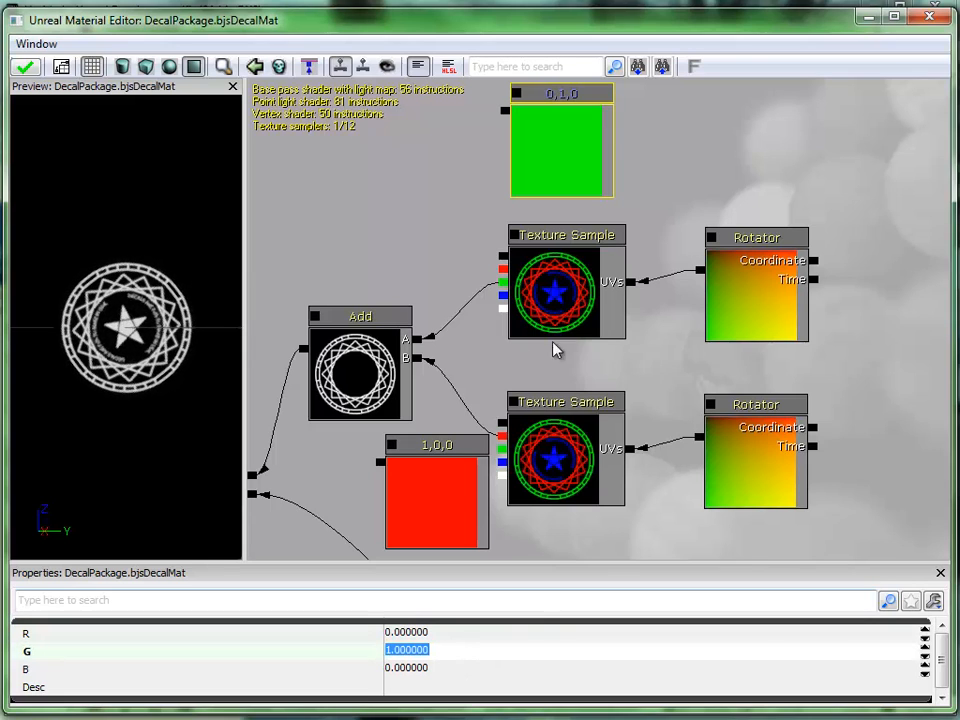
Connect the green constant to input A of the ring Add node and move that constant, its Texture Sample and Rotator farther from the Add.
{"action": "left_click_drag", "start_coordinate": [681, 163], "coordinate": [803, 203]}
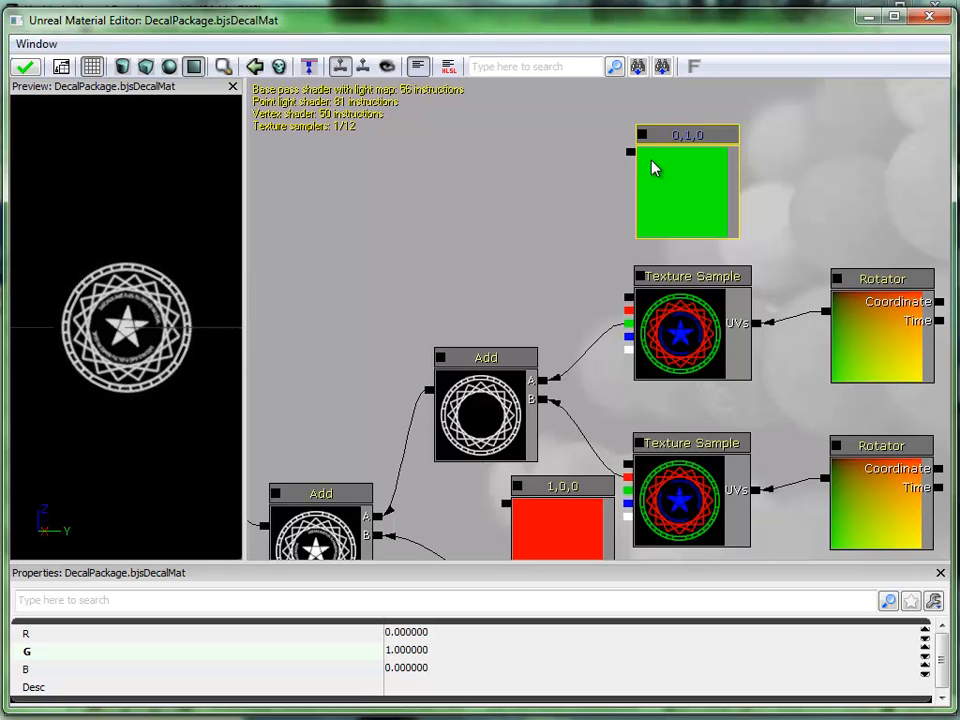
{"action": "left_click_drag", "start_coordinate": [631, 153], "coordinate": [560, 381]}
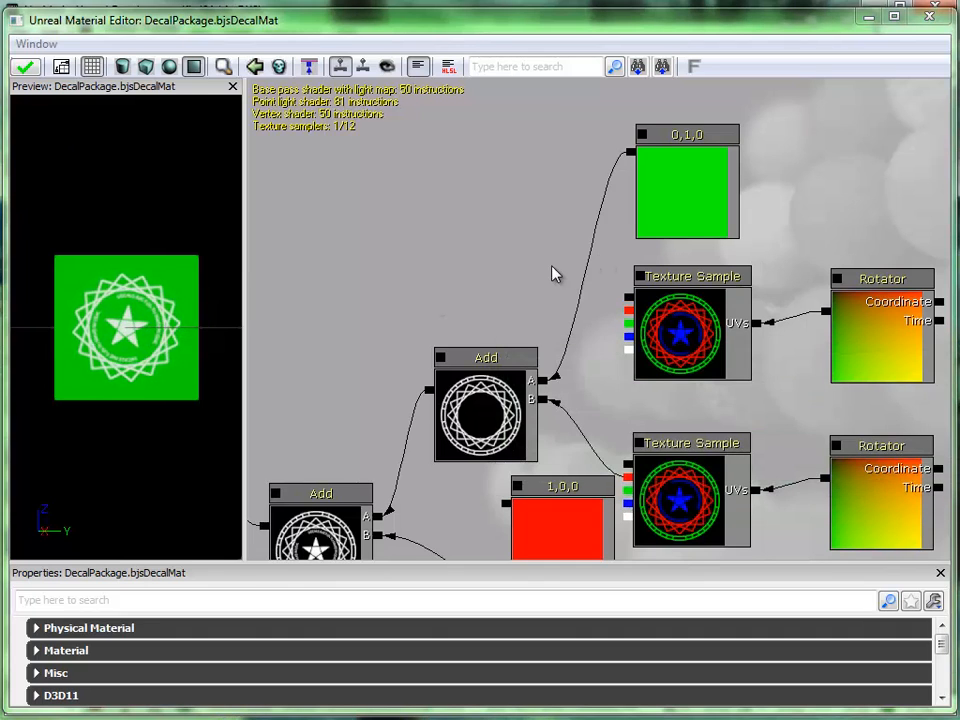
{"action": "left_click_drag", "start_coordinate": [553, 272], "coordinate": [383, 314]}
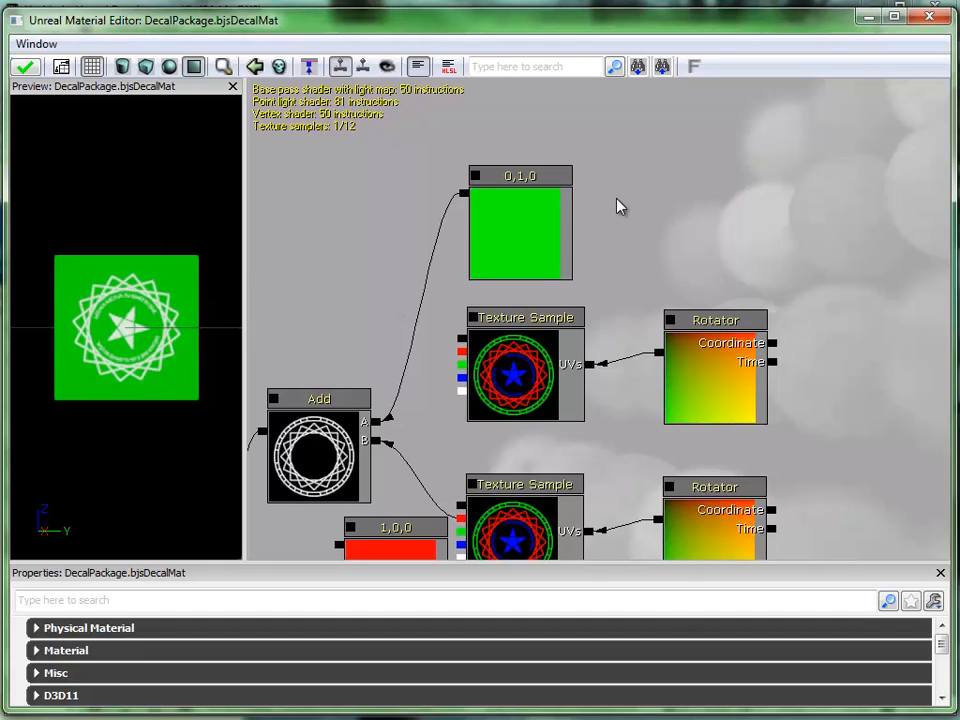
{"action": "left_click_drag", "start_coordinate": [740, 199], "coordinate": [470, 400], "text": "ctrl+alt"}
{"action": "left_click_drag", "start_coordinate": [518, 353], "coordinate": [656, 293]}
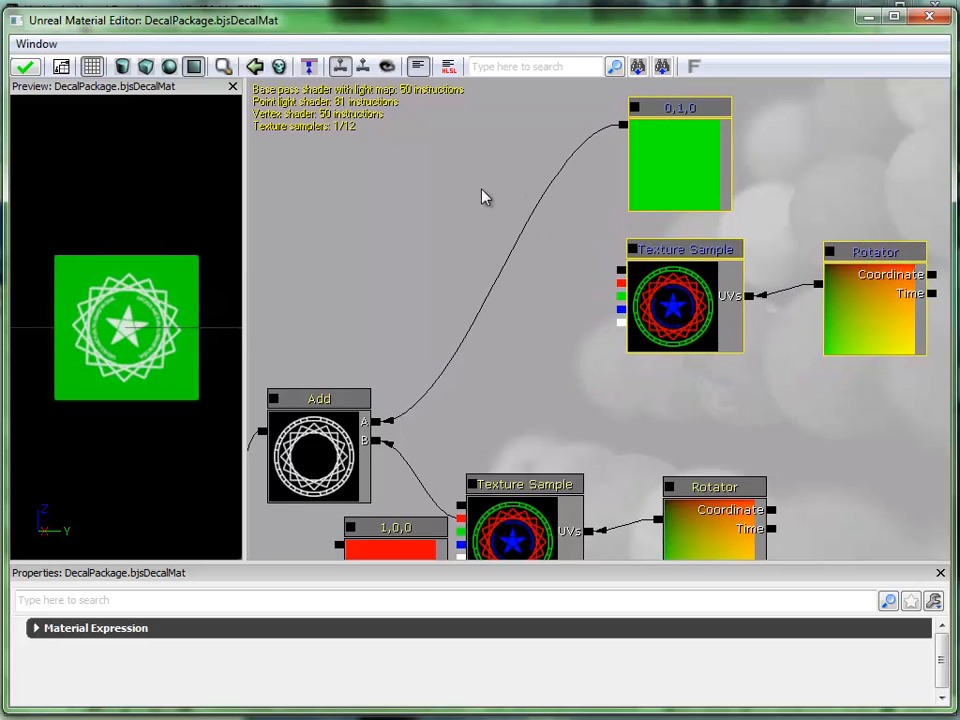
Add a Multiply node between the green constant and the ring Add node.
{"action": "left_click", "coordinate": [476, 227]}
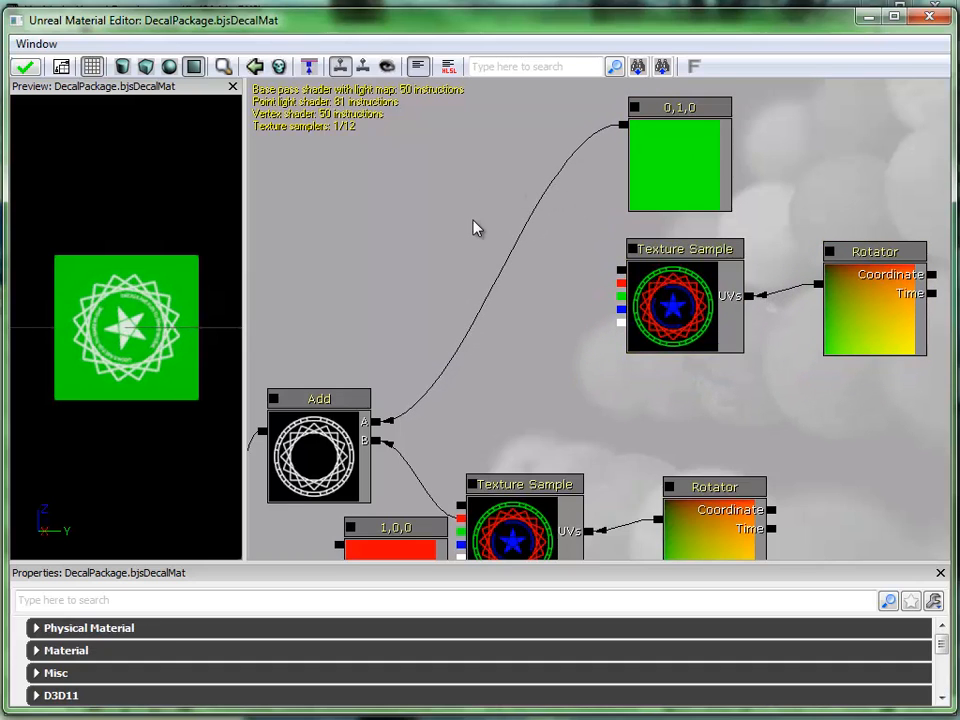
{"action": "right_click", "coordinate": [476, 176]}
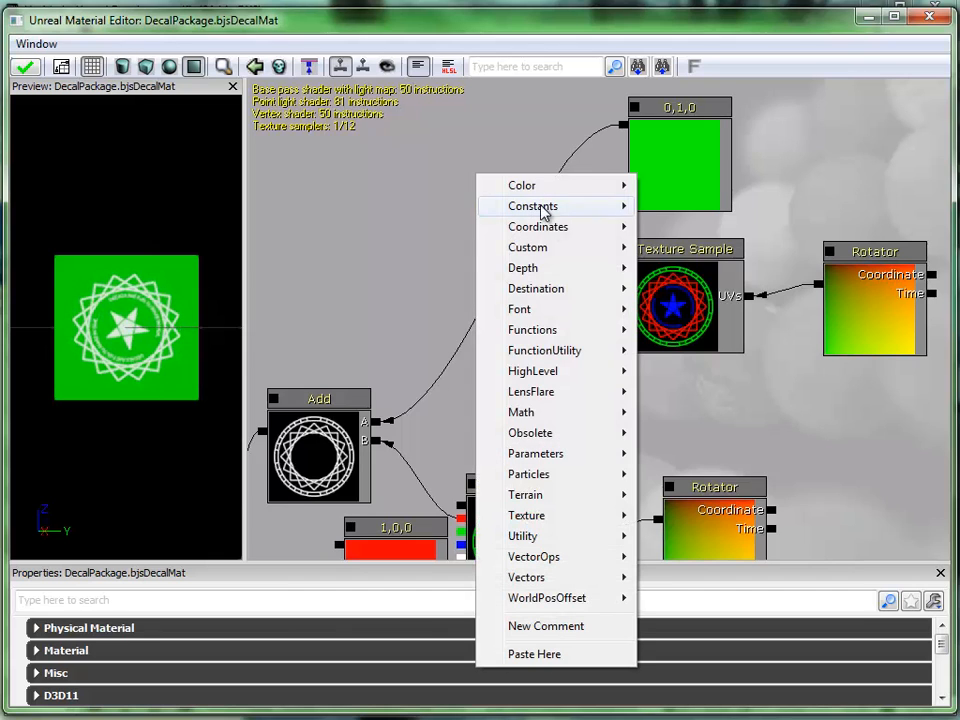
{"action": "mouse_move", "coordinate": [558, 421]}
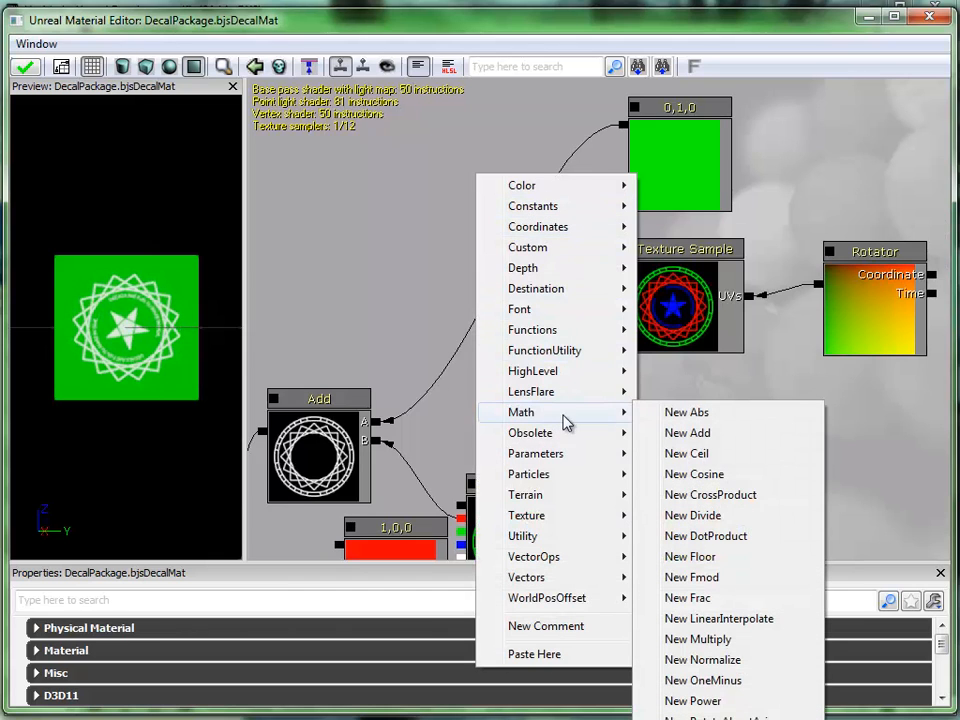
{"action": "left_click", "coordinate": [710, 640]}
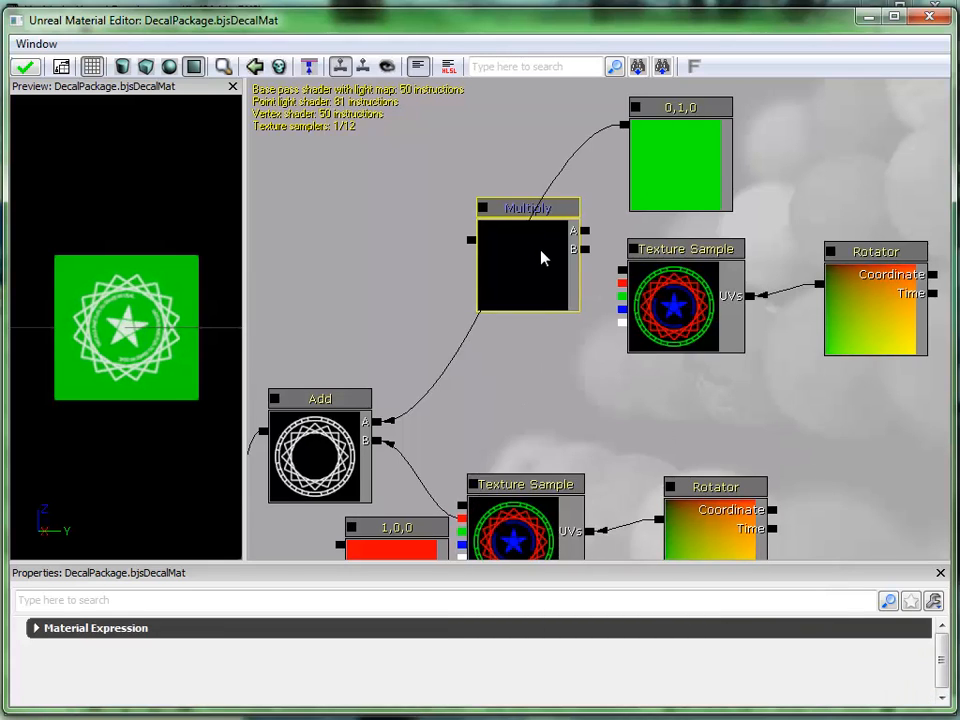
{"action": "left_click_drag", "start_coordinate": [542, 257], "coordinate": [511, 226]}
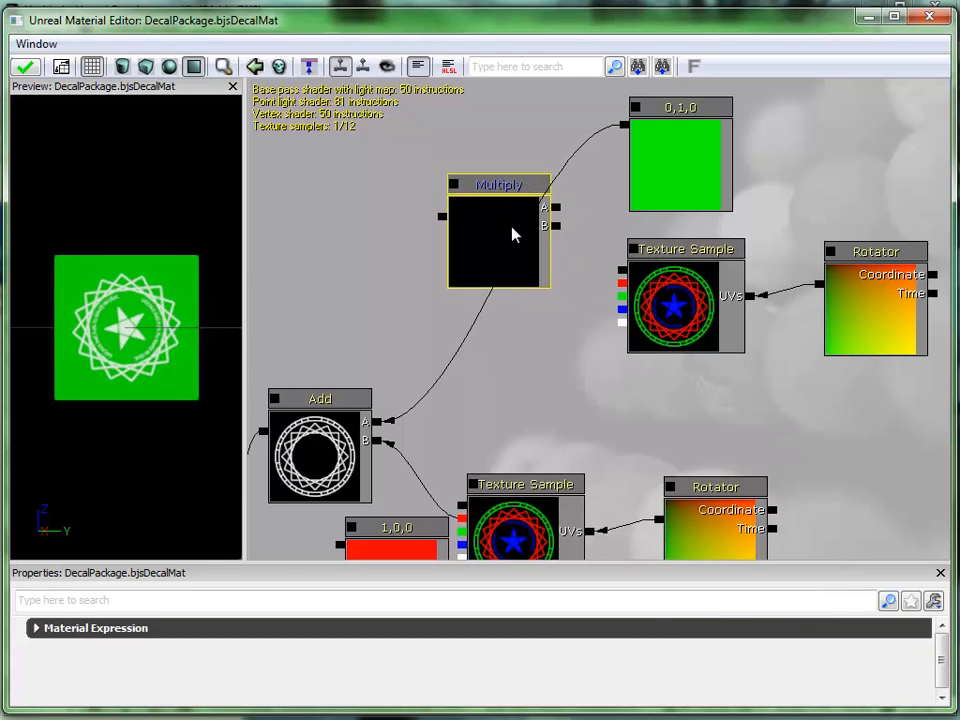
Multiply the green constant (A) by the upper Texture Sample's green channel (B) and feed the result into input A of the ring Add node.
{"action": "left_click", "coordinate": [624, 127]}
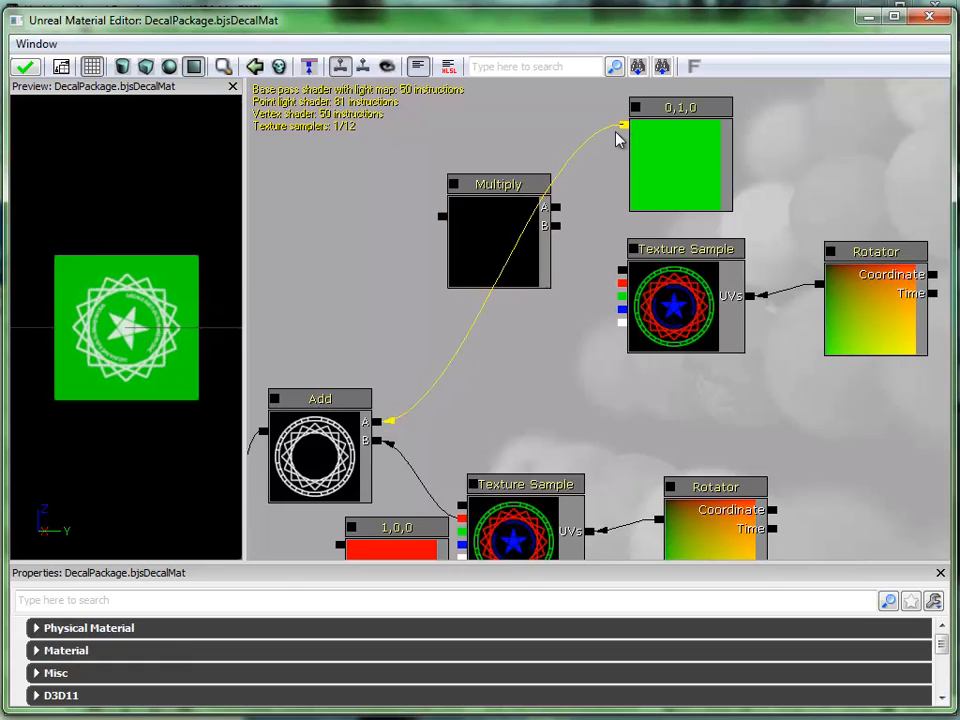
{"action": "left_click_drag", "start_coordinate": [622, 127], "coordinate": [556, 210]}
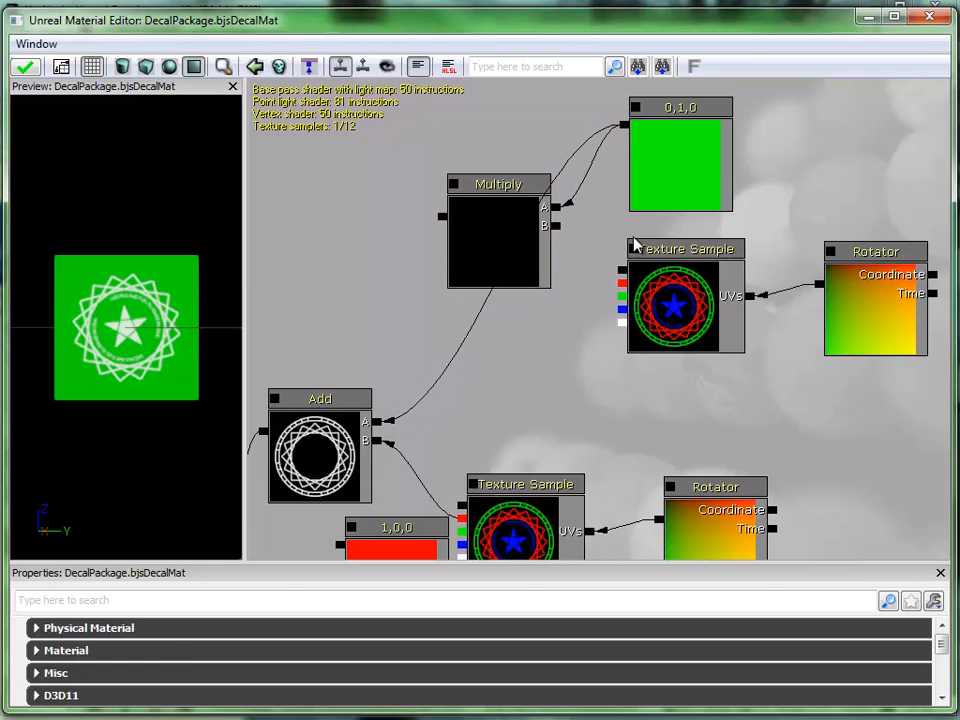
{"action": "left_click_drag", "start_coordinate": [620, 298], "coordinate": [556, 226]}
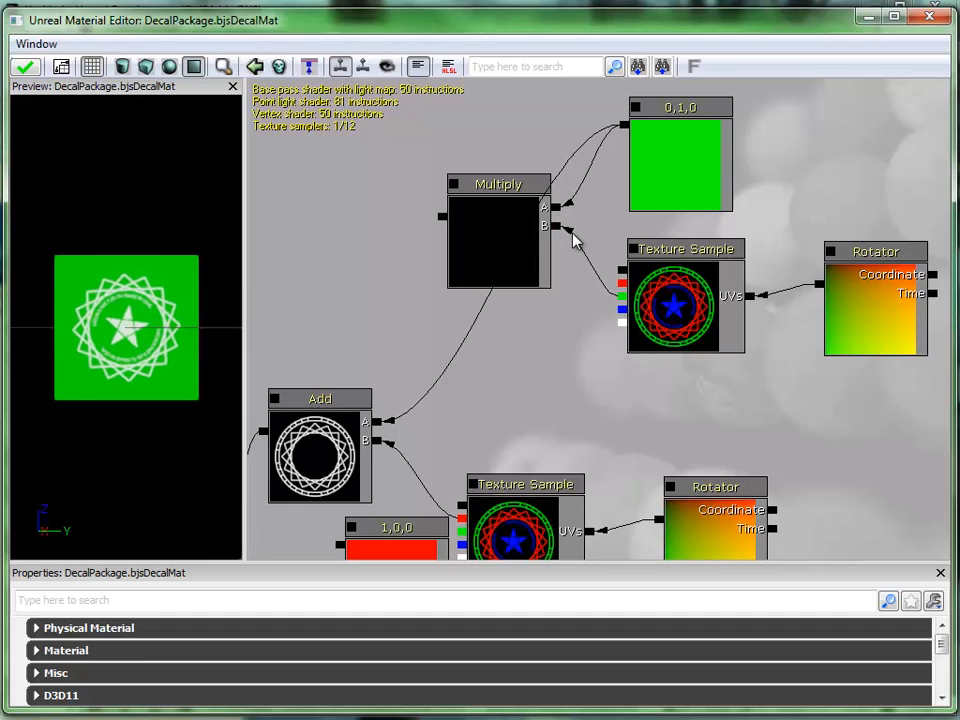
{"action": "left_click_drag", "start_coordinate": [443, 222], "coordinate": [381, 426]}
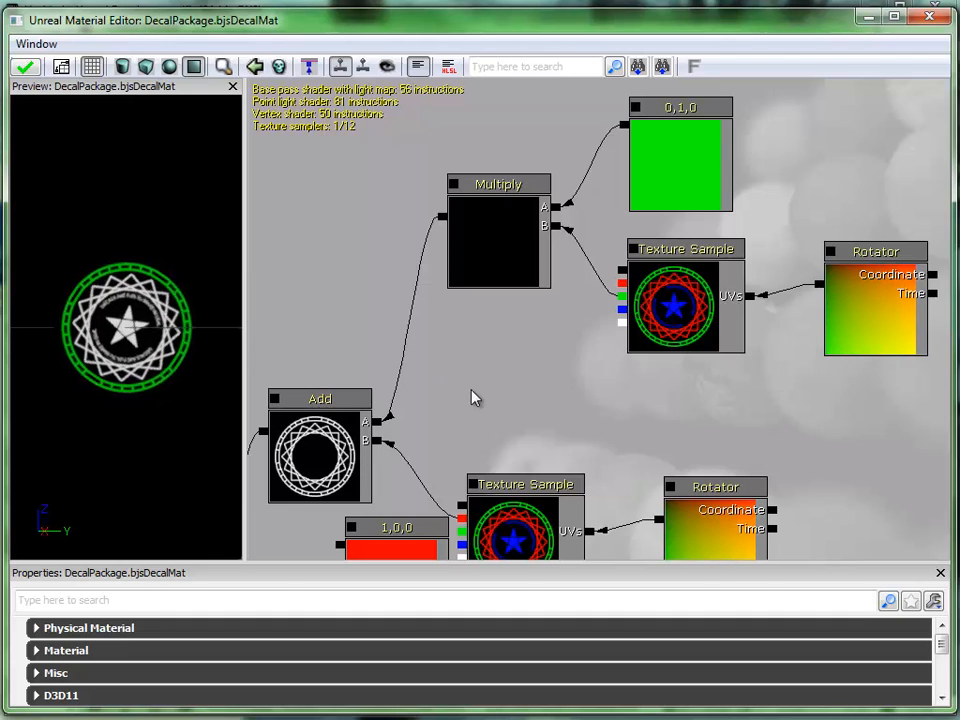
Place the red constant above the middle Texture Sample and move the lowest Texture Sample and its Rotator farther down.
{"action": "left_click_drag", "start_coordinate": [474, 398], "coordinate": [550, 187]}
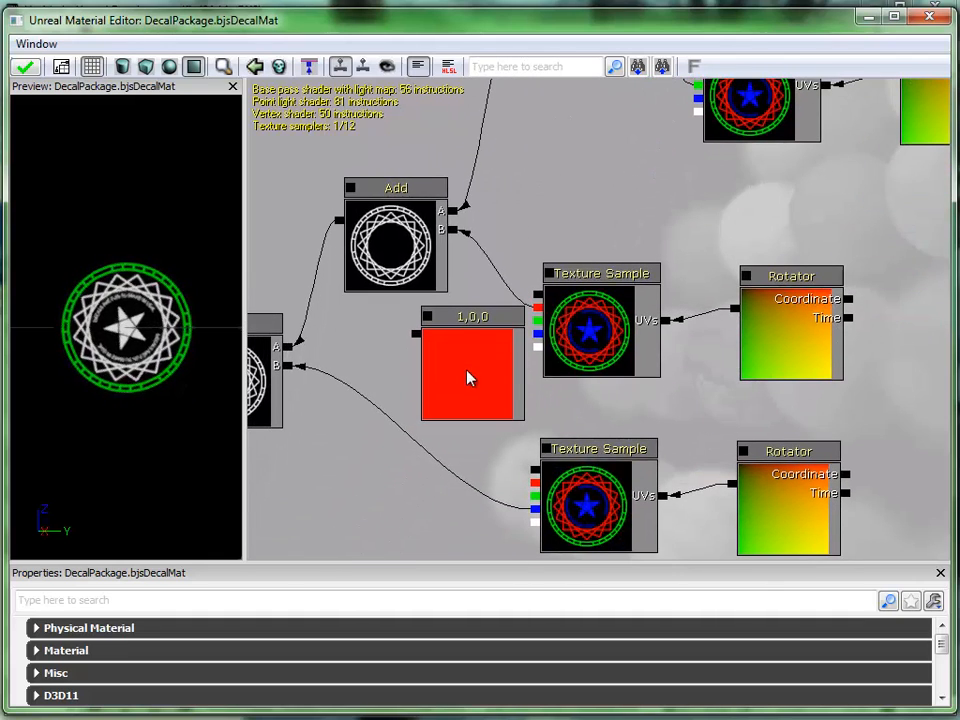
{"action": "left_click_drag", "start_coordinate": [470, 378], "coordinate": [579, 213]}
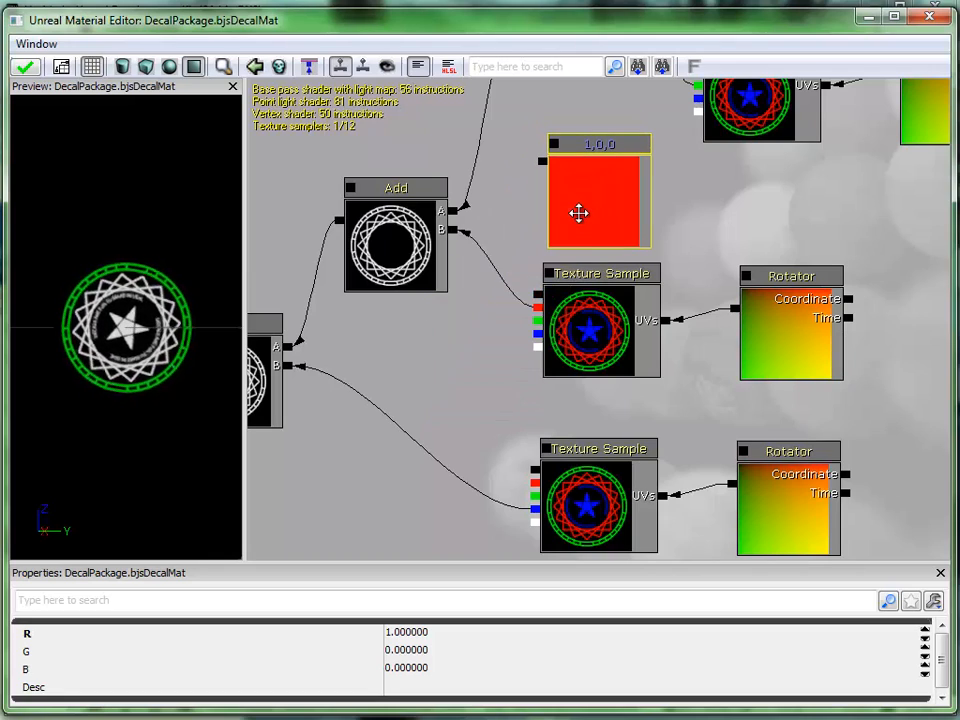
{"action": "left_click_drag", "start_coordinate": [493, 380], "coordinate": [739, 482]}
{"action": "left_click_drag", "start_coordinate": [527, 420], "coordinate": [519, 542], "text": "ctrl"}
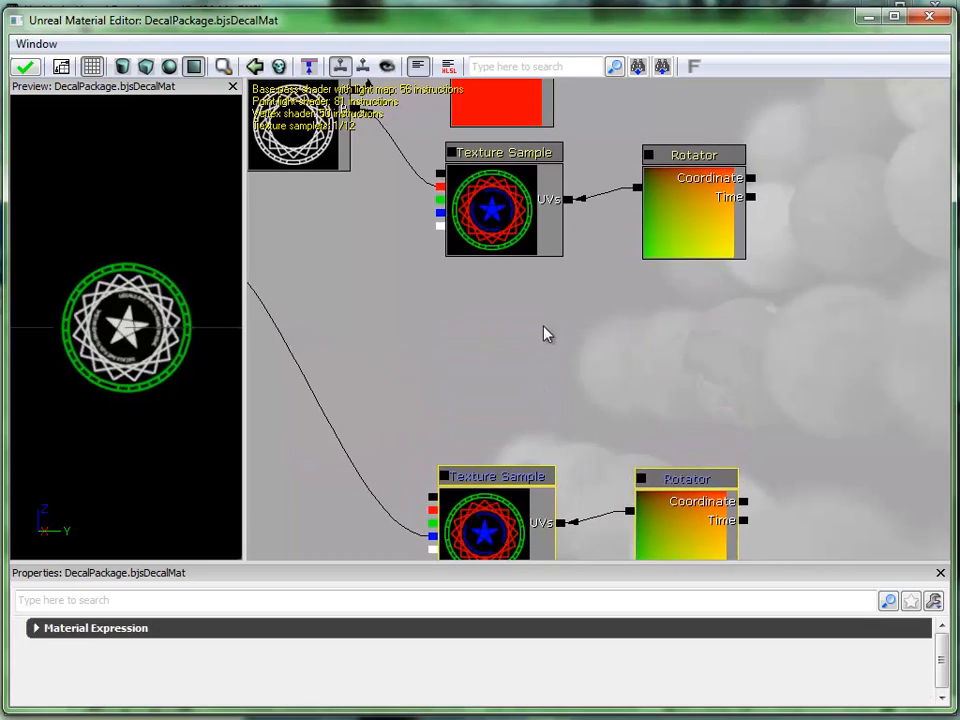
Move the red constant, its Texture Sample and Rotator together farther from the ring Add node to make room between them.
{"action": "left_click_drag", "start_coordinate": [544, 334], "coordinate": [548, 443]}
{"action": "scroll", "coordinate": [548, 443], "scroll_direction": "down", "scroll_amount": 3}
{"action": "left_click_drag", "start_coordinate": [559, 495], "coordinate": [549, 521]}
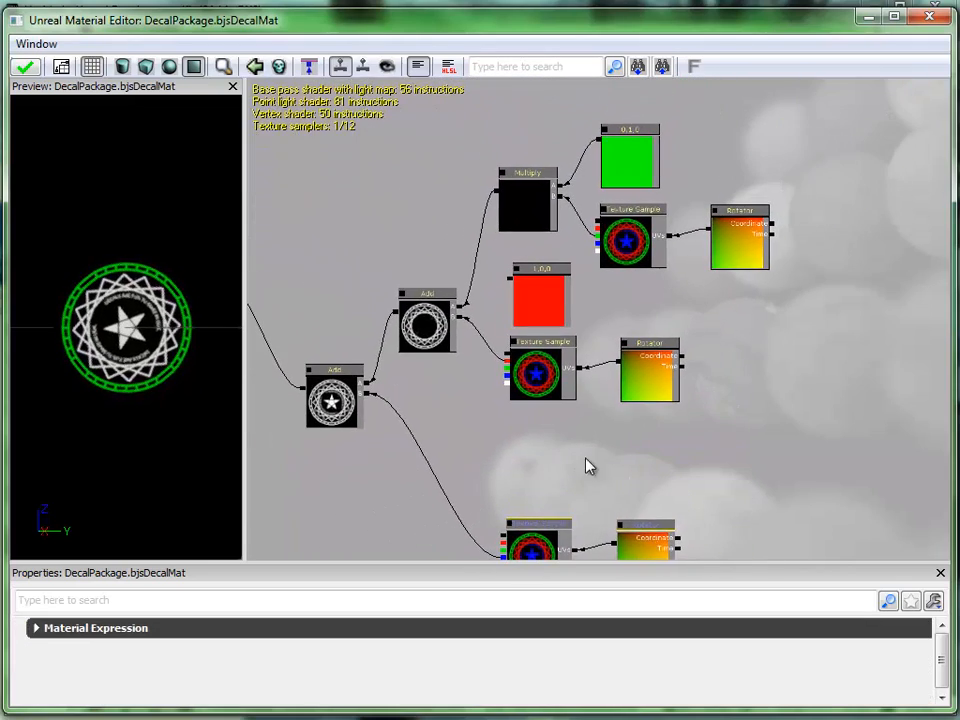
{"action": "left_click_drag", "start_coordinate": [521, 471], "coordinate": [677, 324], "text": "ctrl+alt"}
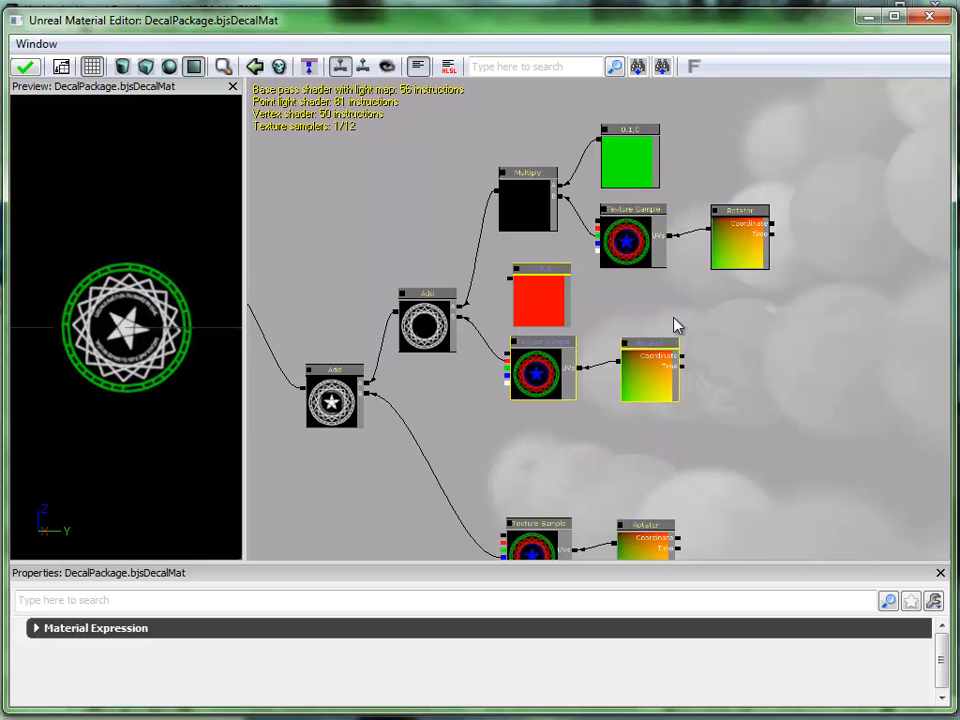
{"action": "left_click_drag", "start_coordinate": [556, 373], "coordinate": [668, 433], "text": "ctrl"}
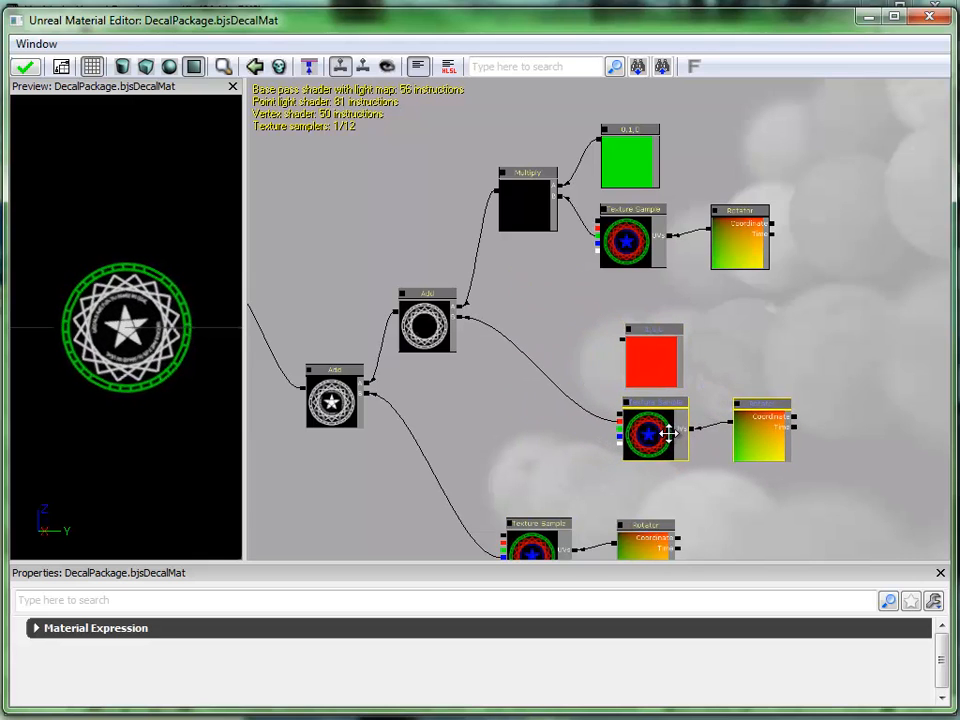
Add a Multiply node combining the red constant with the middle Texture Sample's red channel, and make it the only source for the ring Add's input B.
{"action": "left_click", "coordinate": [517, 388]}
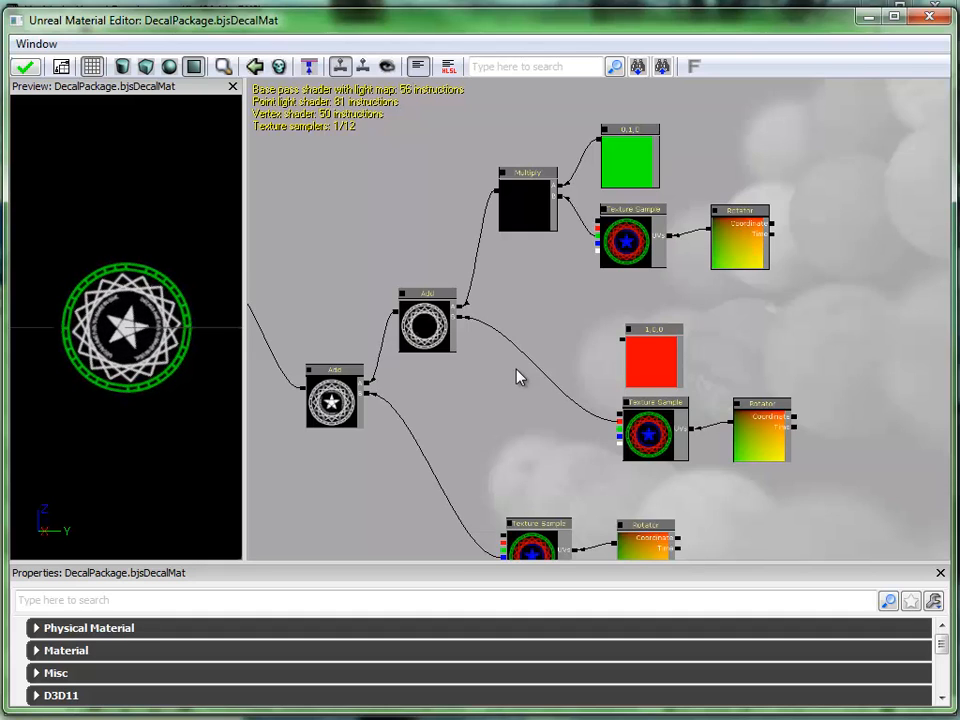
{"action": "left_click", "coordinate": [517, 377]}
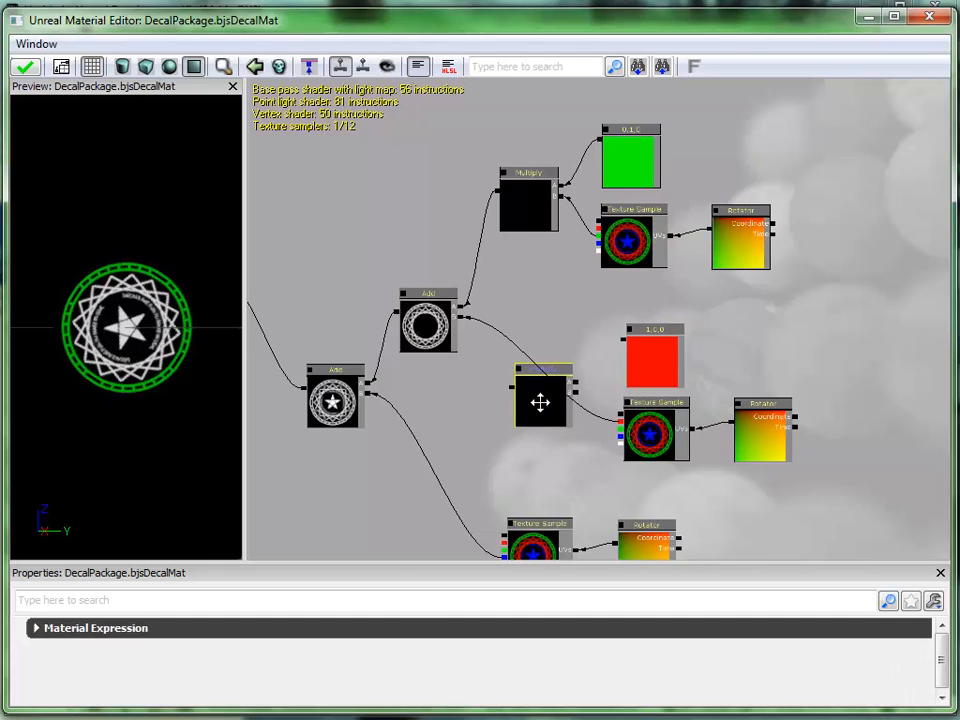
{"action": "left_click_drag", "start_coordinate": [542, 401], "coordinate": [548, 382], "text": "ctrl"}
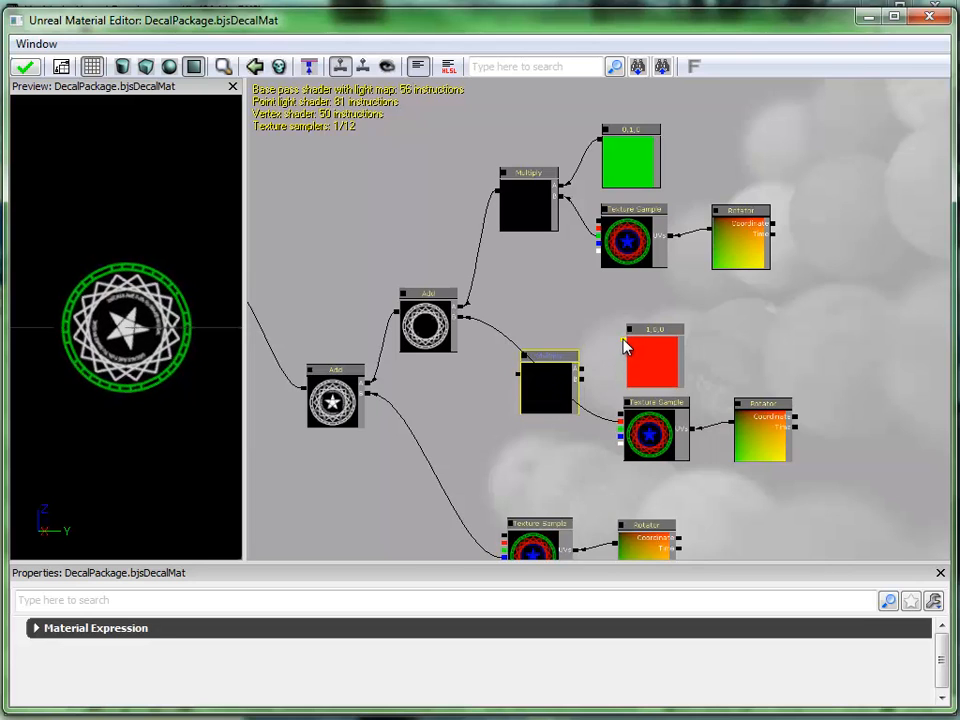
{"action": "left_click_drag", "start_coordinate": [625, 346], "coordinate": [587, 377]}
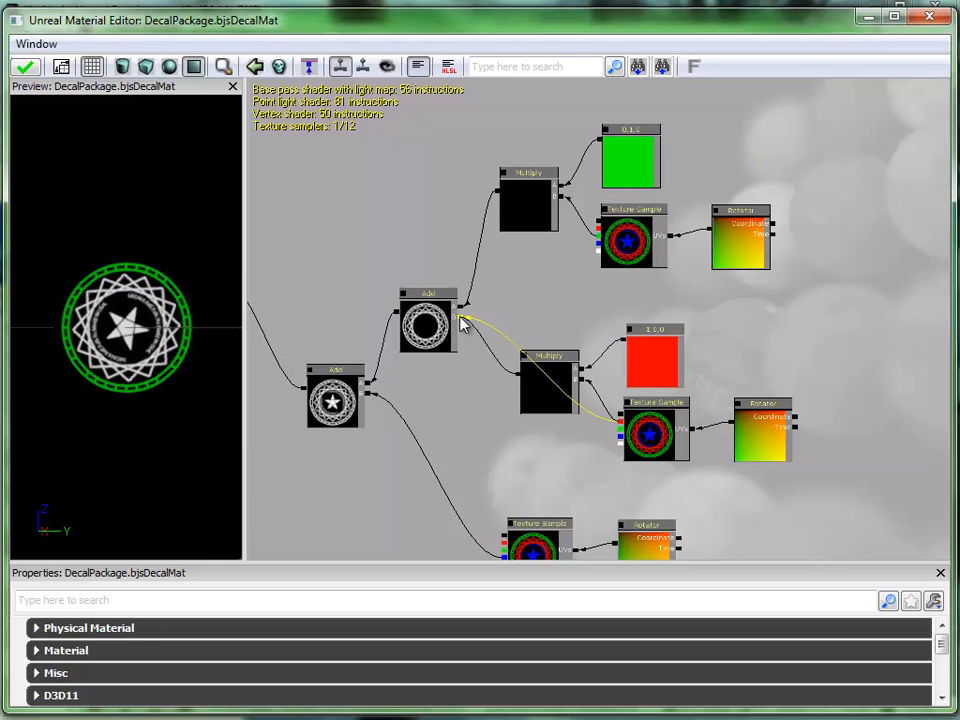
{"action": "left_click_drag", "start_coordinate": [465, 324], "coordinate": [464, 320]}
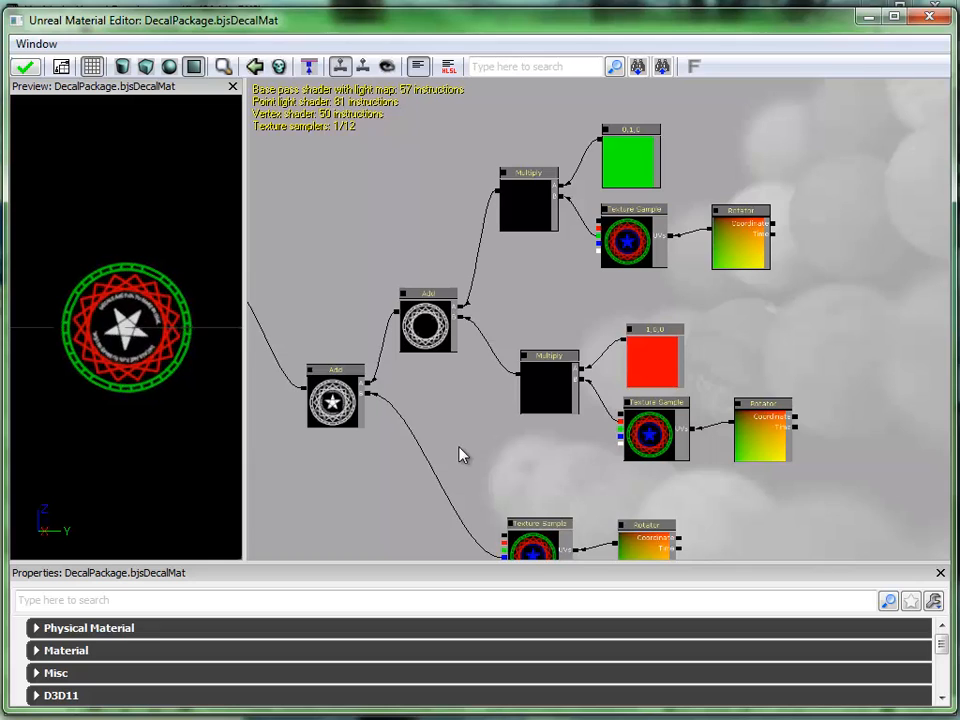
Move the lowest Texture Sample and its Rotator farther down to leave space above them for a constant.
{"action": "left_click_drag", "start_coordinate": [516, 484], "coordinate": [548, 308]}
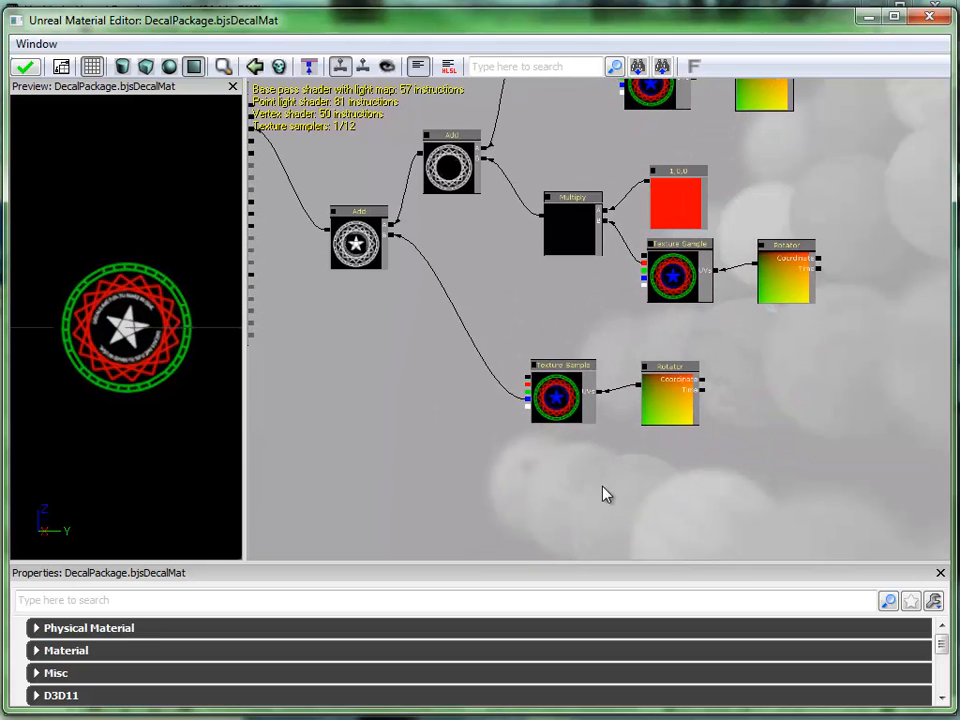
{"action": "left_click_drag", "start_coordinate": [557, 504], "coordinate": [702, 382], "text": "ctrl+alt"}
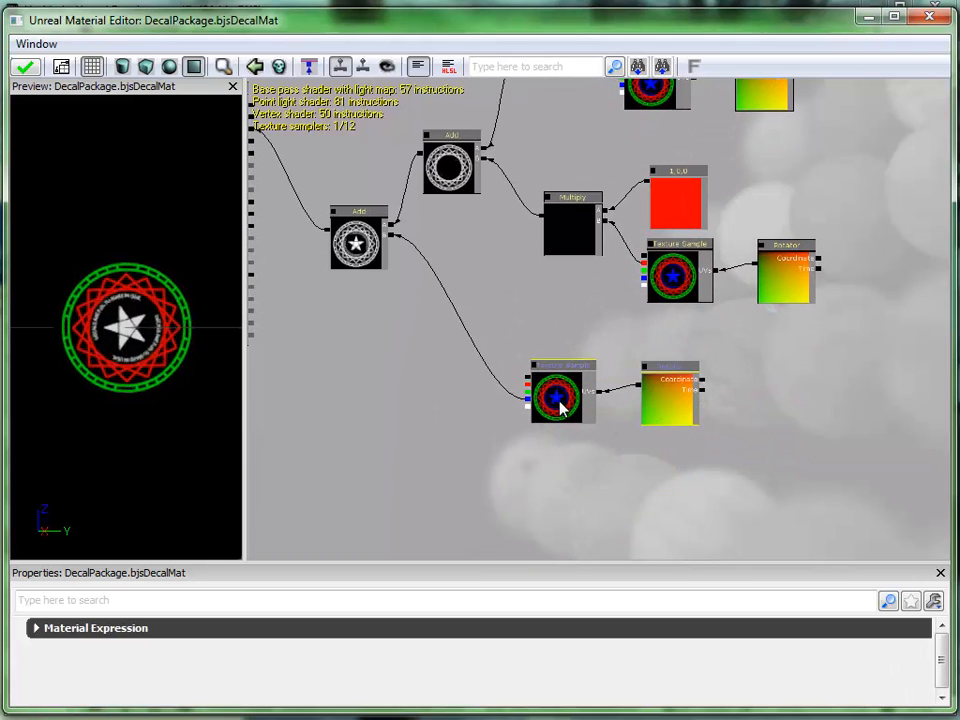
{"action": "left_click_drag", "start_coordinate": [562, 405], "coordinate": [570, 465]}
Duplicate the red constant and place the copy directly above the lowest Texture Sample.
{"action": "left_click", "coordinate": [676, 211]}
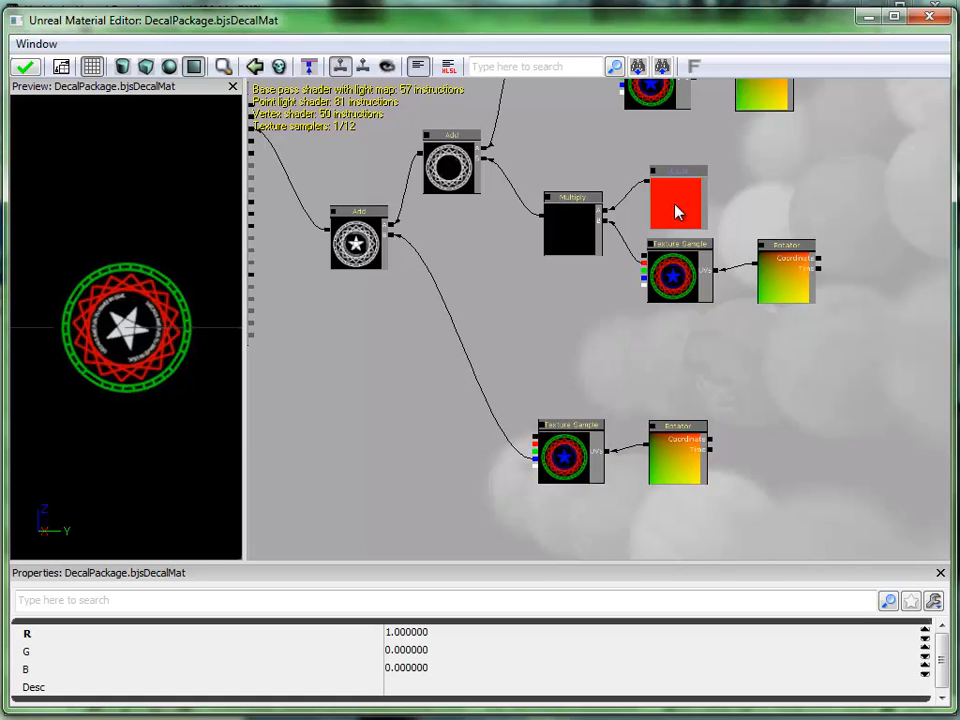
{"action": "left_click_drag", "start_coordinate": [677, 204], "coordinate": [678, 206]}
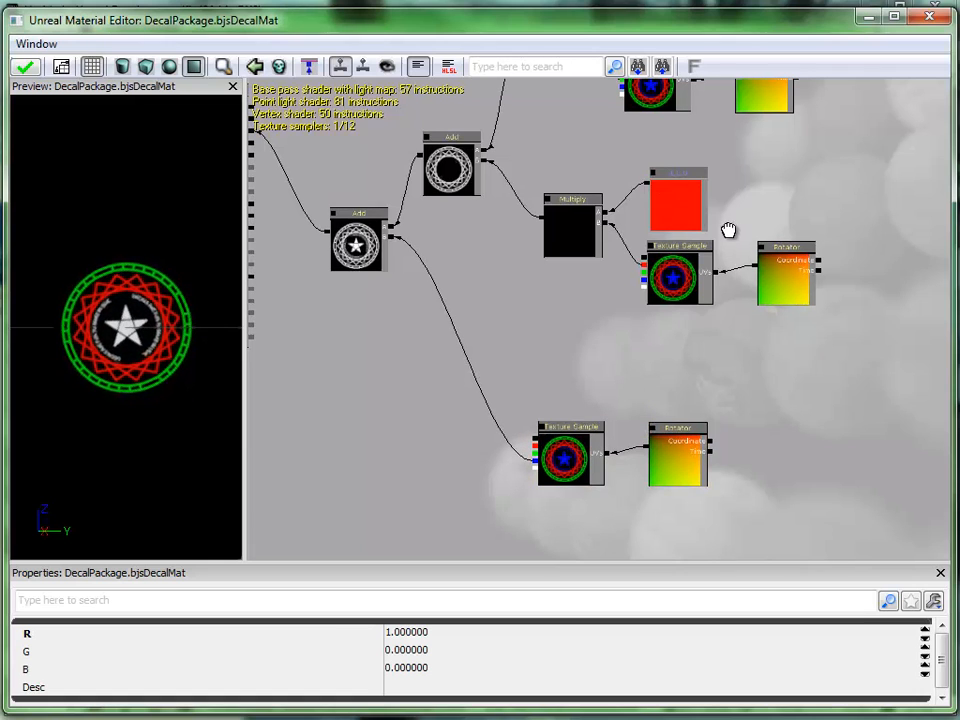
{"action": "scroll", "coordinate": [728, 231], "scroll_direction": "up", "scroll_amount": 2}
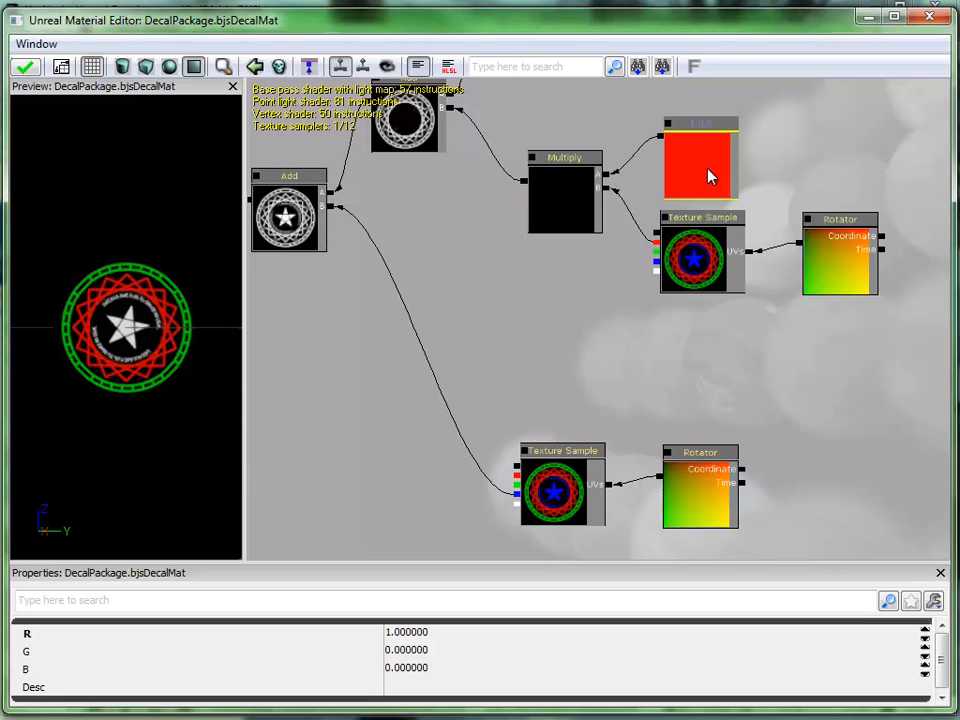
{"action": "key", "text": "ctrl+w"}
{"action": "left_click_drag", "start_coordinate": [716, 204], "coordinate": [555, 379], "text": "ctrl"}
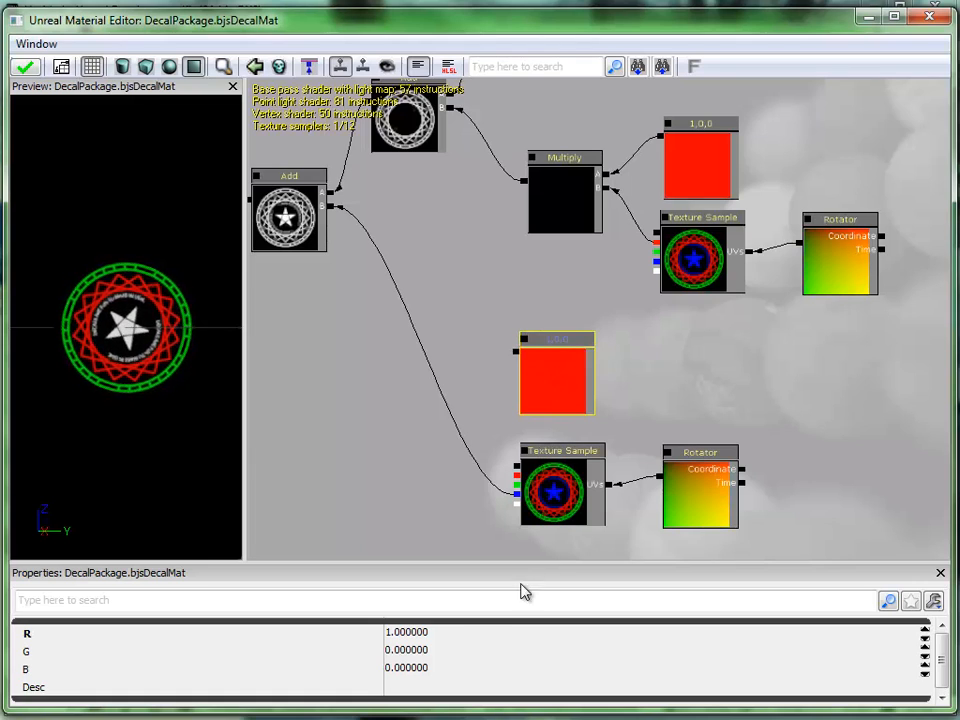
Make the copied constant above the lowest Texture Sample blue by setting R to 0 and B to 1.
{"action": "left_click", "coordinate": [456, 636]}
{"action": "type", "text": "0"}
{"action": "key", "text": "Return"}
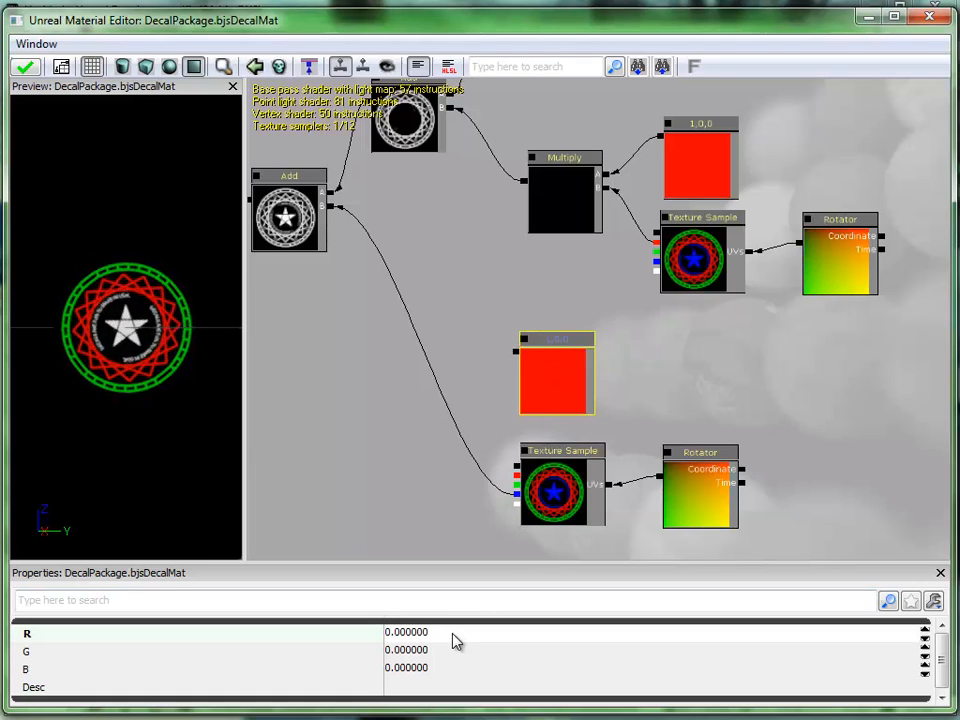
{"action": "left_click", "coordinate": [443, 668]}
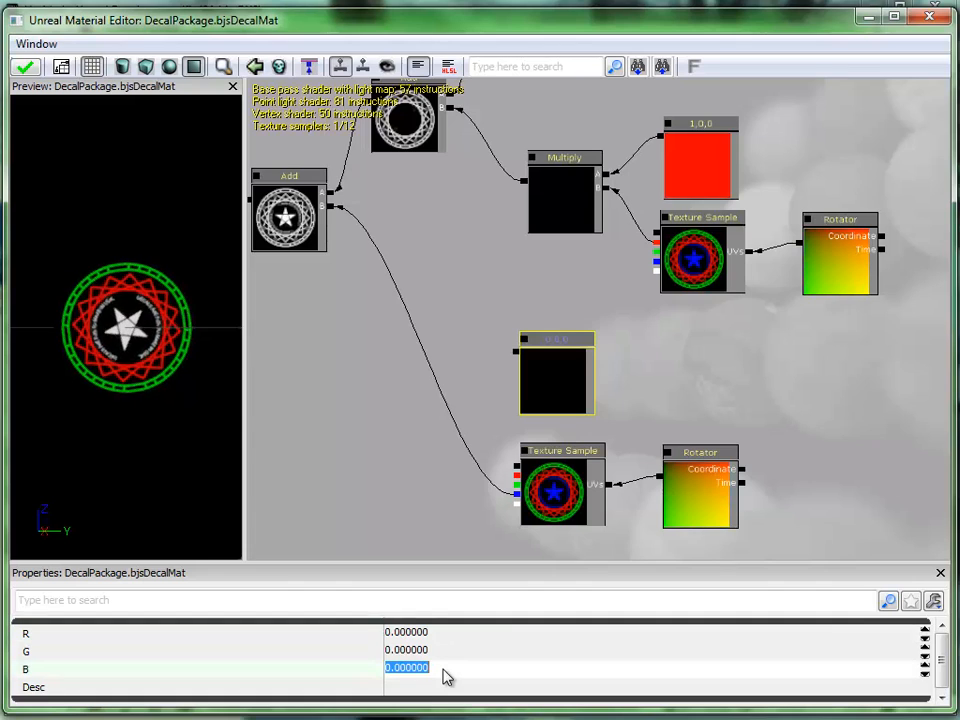
{"action": "type", "text": "1"}
{"action": "key", "text": "Return"}
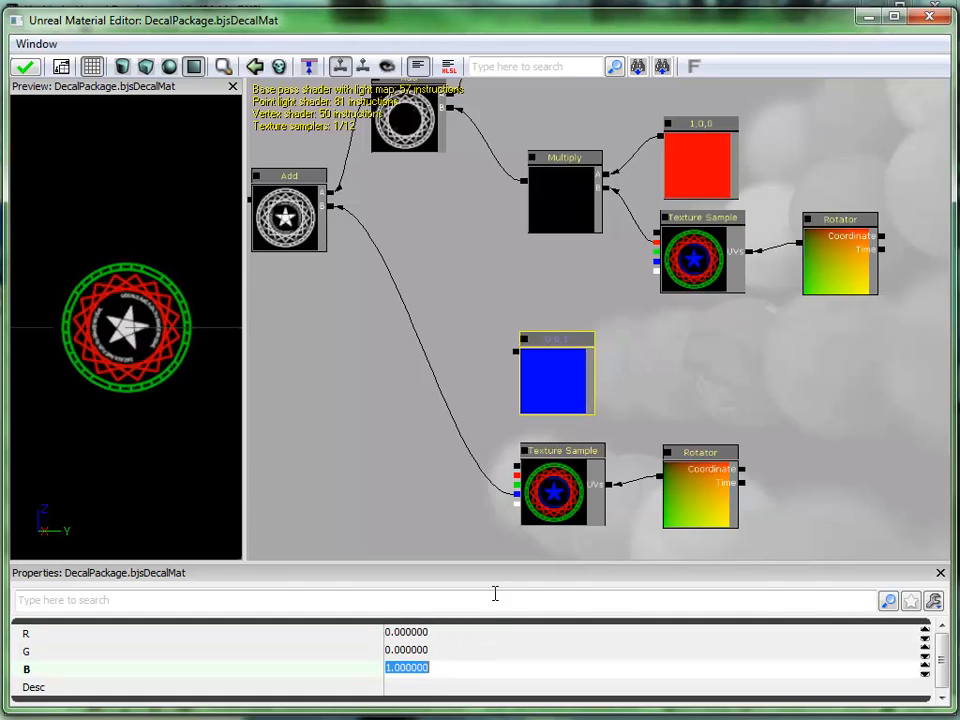
Add a Multiply node combining the blue constant with the lowest Texture Sample's blue channel, and use it as the final Add node's input B.
{"action": "left_click", "coordinate": [379, 402]}
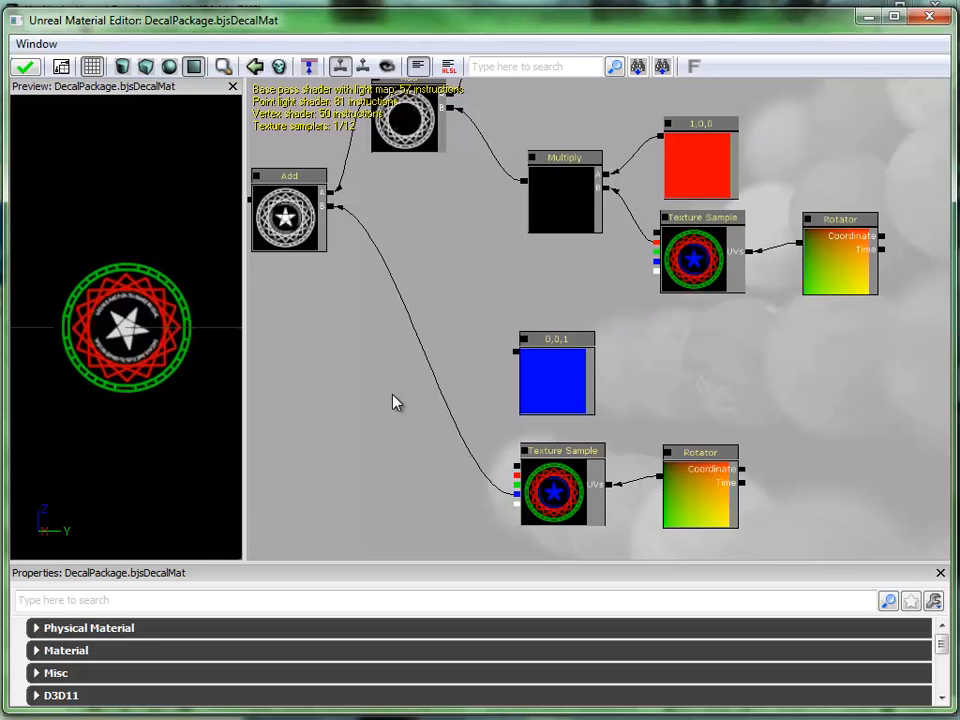
{"action": "left_click", "coordinate": [392, 402]}
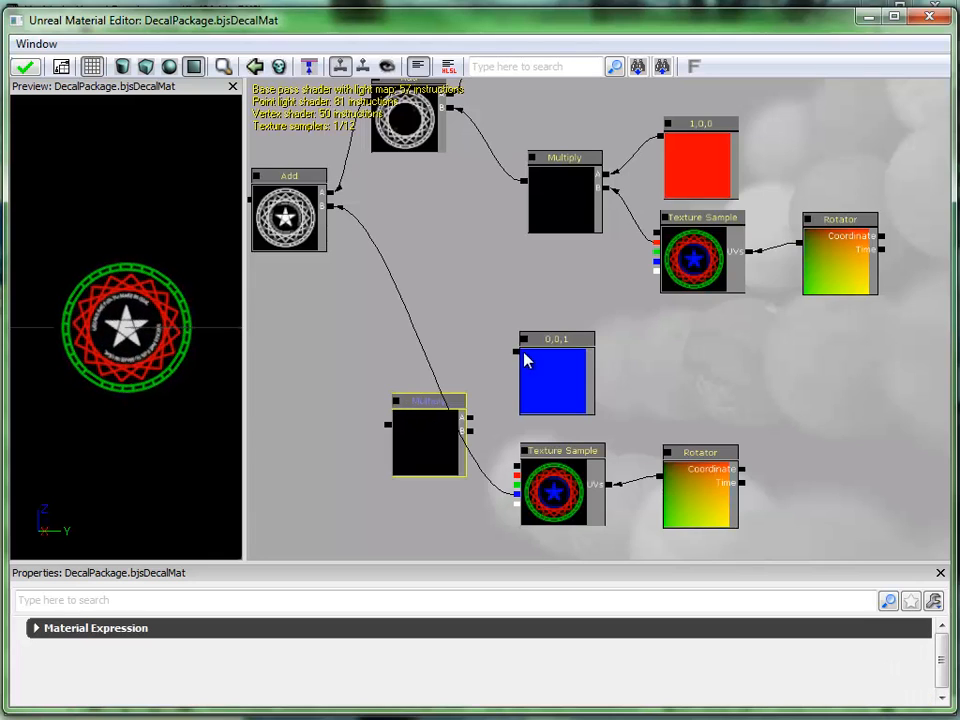
{"action": "left_click_drag", "start_coordinate": [516, 355], "coordinate": [474, 422]}
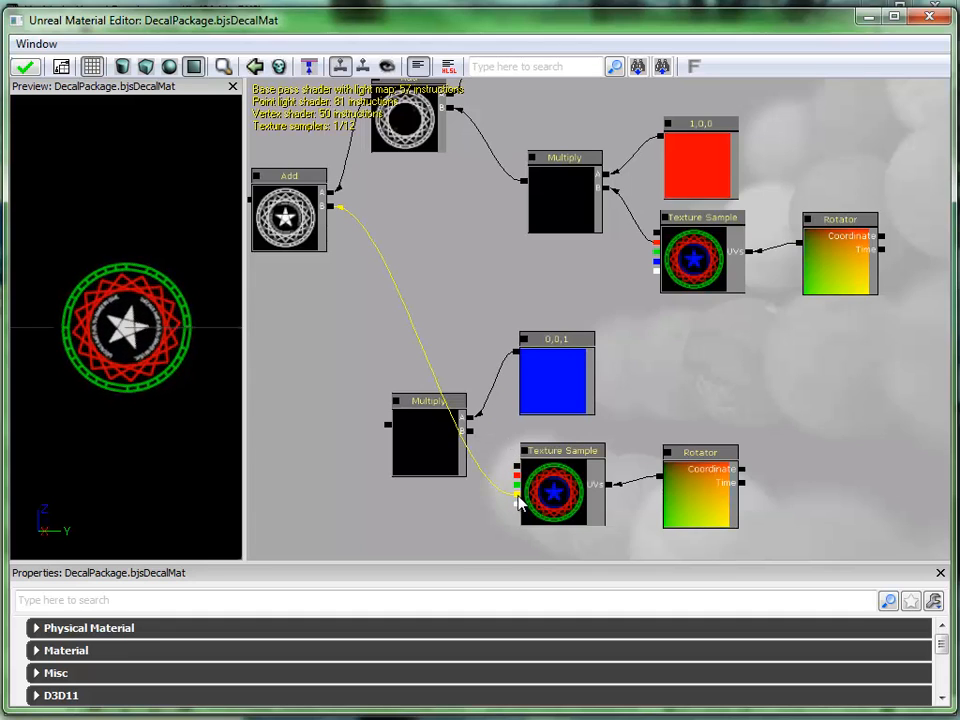
{"action": "left_click_drag", "start_coordinate": [519, 502], "coordinate": [474, 440]}
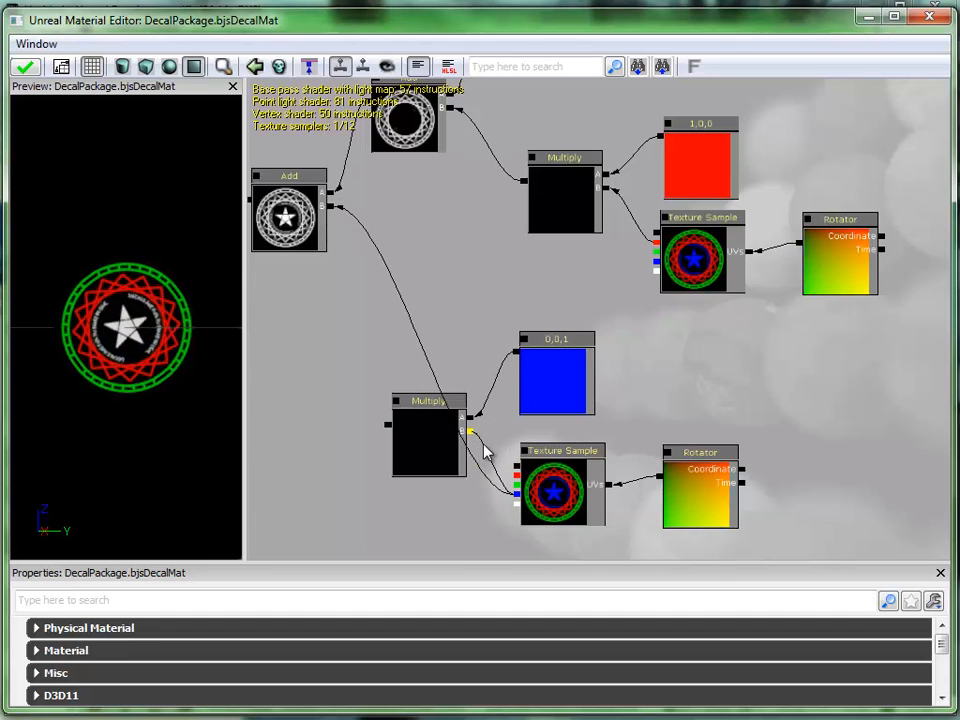
{"action": "left_click_drag", "start_coordinate": [390, 432], "coordinate": [336, 208]}
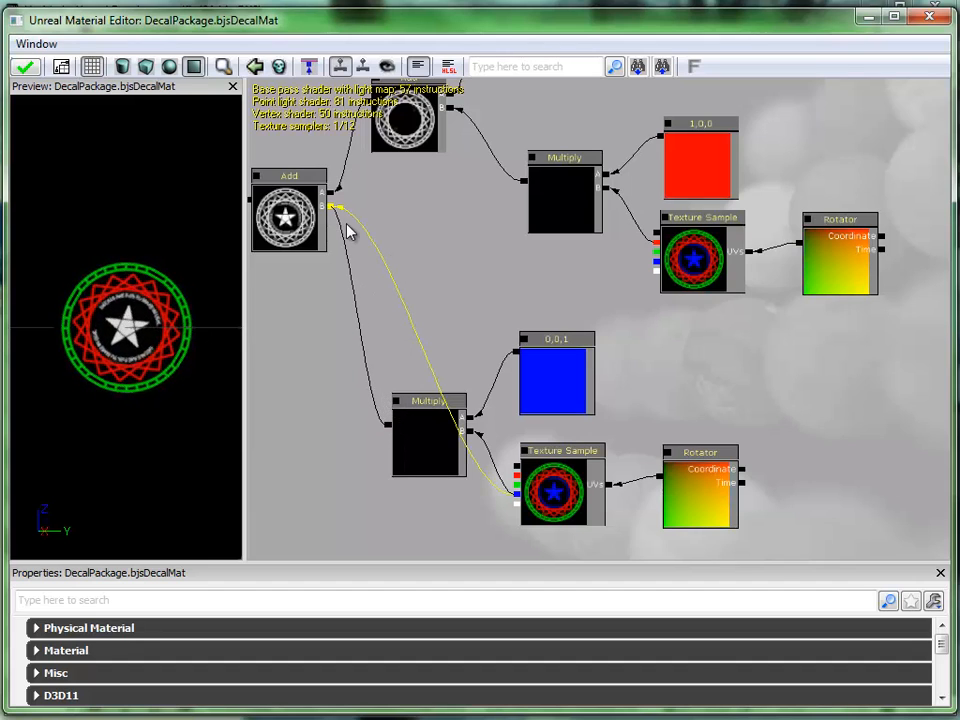
{"action": "left_click_drag", "start_coordinate": [394, 229], "coordinate": [622, 346]}
{"action": "left_click_drag", "start_coordinate": [442, 403], "coordinate": [573, 430]}
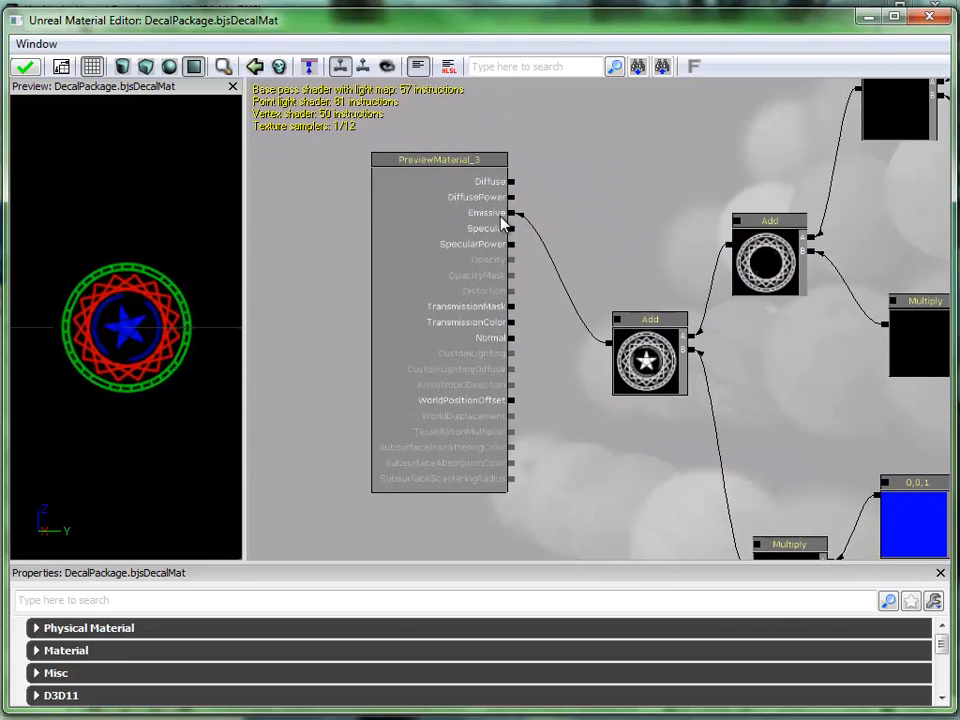
Apply the material changes, close the Material Editor and Content Browser, and inspect the tinted ring decal on the checkered wall.
{"action": "left_click", "coordinate": [27, 68]}
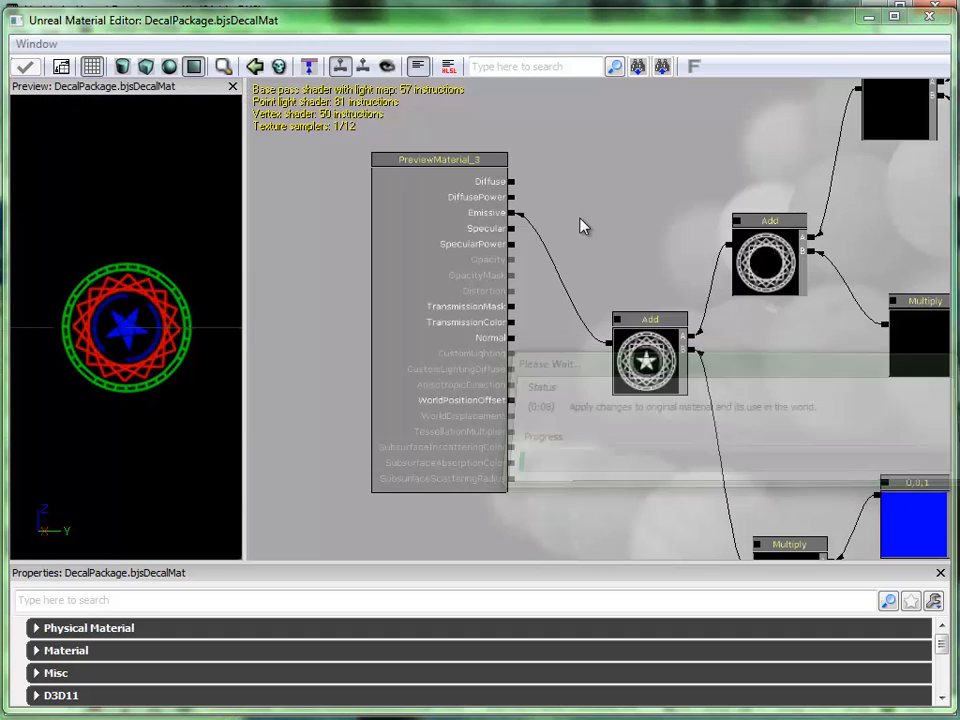
{"action": "left_click", "coordinate": [929, 16]}
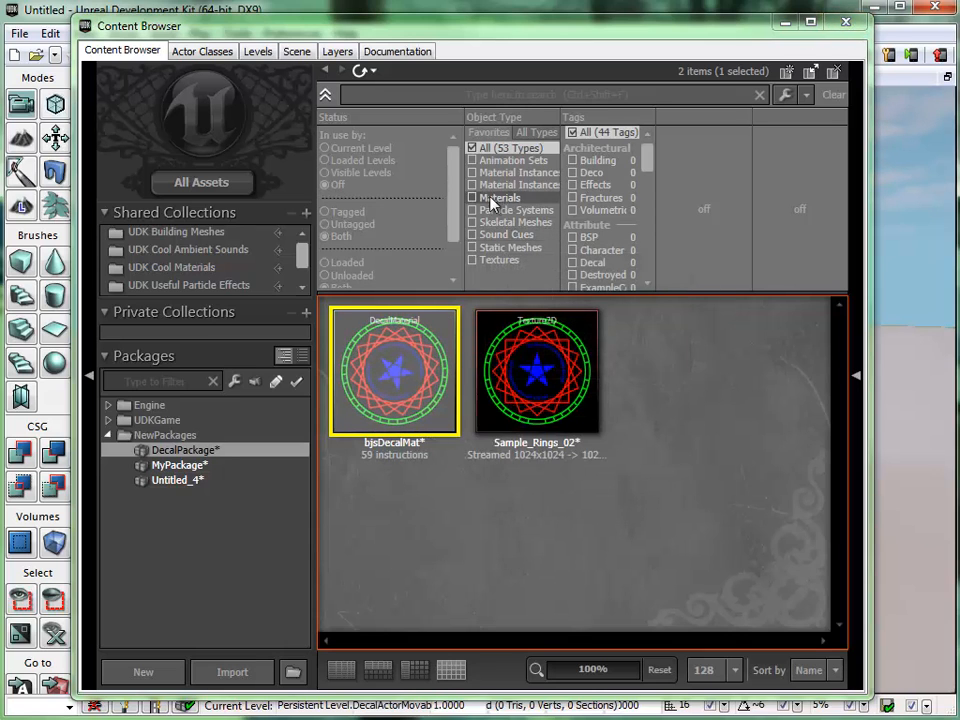
{"action": "left_click", "coordinate": [836, 24]}
{"action": "scroll", "coordinate": [594, 452], "scroll_direction": "down", "scroll_amount": 2}
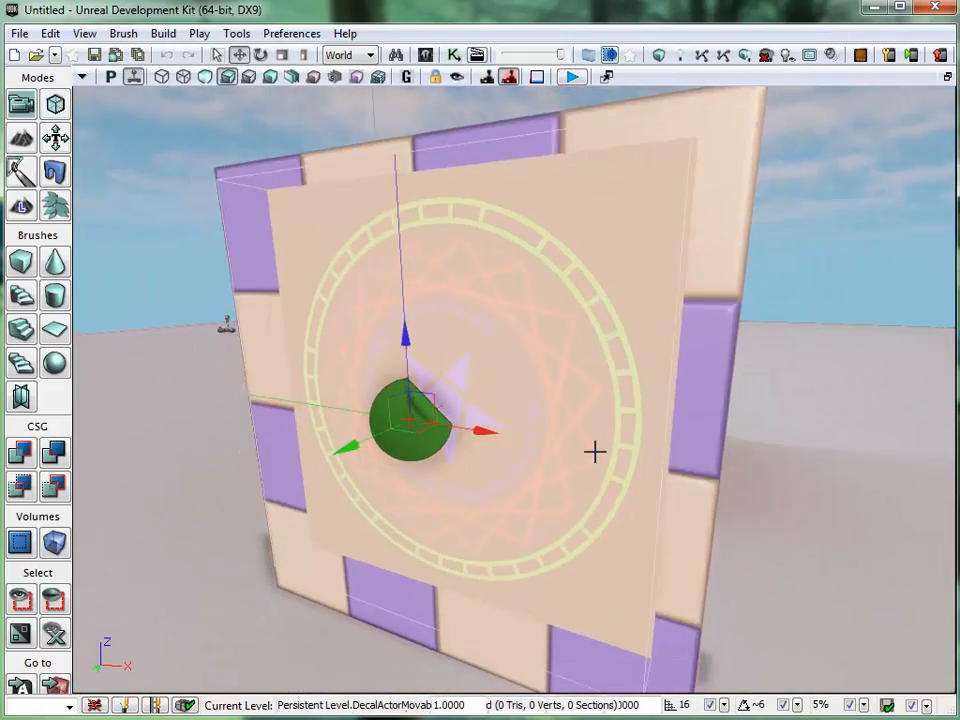
{"action": "left_click_drag", "start_coordinate": [595, 452], "coordinate": [611, 403]}
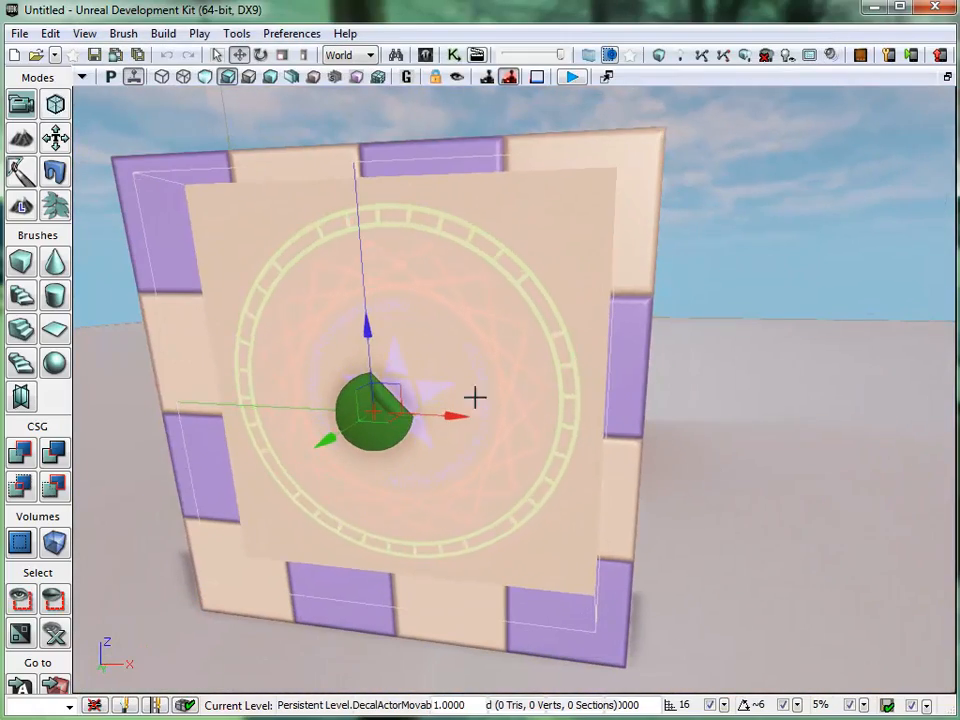
{"action": "mouse_move", "coordinate": [488, 477]}
{"action": "left_mouse_down"}
{"action": "mouse_move", "coordinate": [450, 422]}
{"action": "mouse_move", "coordinate": [470, 420]}
{"action": "mouse_move", "coordinate": [476, 431]}
{"action": "mouse_move", "coordinate": [467, 414]}
{"action": "mouse_move", "coordinate": [482, 490]}
{"action": "left_mouse_up"}
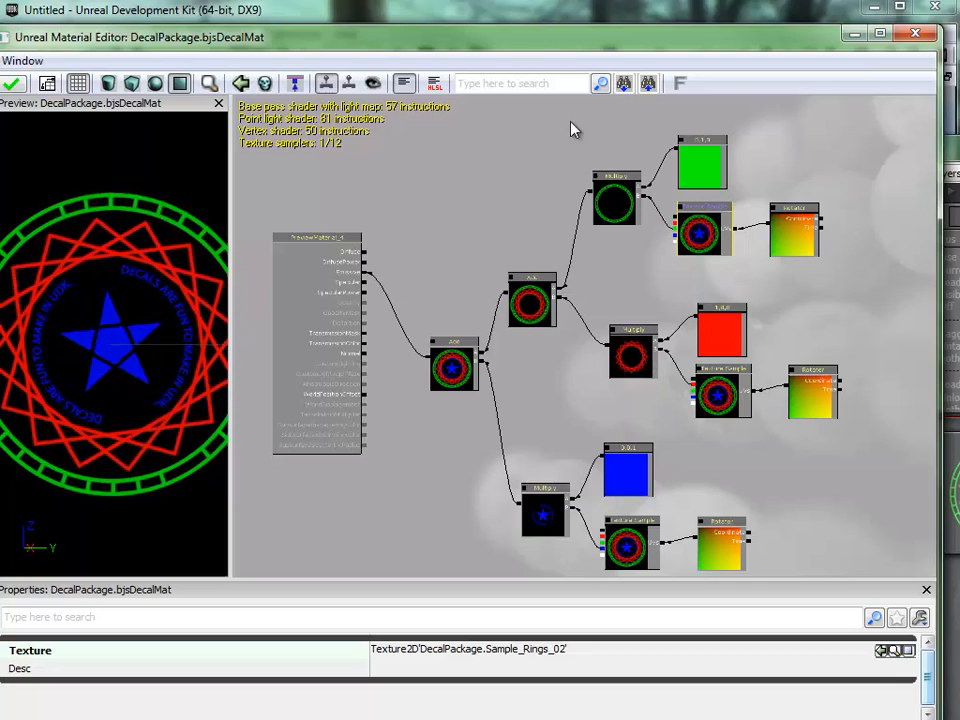
{"action": "left_click_drag", "start_coordinate": [570, 42], "coordinate": [579, 42]}
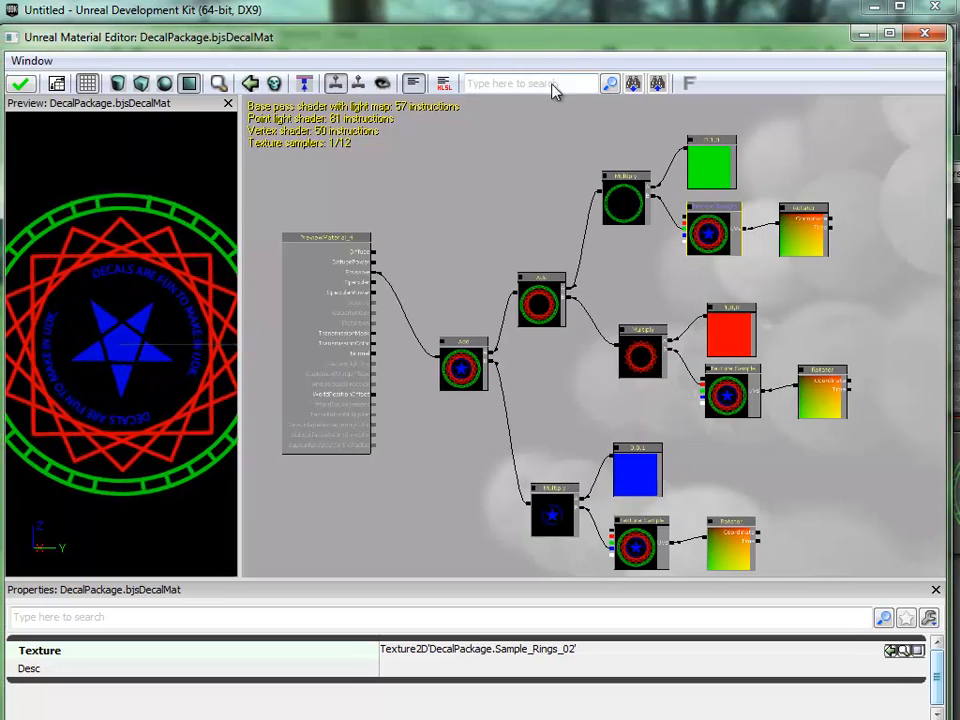